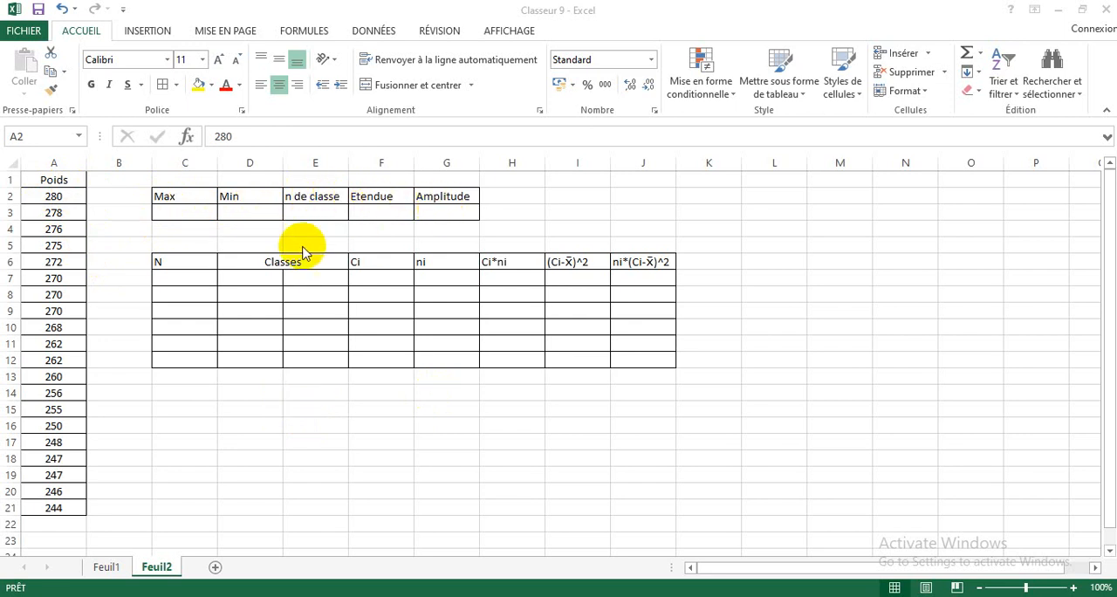
# Step: Sort the Poids values in A2:A21 from smallest to largest
pyautogui.click(47, 196)
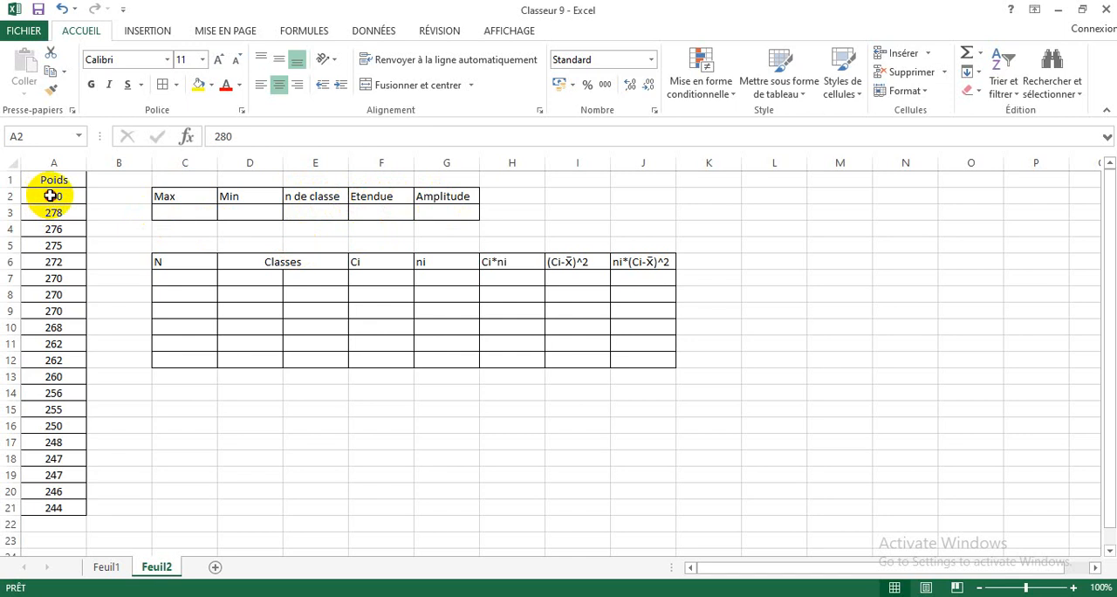
pyautogui.moveTo(51, 196); pyautogui.dragTo(66, 507)
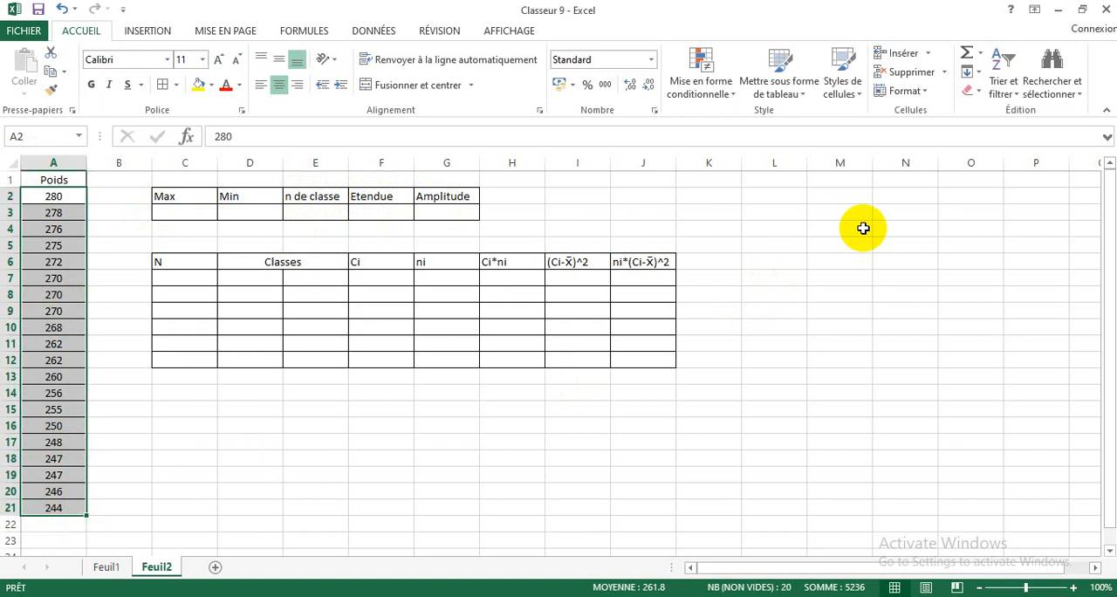
pyautogui.click(1001, 97)
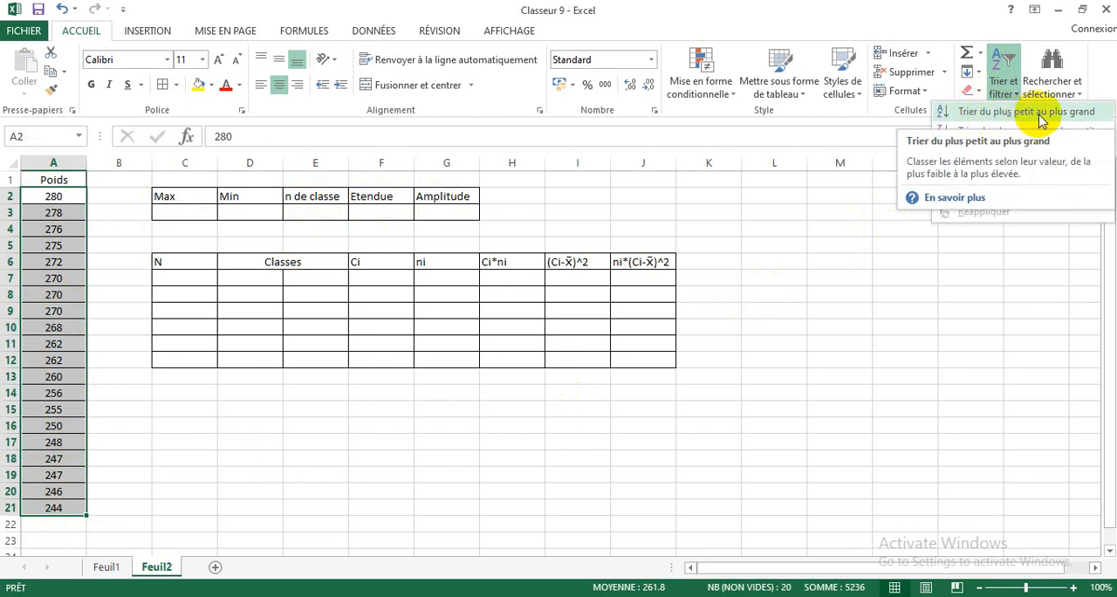
pyautogui.click(996, 112)
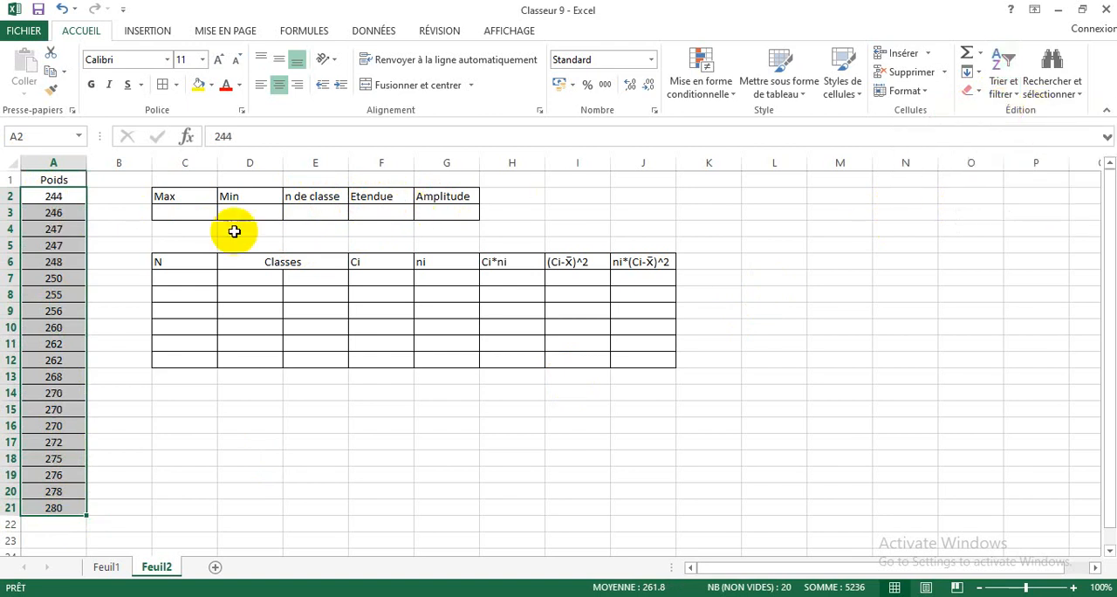
# Step: Sort the Poids values in A2:A21 from largest to smallest
pyautogui.click(1016, 74)
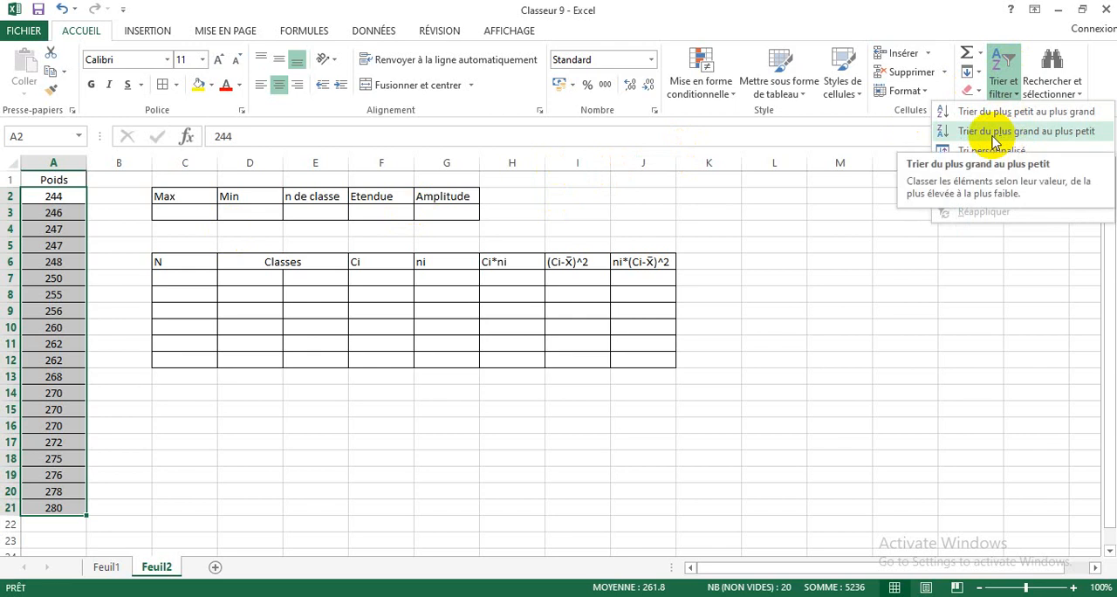
pyautogui.click(994, 131)
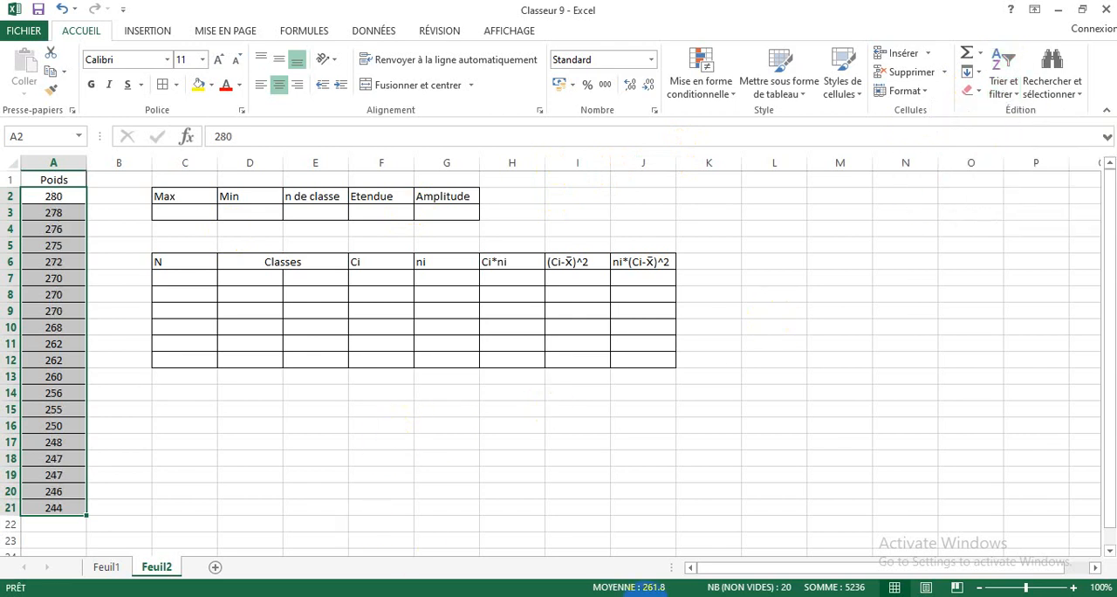
pyautogui.click(52, 198)
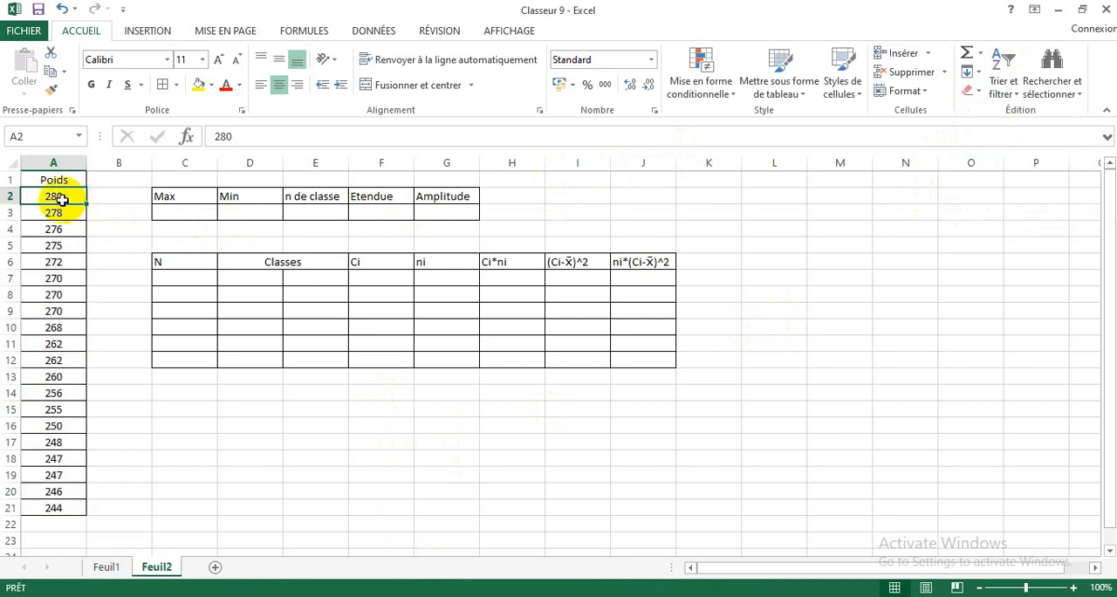
# Step: Enter 280 under Max in C3 and 244 under Min in D3
pyautogui.click(181, 213)
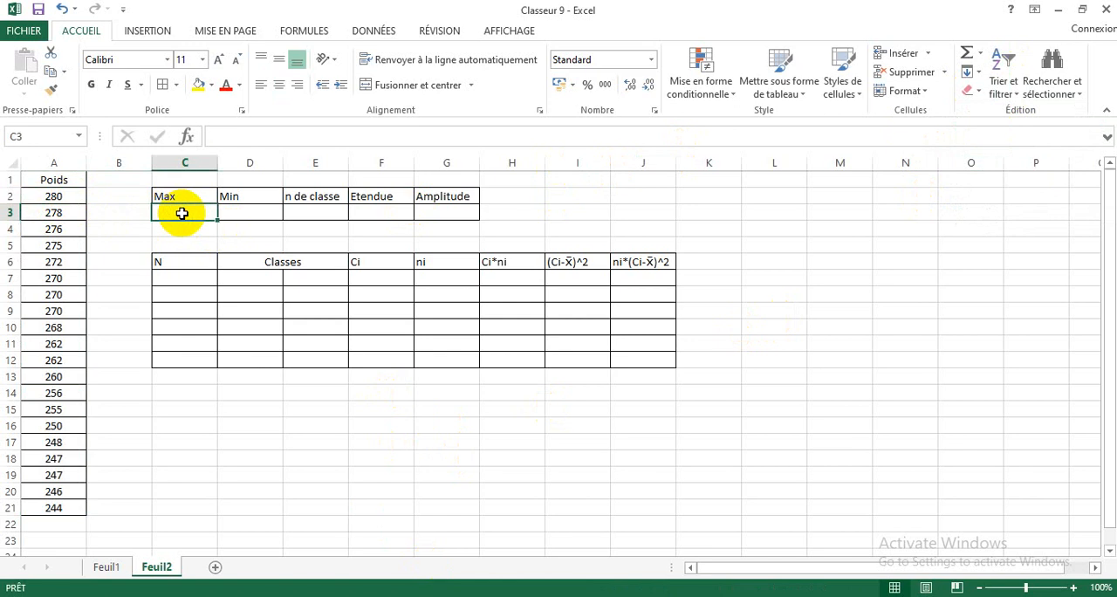
pyautogui.write('280')
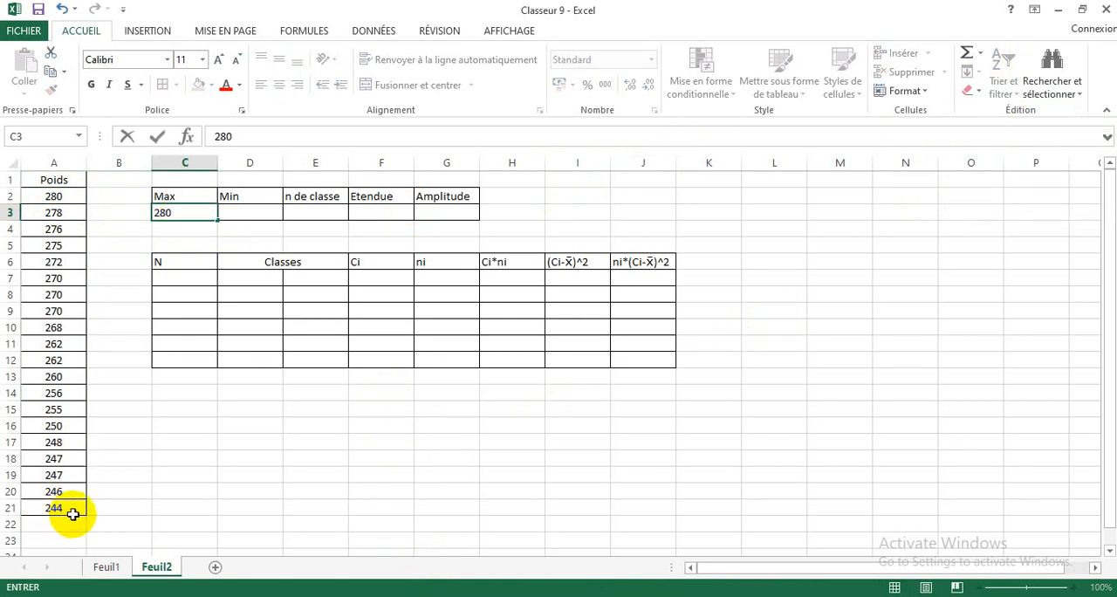
pyautogui.click(248, 209)
pyautogui.write('244')
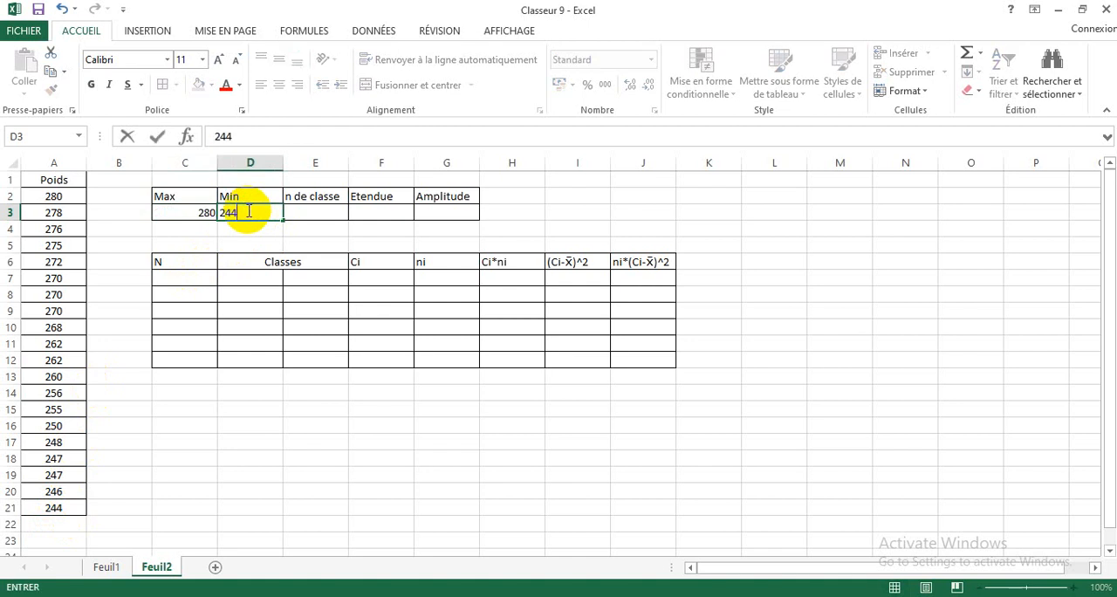
pyautogui.click(174, 213)
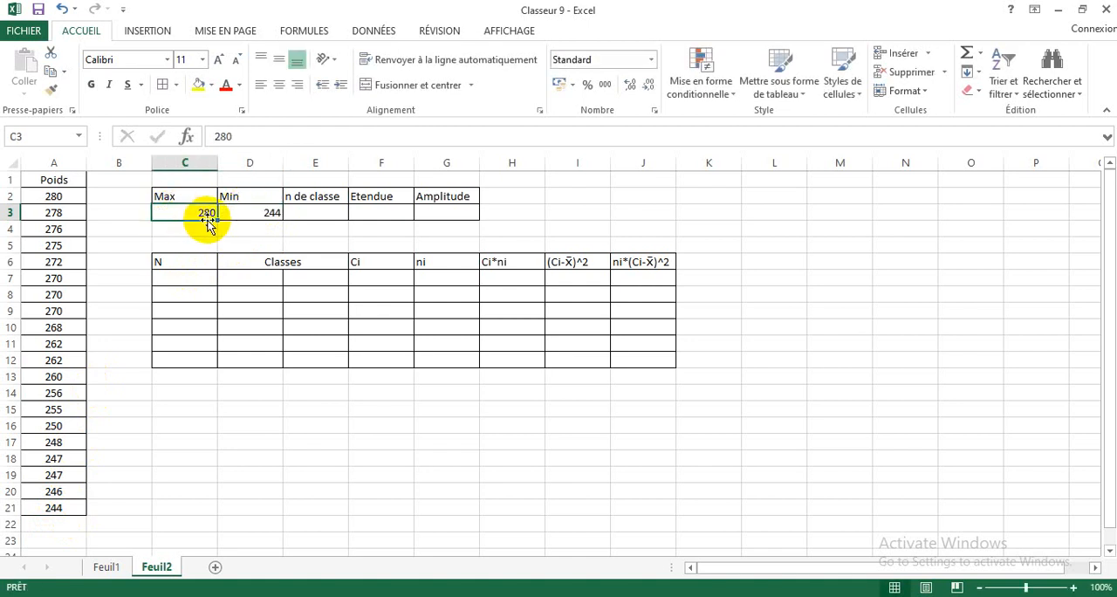
pyautogui.click(262, 218)
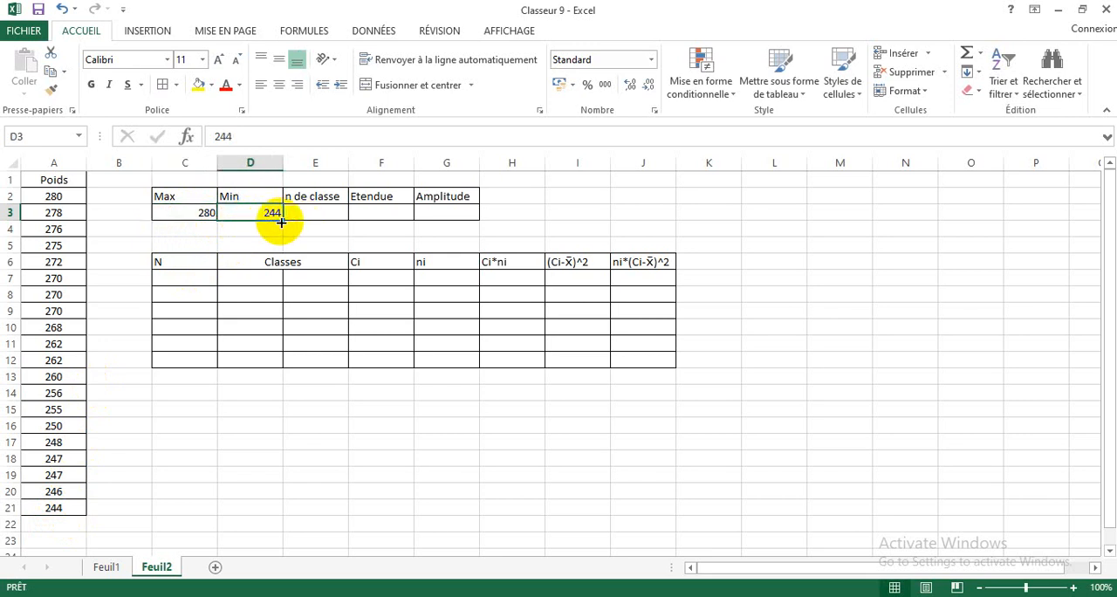
# Step: Calculate the number of classes in E3 with the formula =1+3.3*(LOG10(20))
pyautogui.click(306, 214)
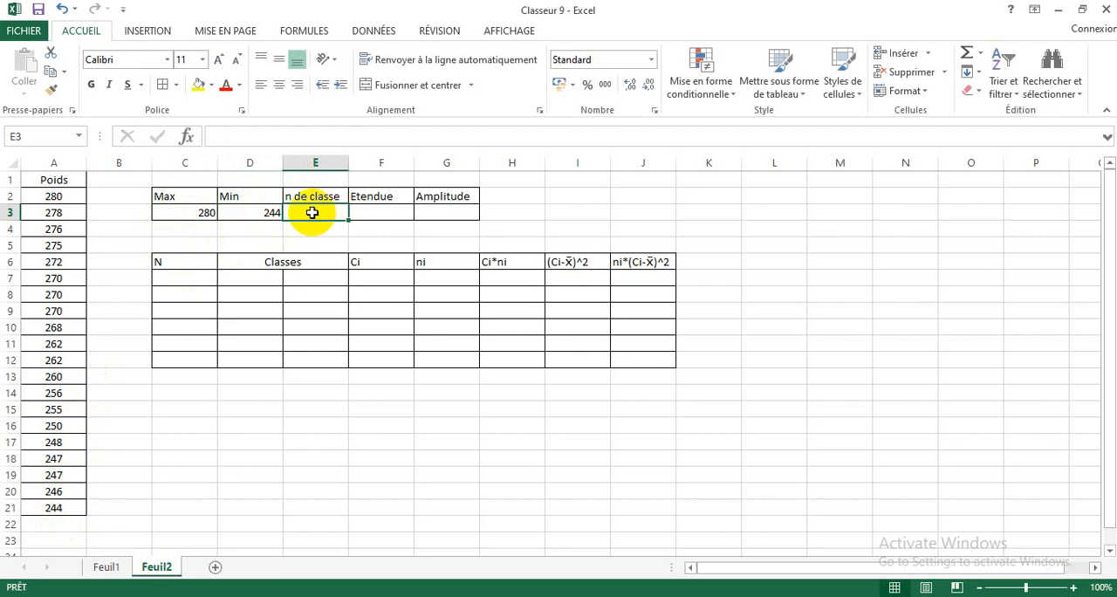
pyautogui.write('=1+3.3')
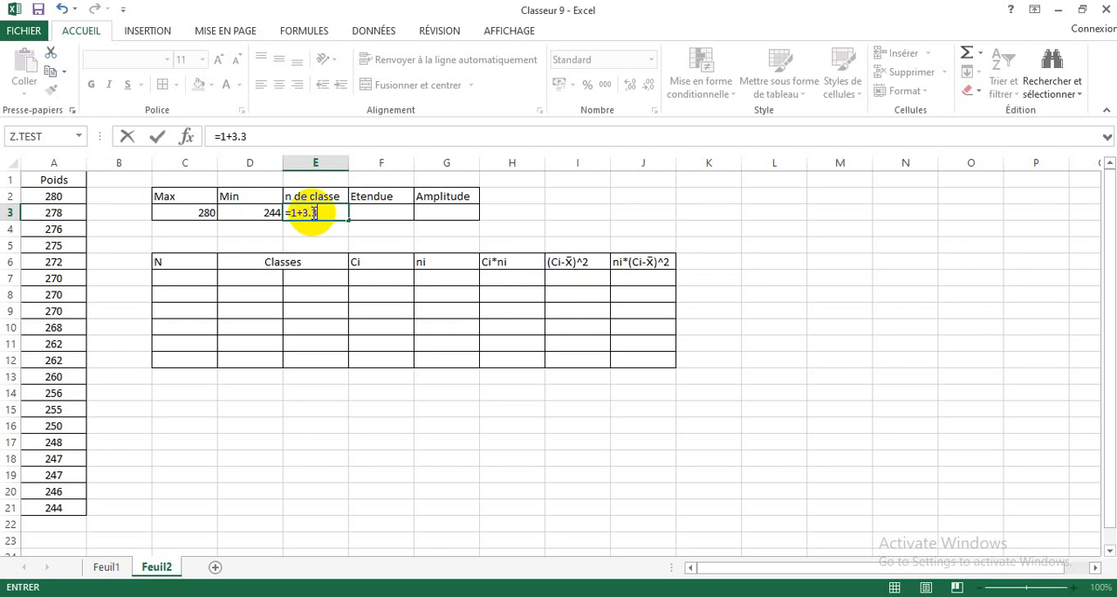
pyautogui.write('*log')
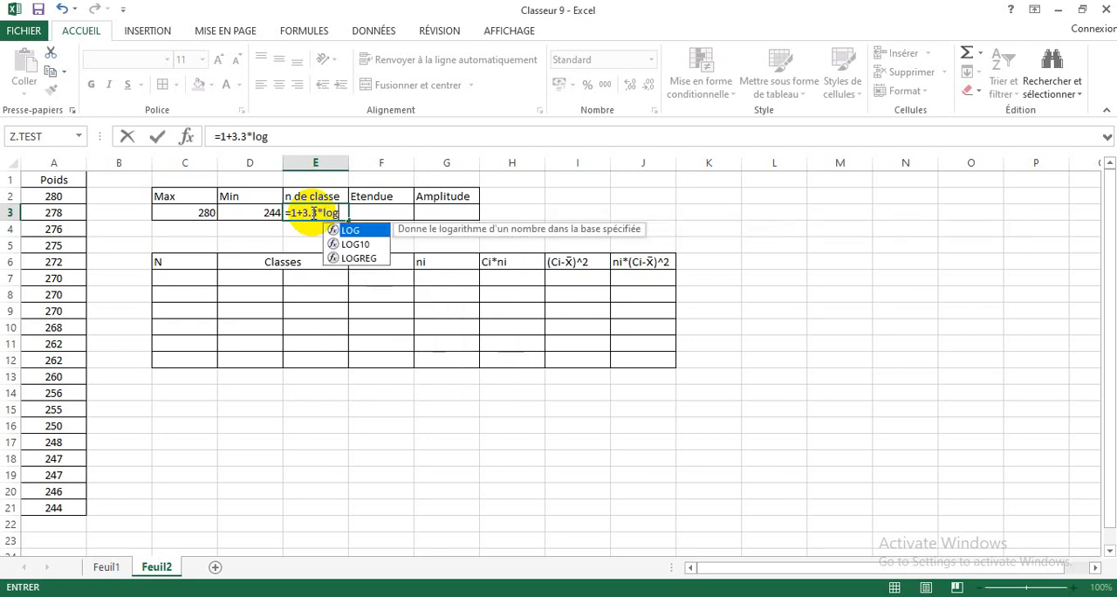
pyautogui.doubleClick(355, 245)
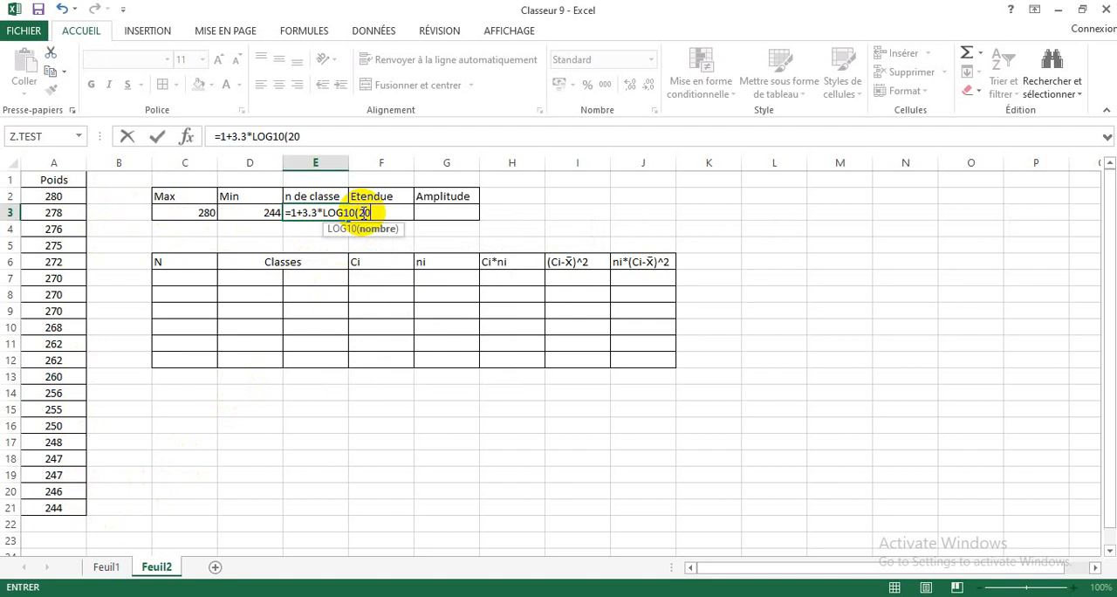
pyautogui.click(326, 215)
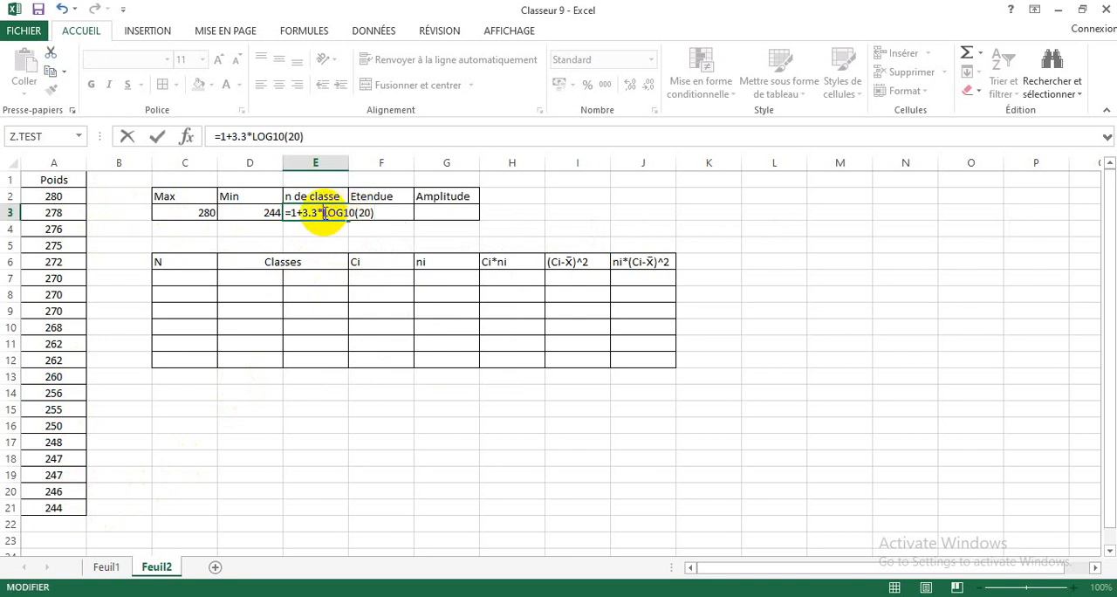
pyautogui.write('(')
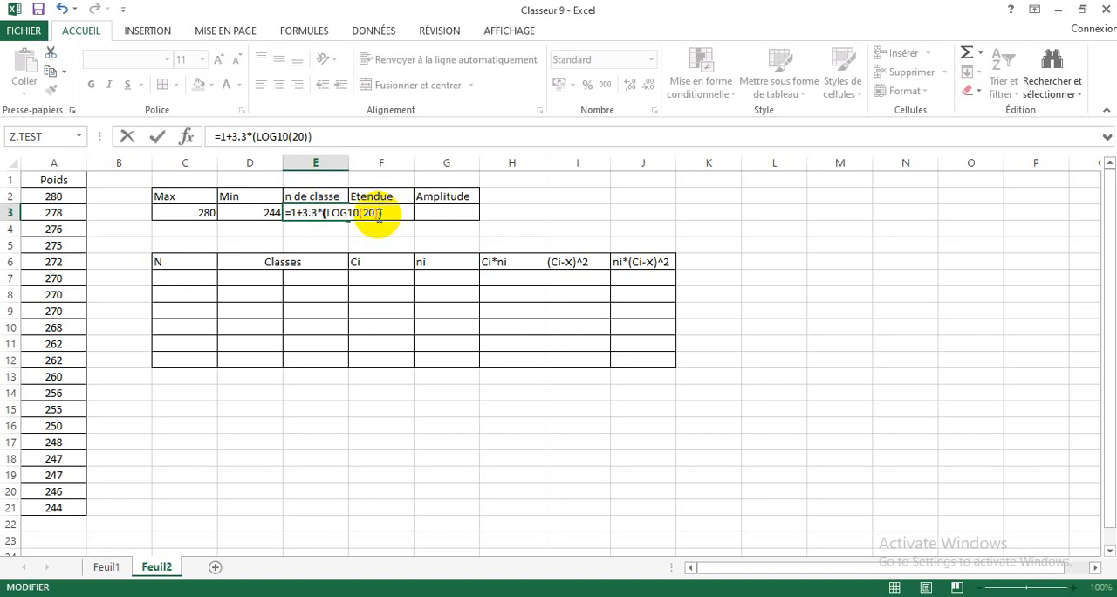
pyautogui.press('Return')
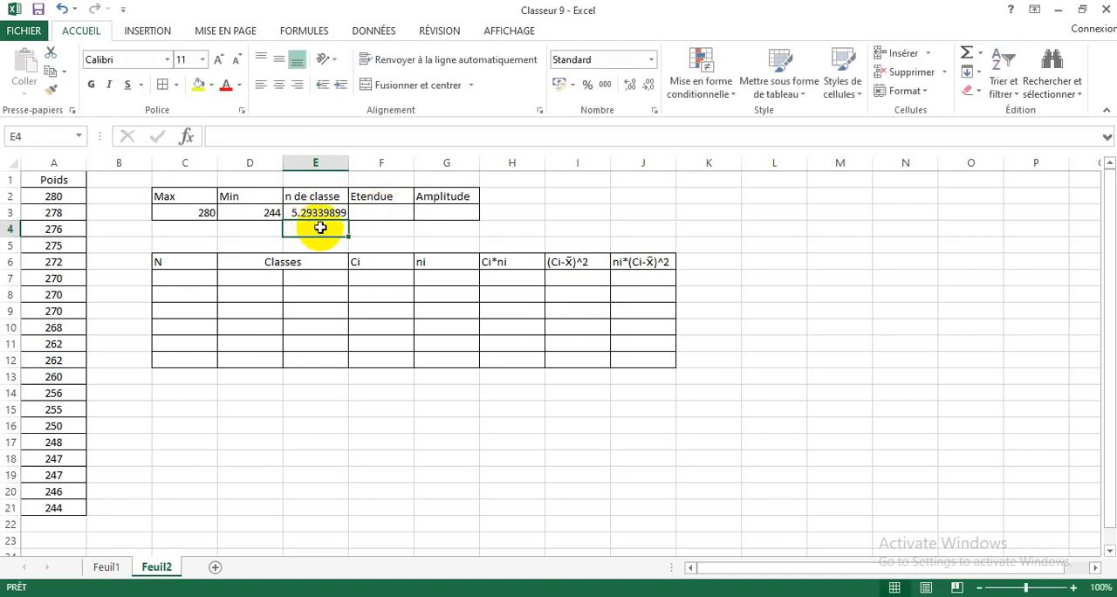
# Step: Calculate the Etendue in F3 as Max minus Min with the formula =C3-D3
pyautogui.click(377, 212)
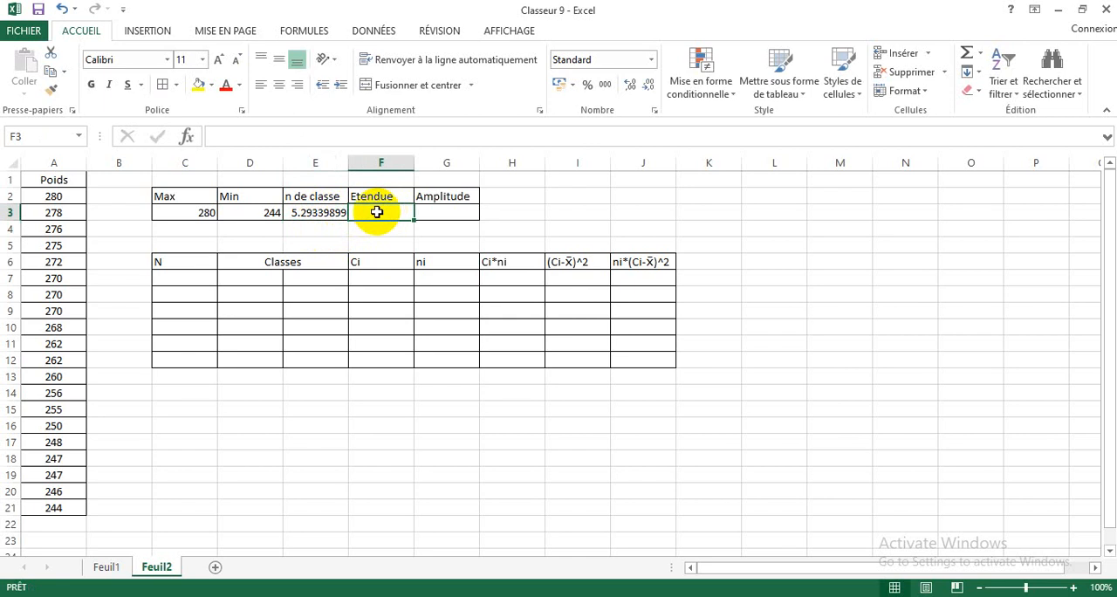
pyautogui.write('=')
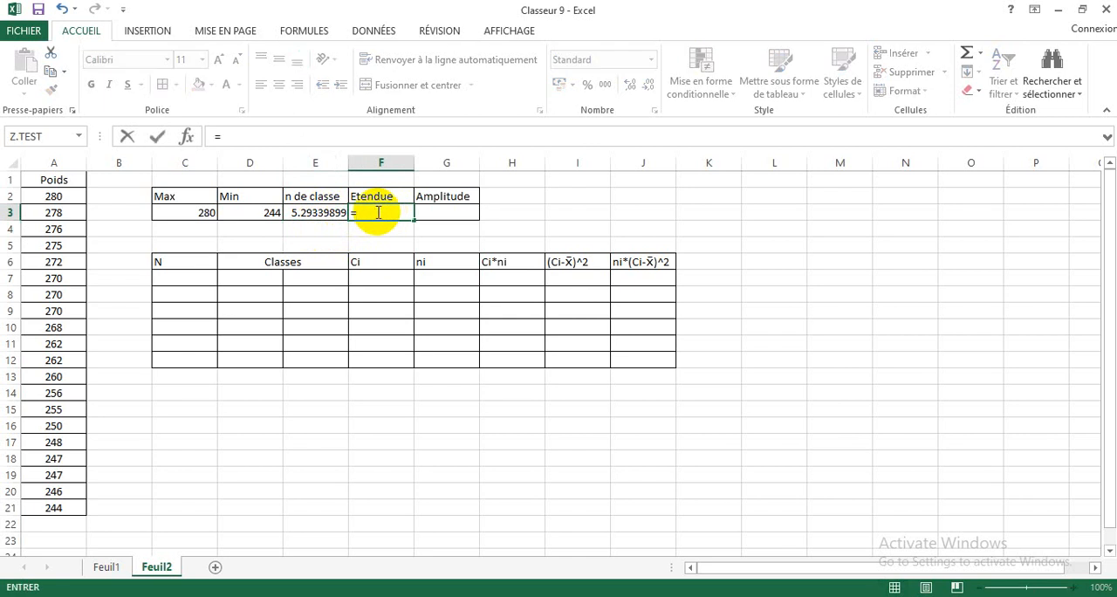
pyautogui.click(194, 212)
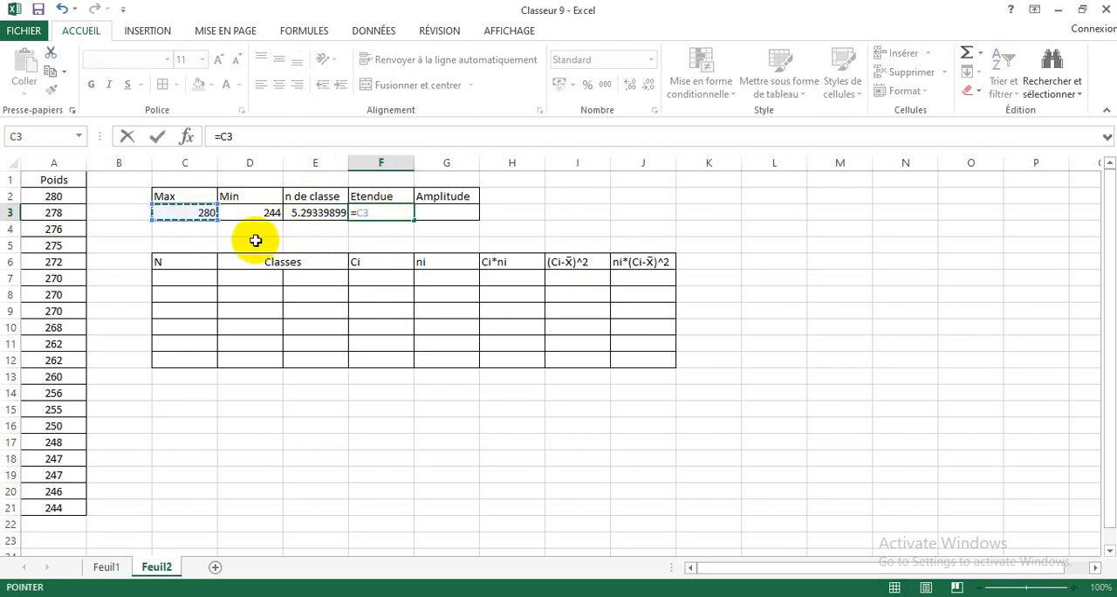
pyautogui.write('-')
pyautogui.click(250, 212)
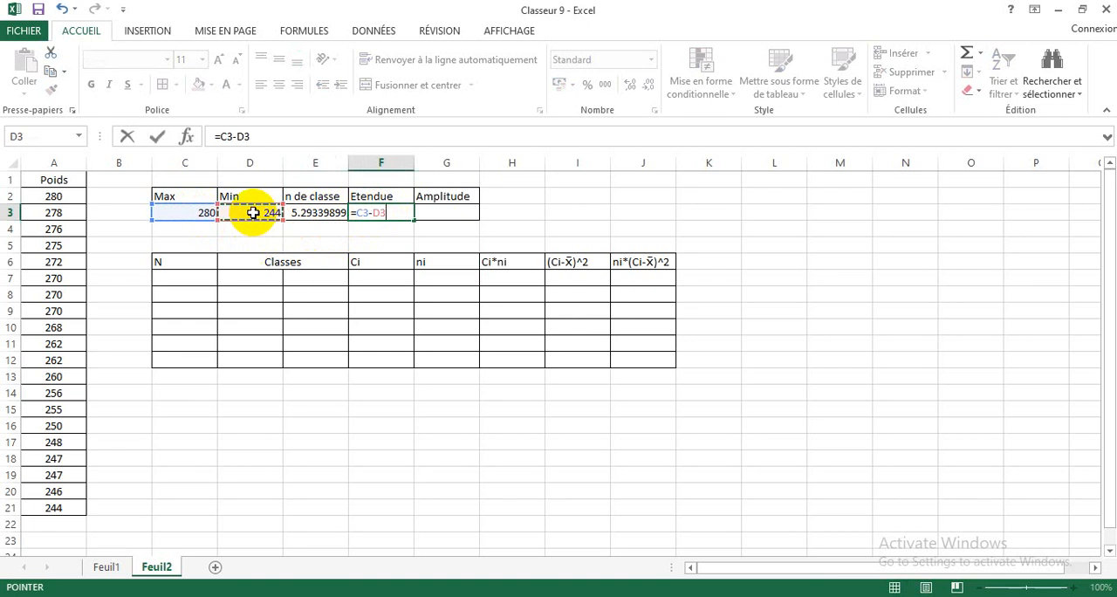
pyautogui.press('Return')
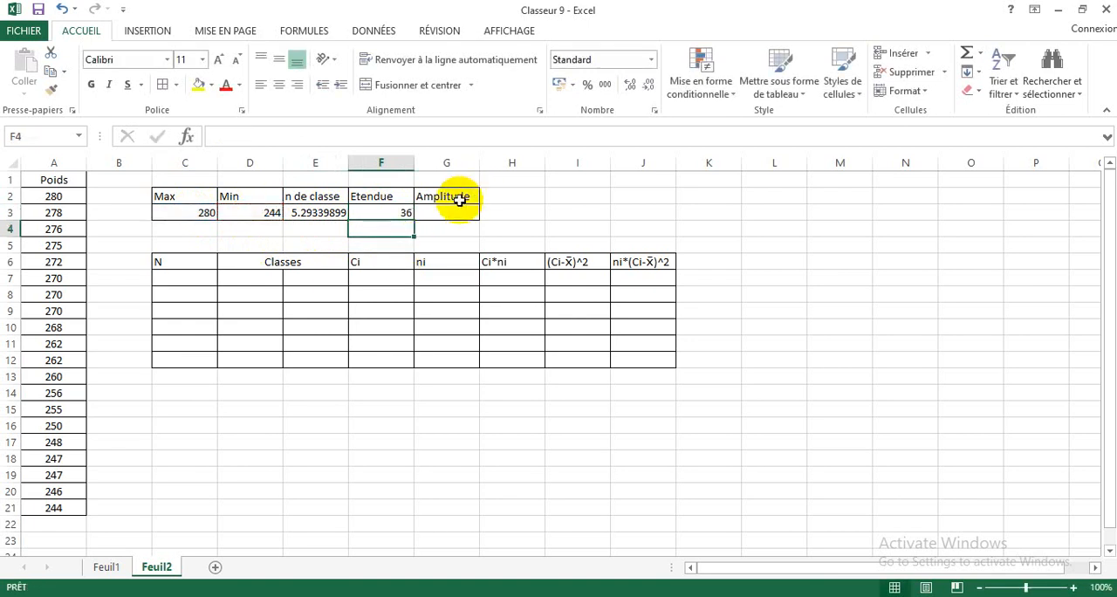
# Step: Calculate the Amplitude in G3 as the range divided by the number of classes, using =F3/E3
pyautogui.click(448, 212)
pyautogui.write('=')
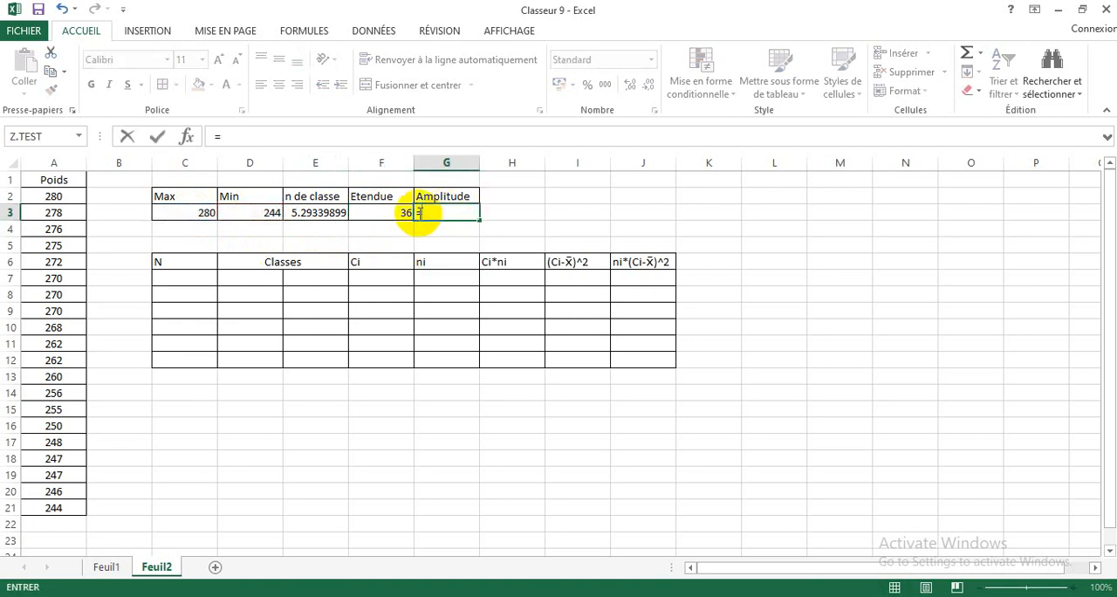
pyautogui.click(378, 213)
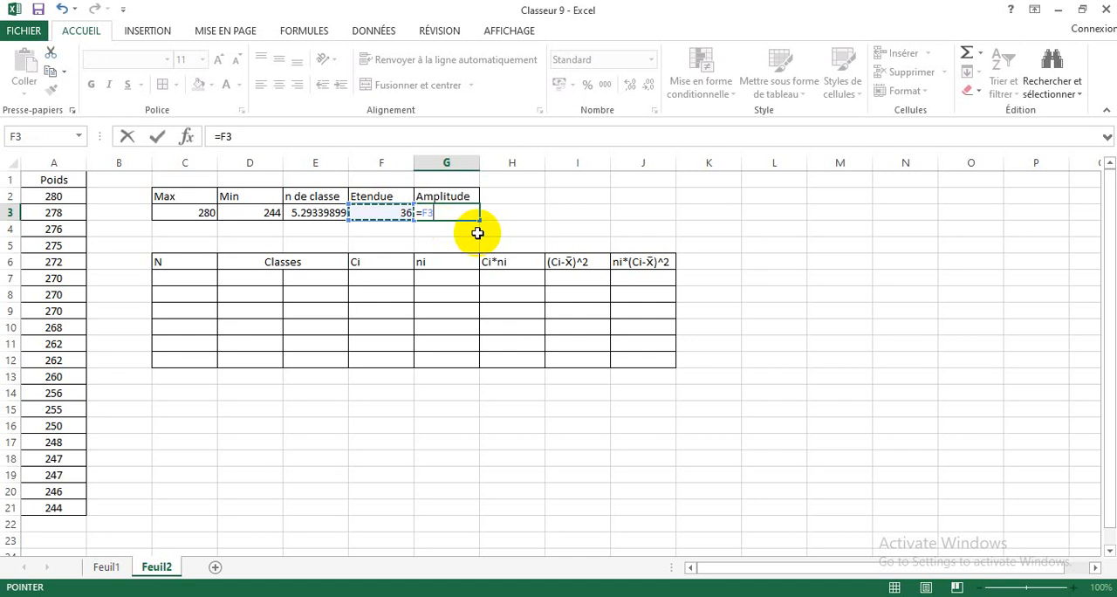
pyautogui.write('/')
pyautogui.click(318, 213)
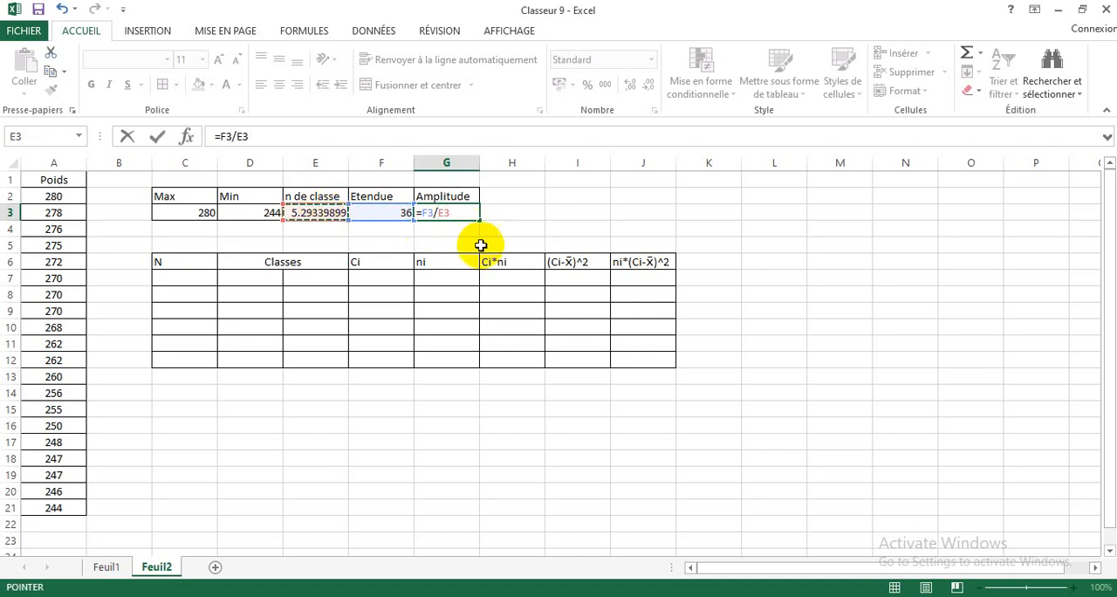
pyautogui.press('Return')
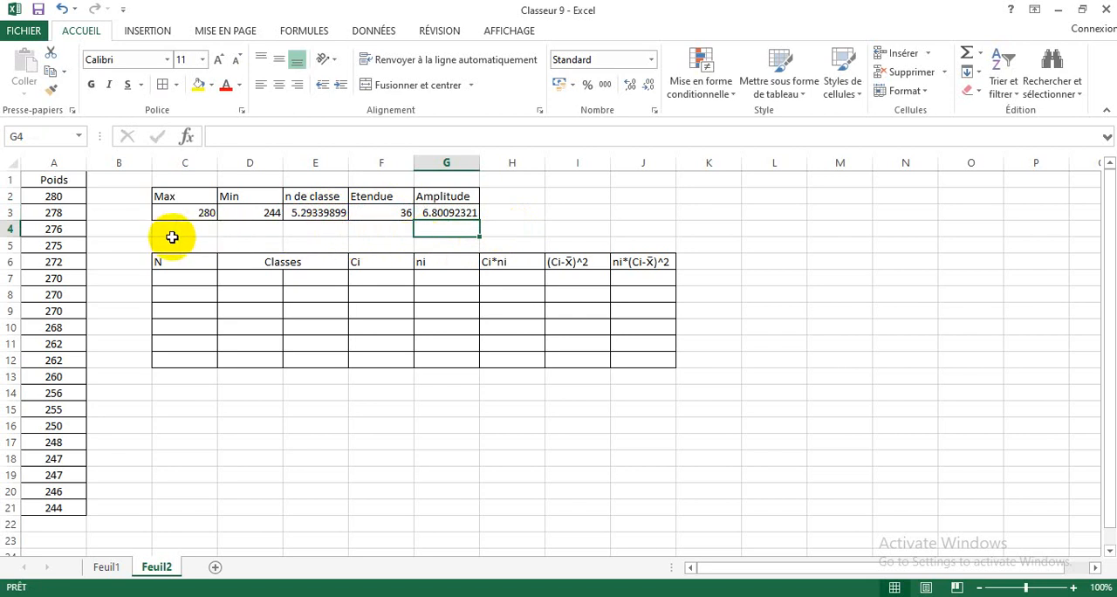
# Step: Review the column headings of the class table in row 6, from N through ni*(Ci-x̄)^2
pyautogui.click(188, 279)
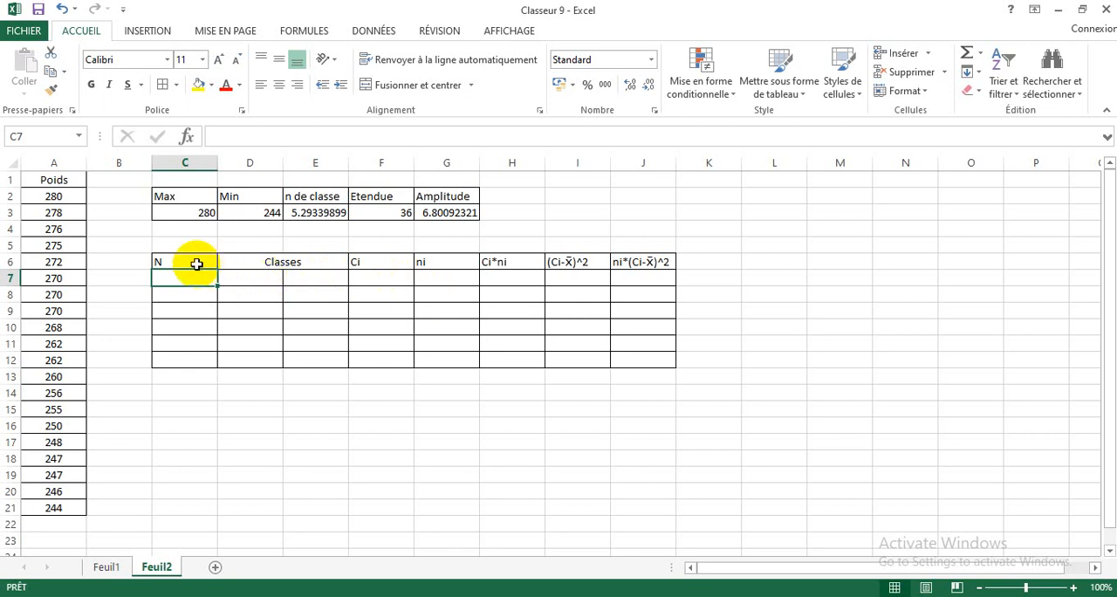
pyautogui.click(284, 267)
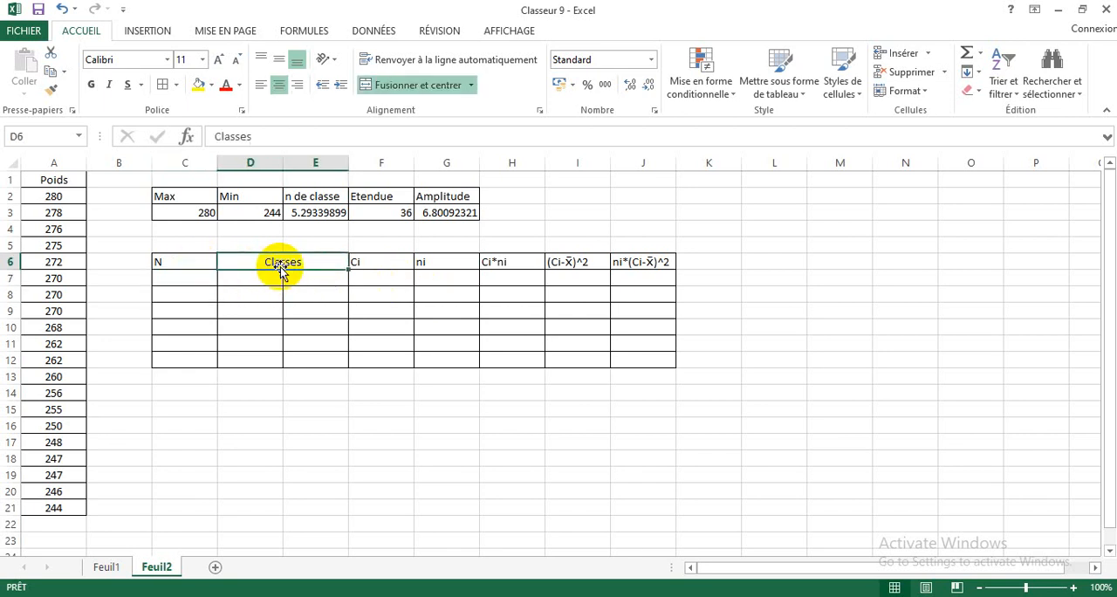
pyautogui.click(375, 265)
pyautogui.click(425, 263)
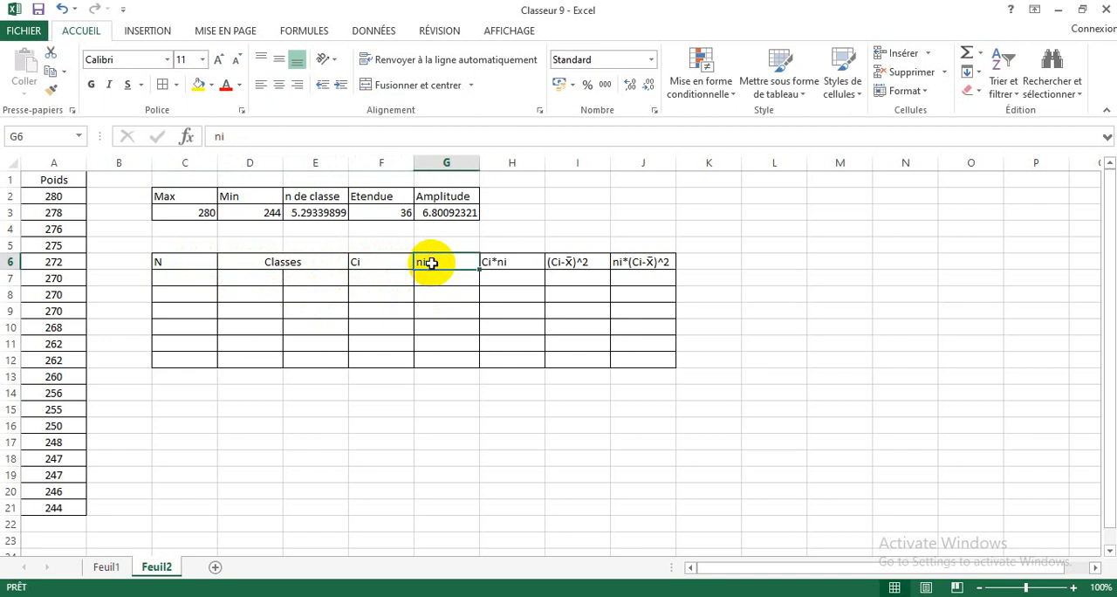
pyautogui.click(519, 265)
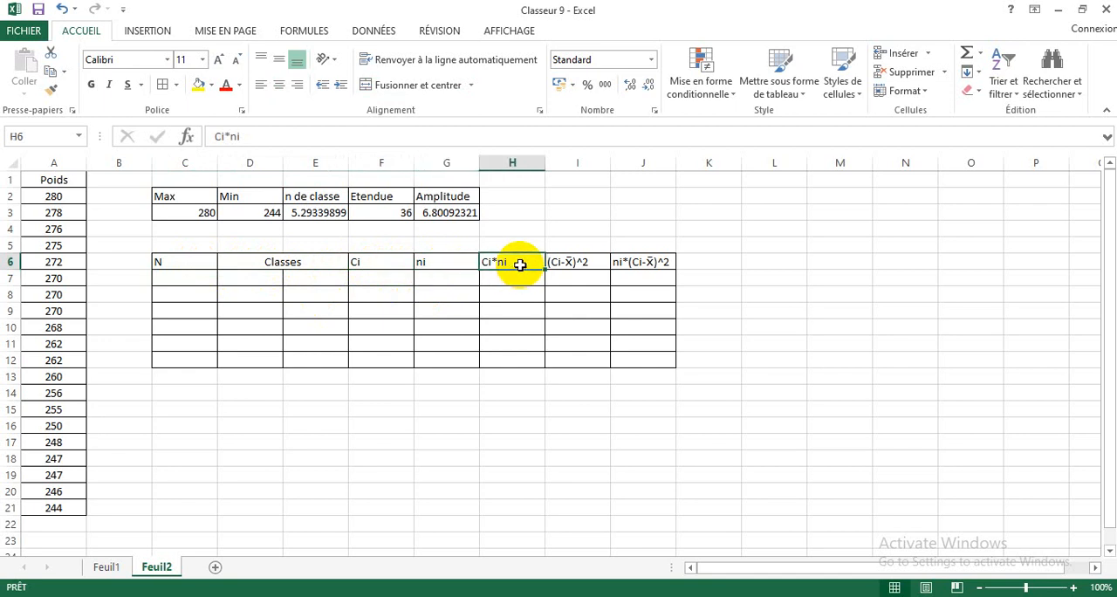
pyautogui.click(578, 263)
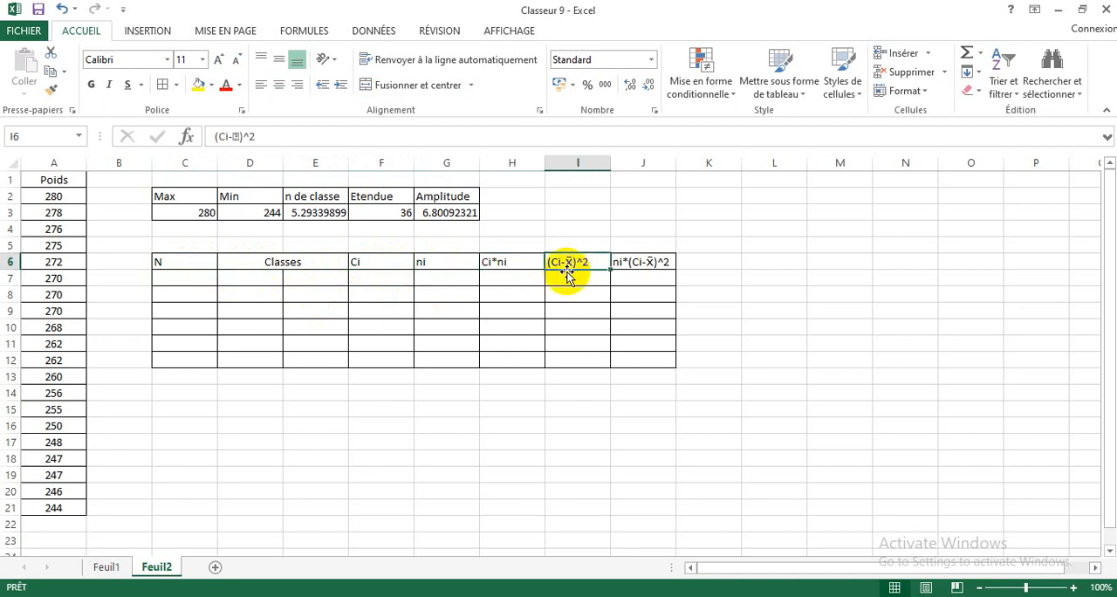
pyautogui.click(636, 267)
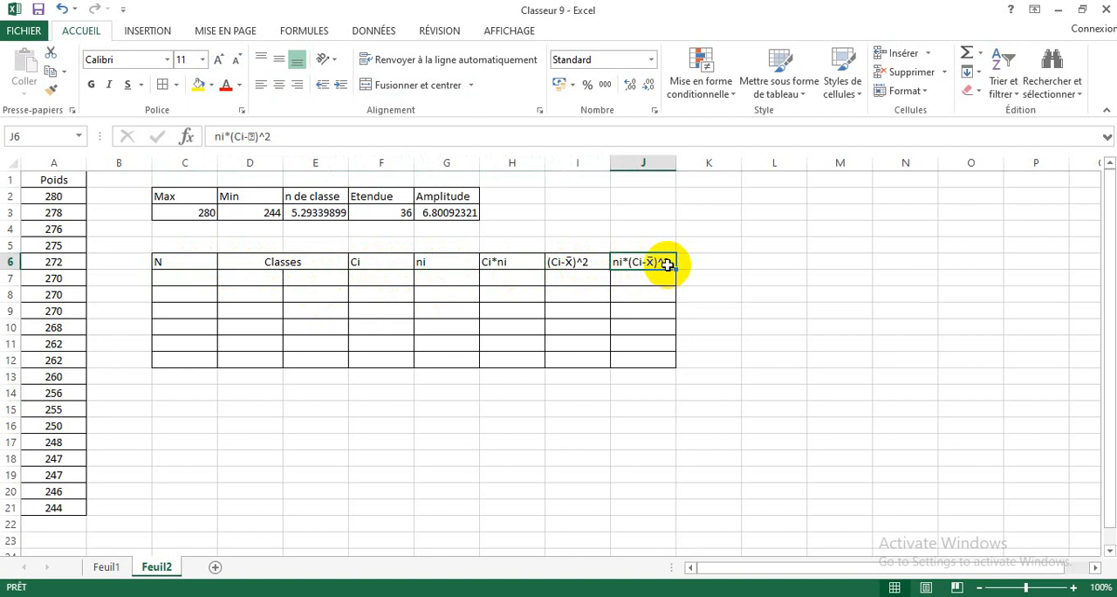
# Step: Number the classes 1 to 6 in C7:C12 by entering 1 in C7 and filling down as an incremented series
pyautogui.click(187, 279)
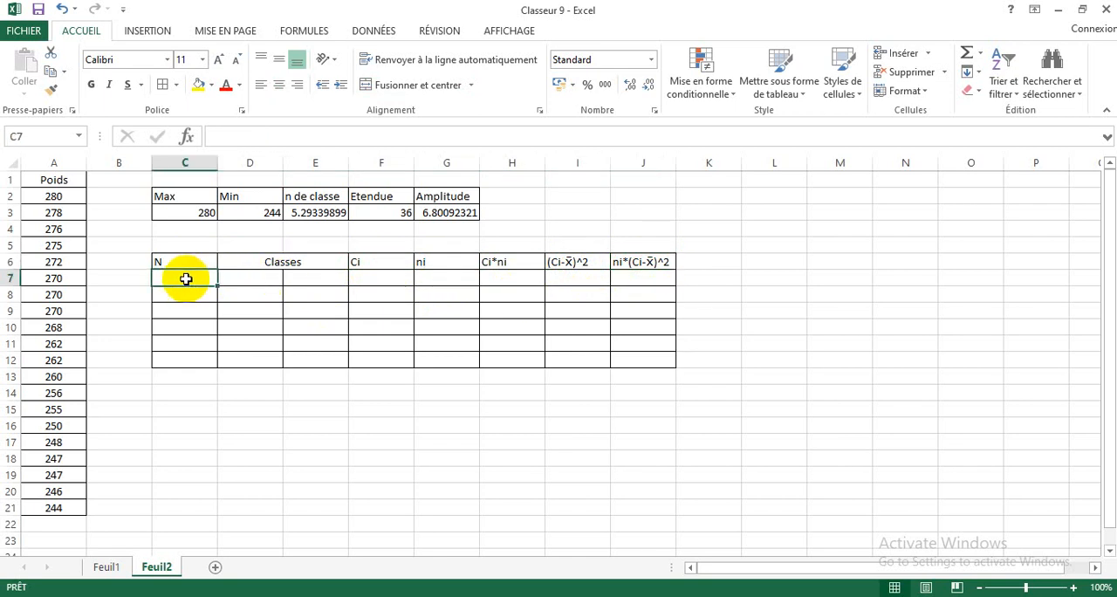
pyautogui.write('1')
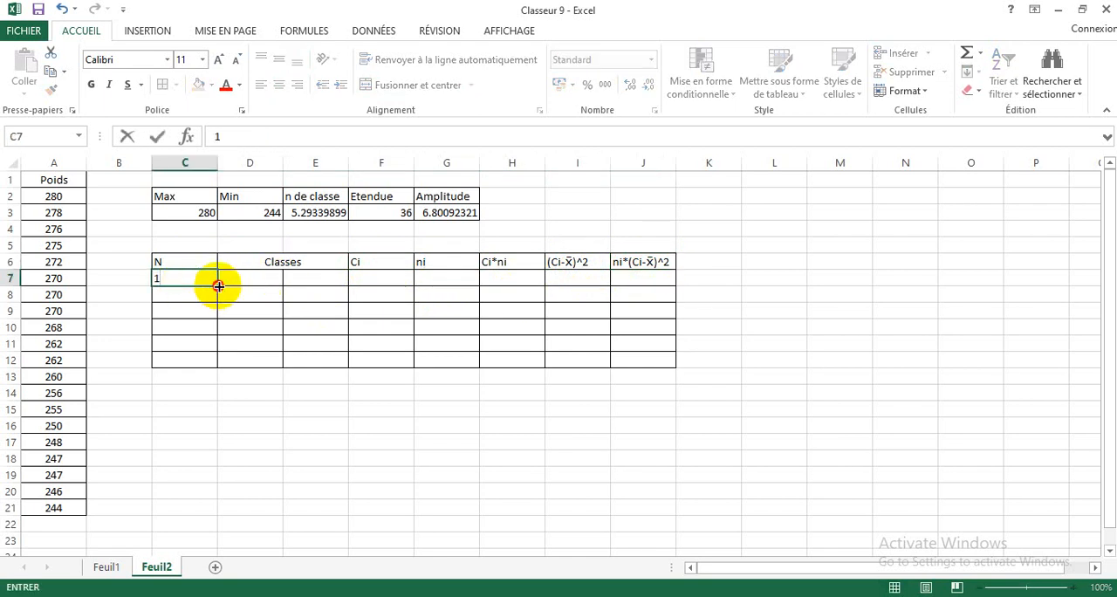
pyautogui.moveTo(218, 287); pyautogui.dragTo(219, 366)
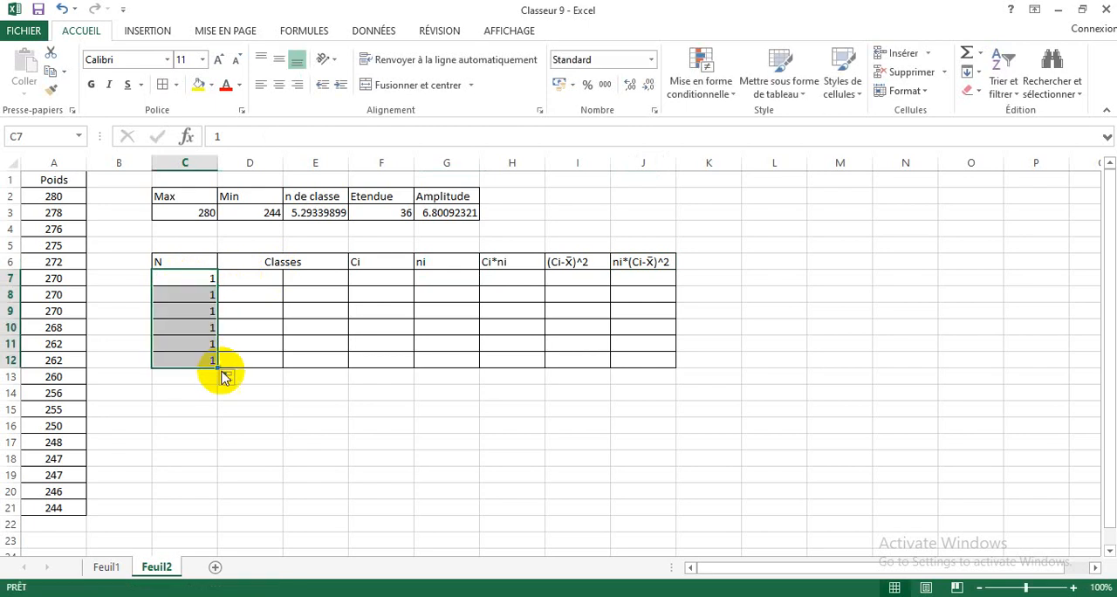
pyautogui.click(226, 377)
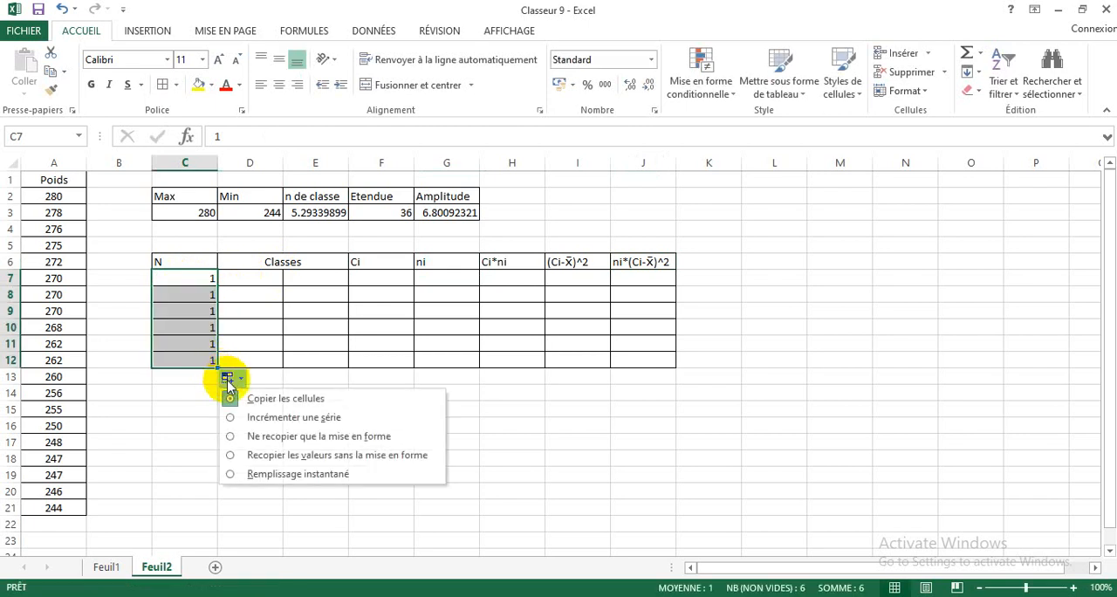
pyautogui.click(252, 418)
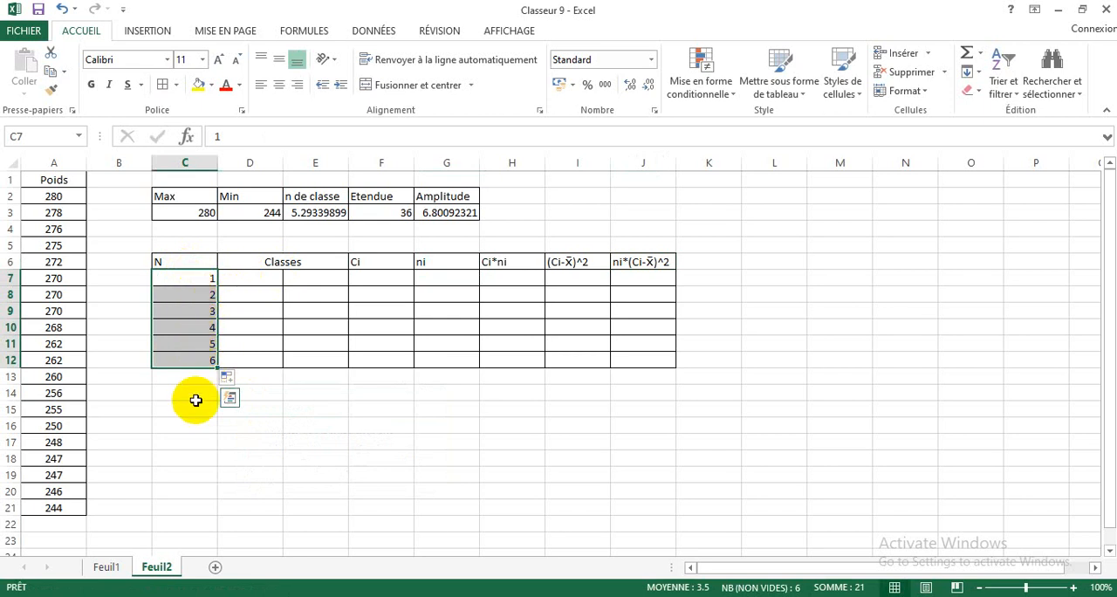
# Step: Enter 244 in D7 as the lower limit of the first class
pyautogui.click(245, 279)
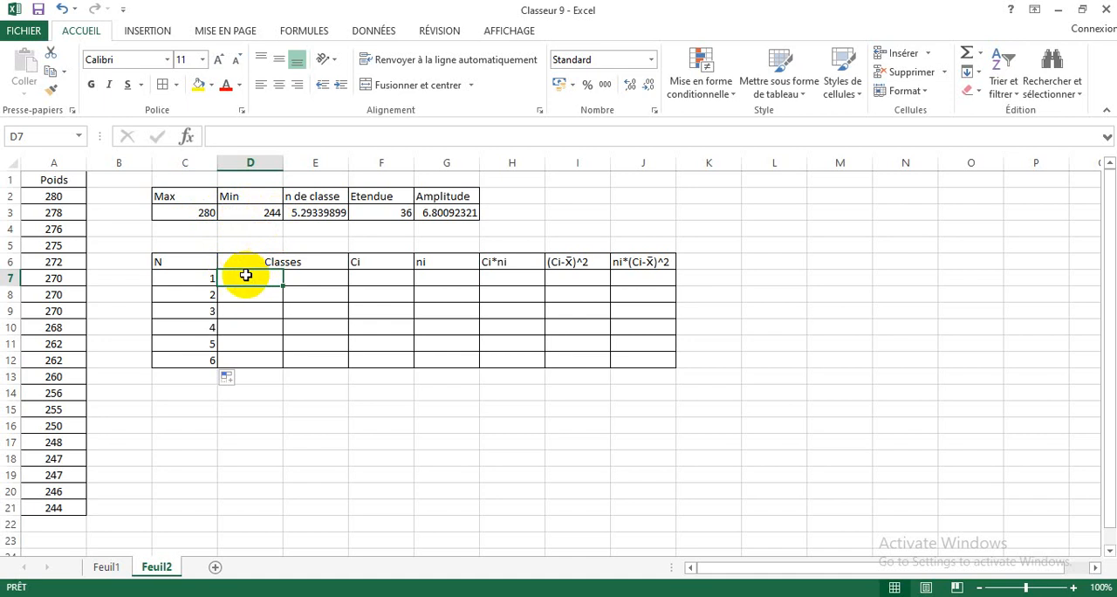
pyautogui.write('244')
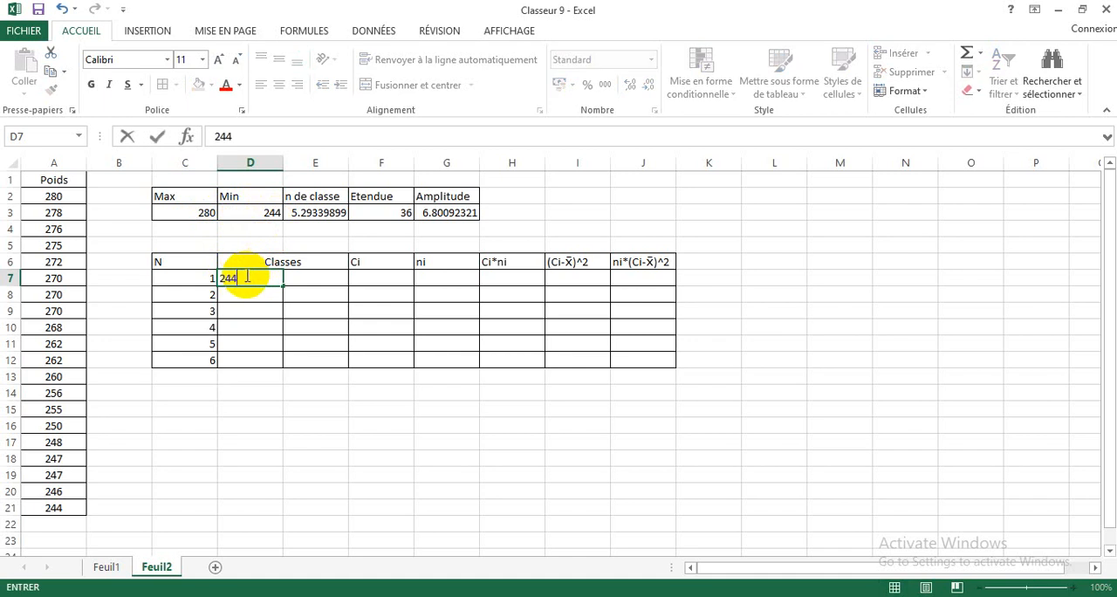
pyautogui.click(294, 277)
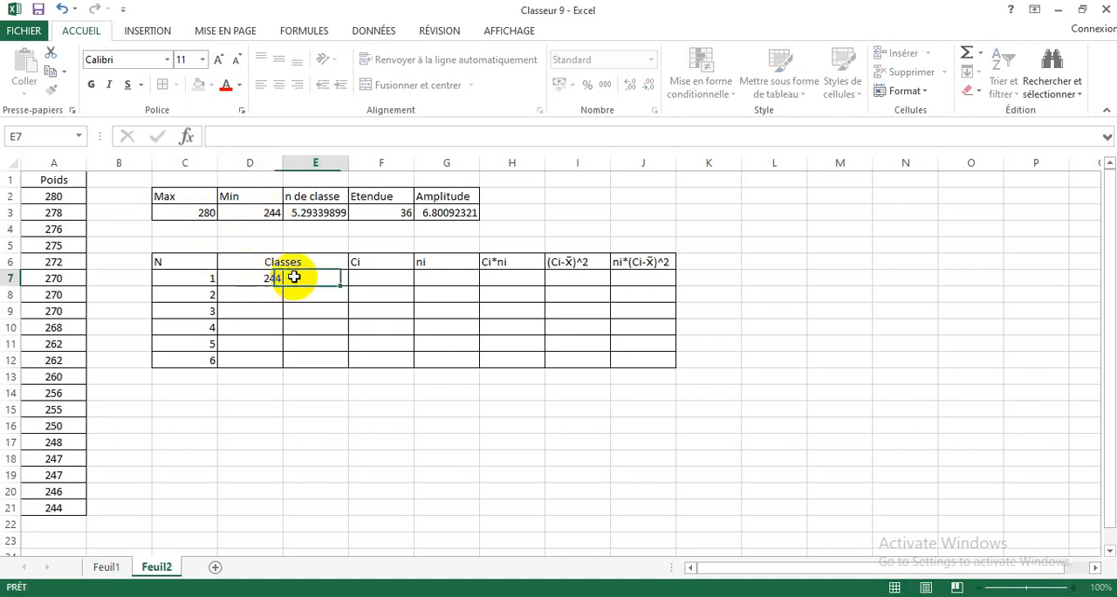
# Step: Give D7 the custom number format "["General so a bracket precedes the lower limit, and left-align the cell
pyautogui.click(267, 278)
pyautogui.rightClick(266, 277)
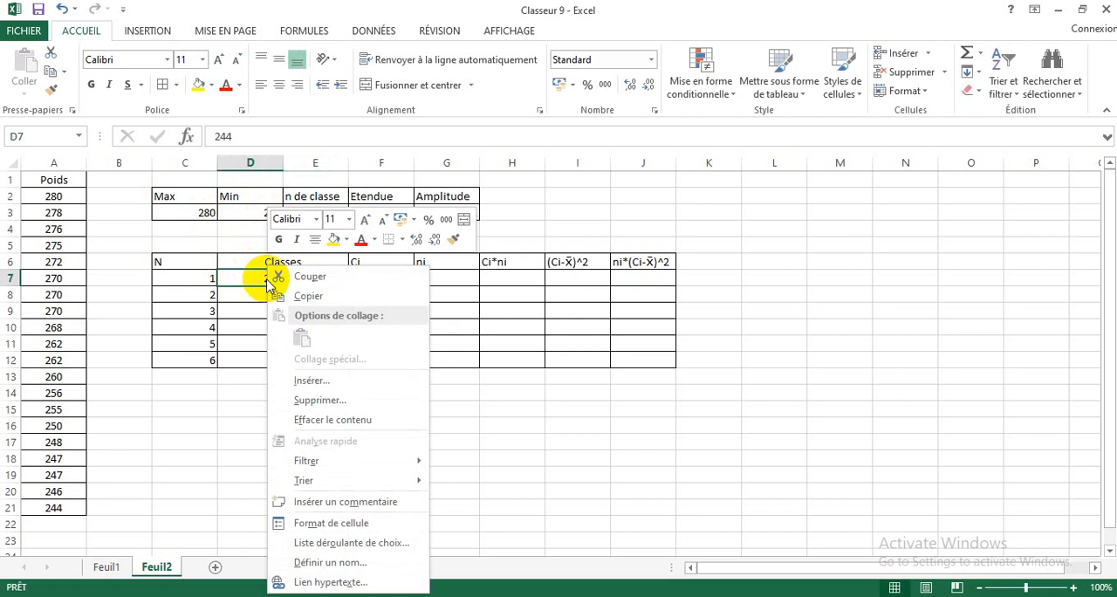
pyautogui.click(328, 523)
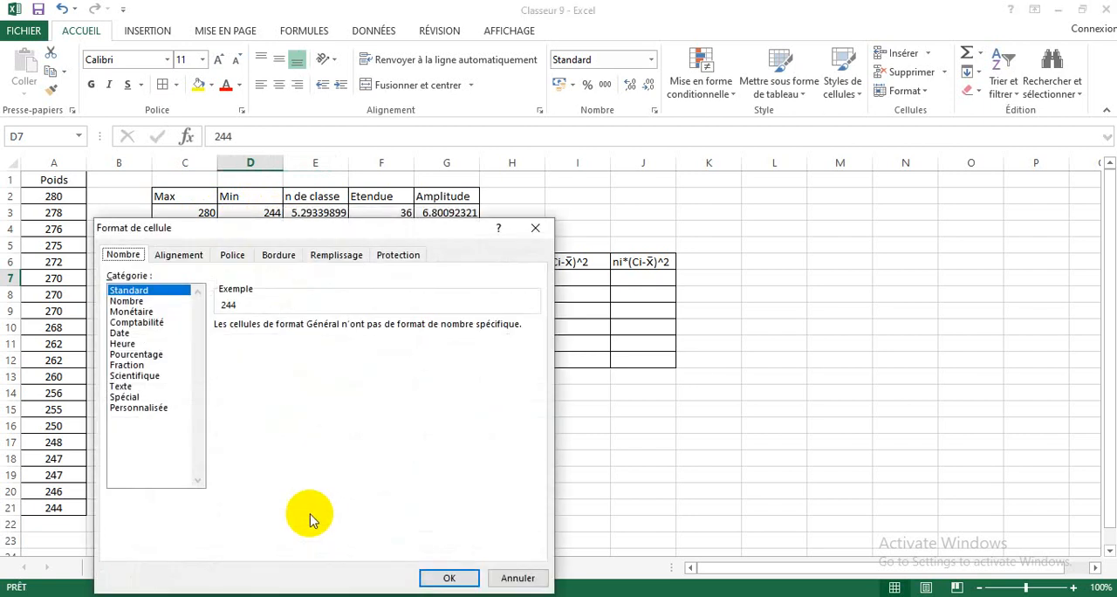
pyautogui.click(157, 408)
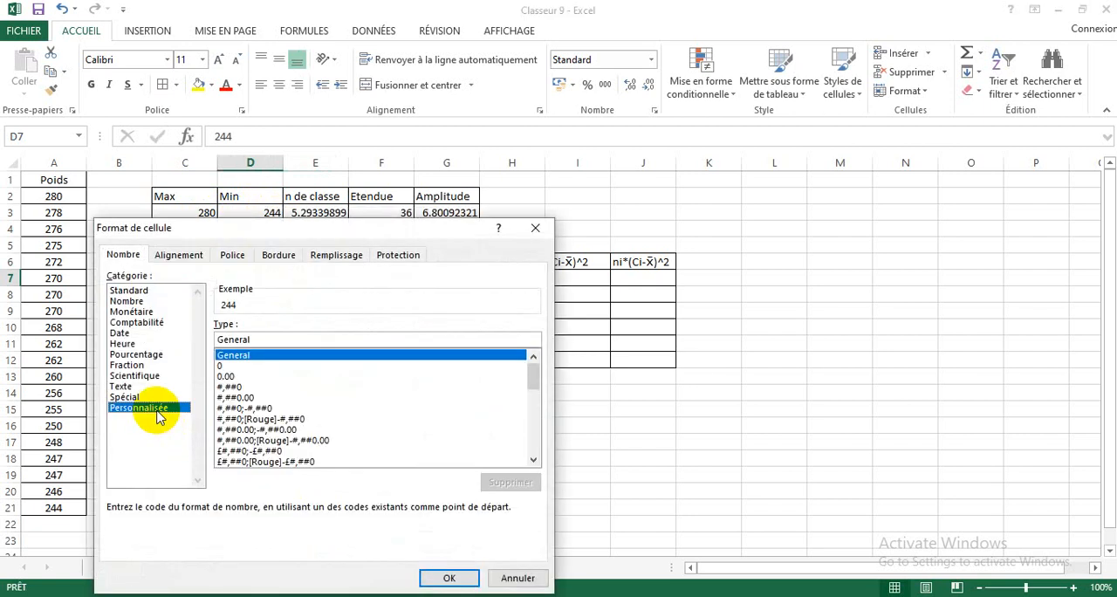
pyautogui.click(219, 339)
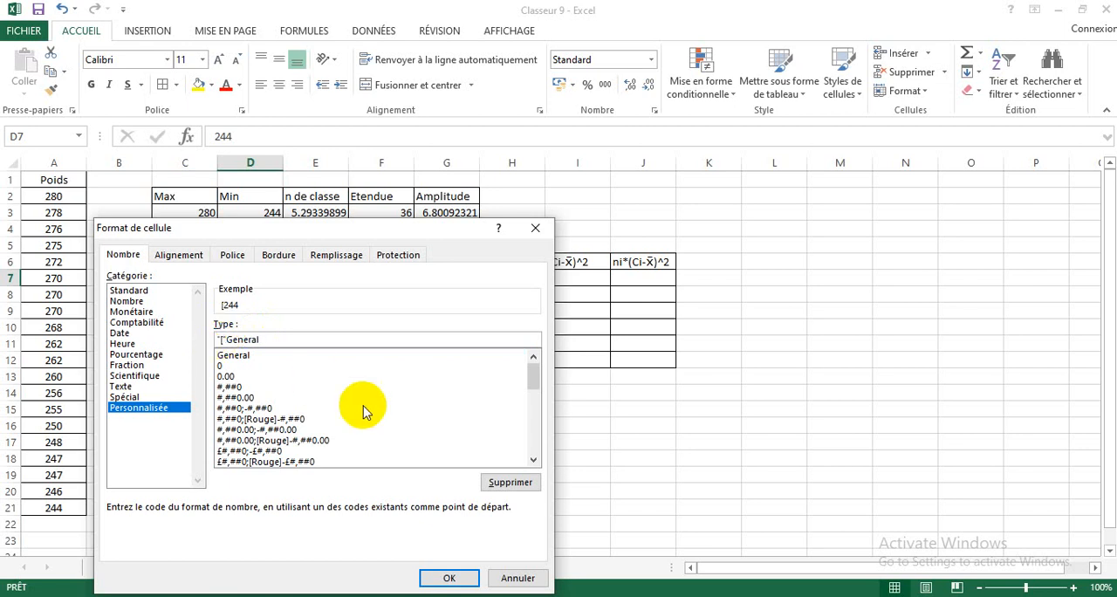
pyautogui.click(454, 578)
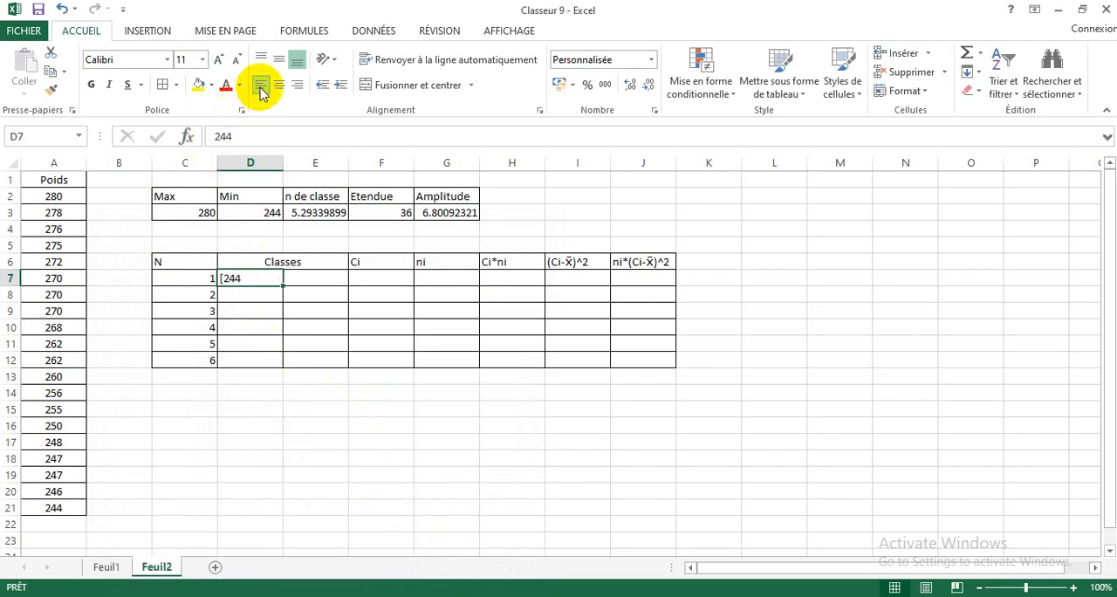
# Step: Calculate the upper limit of the first class in E7 with the formula =D7+7
pyautogui.click(314, 278)
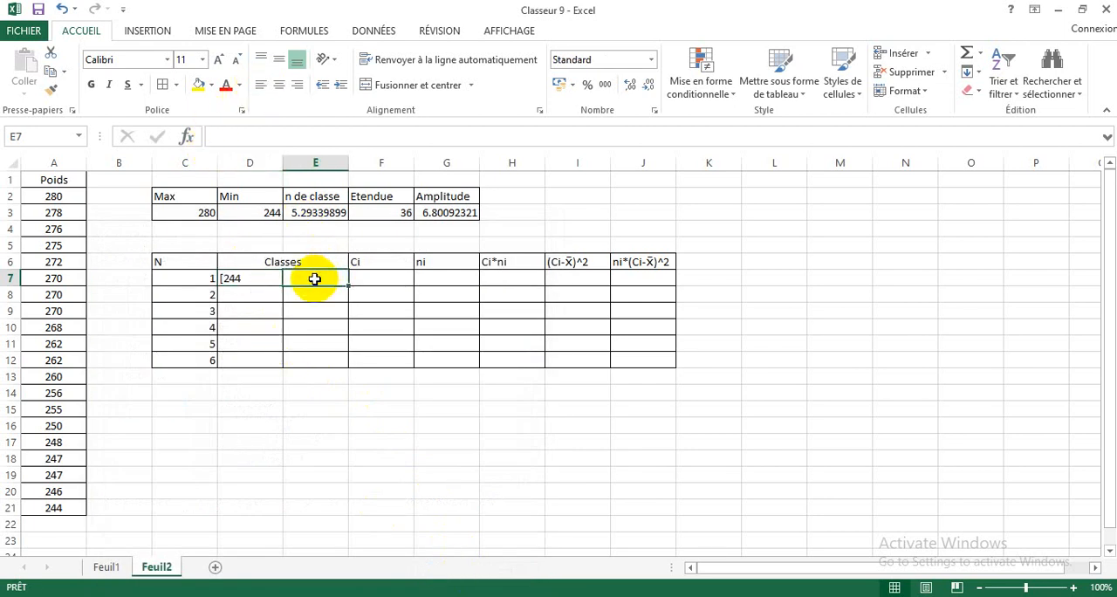
pyautogui.write('=')
pyautogui.click(237, 278)
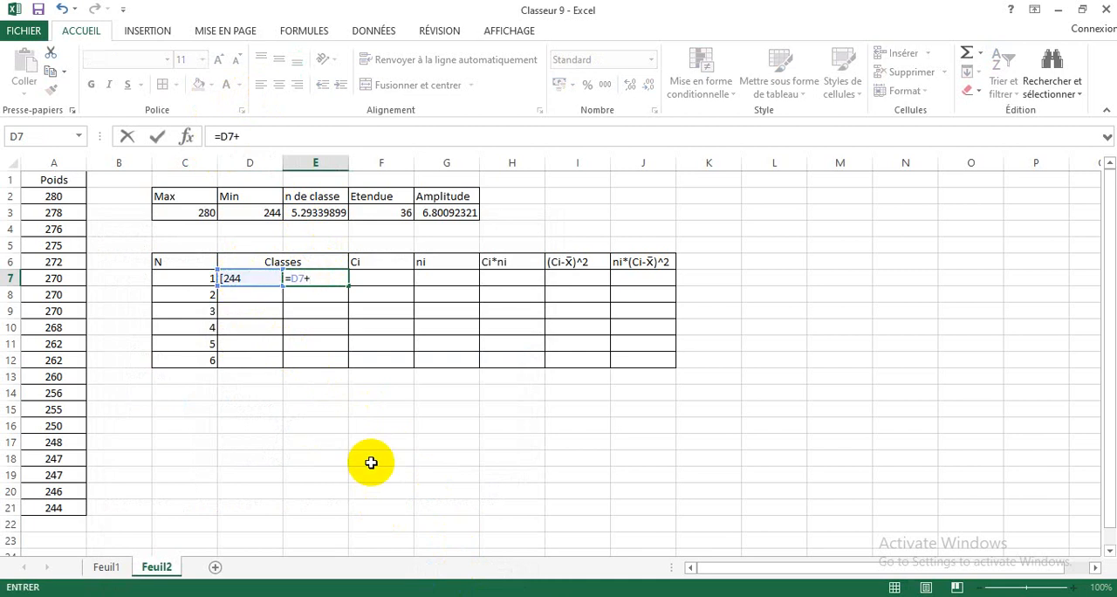
pyautogui.press('Return')
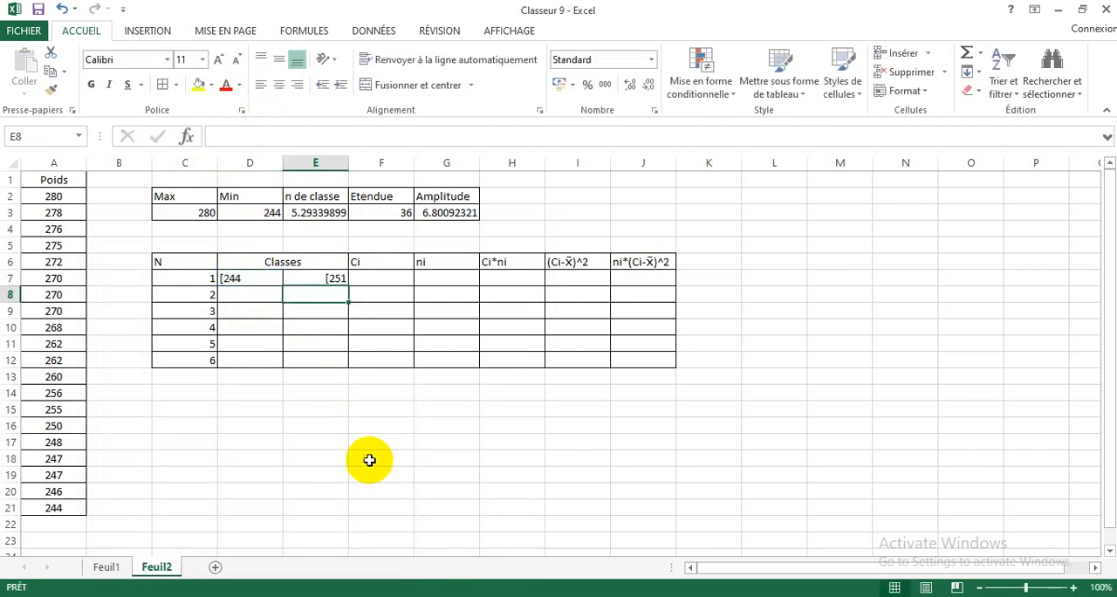
# Step: Apply the custom number format General"[" to E7 so a bracket follows the upper limit
pyautogui.click(331, 279)
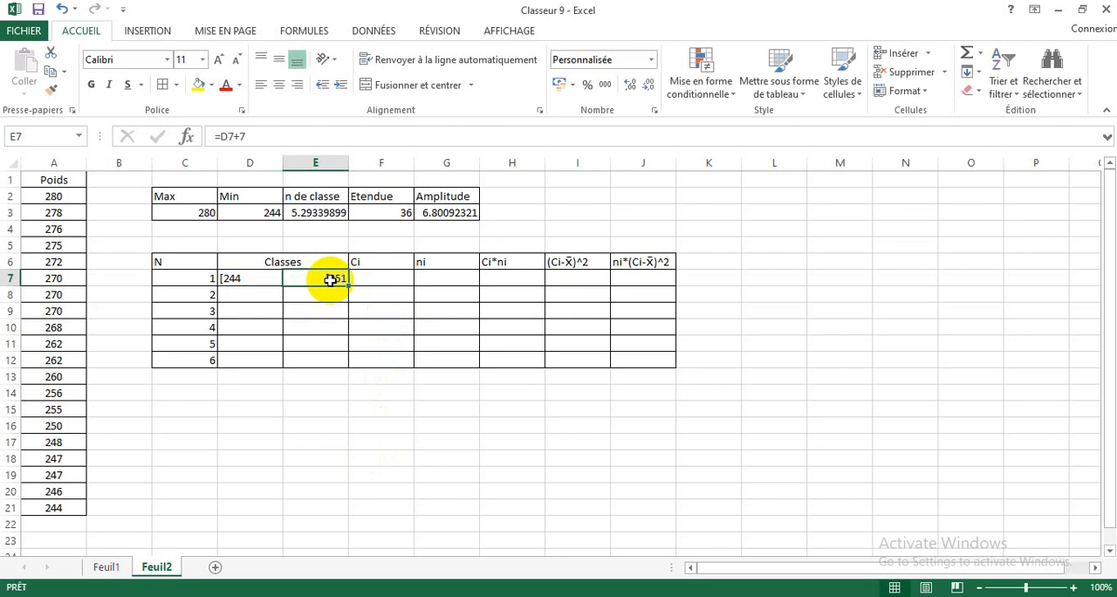
pyautogui.rightClick(331, 279)
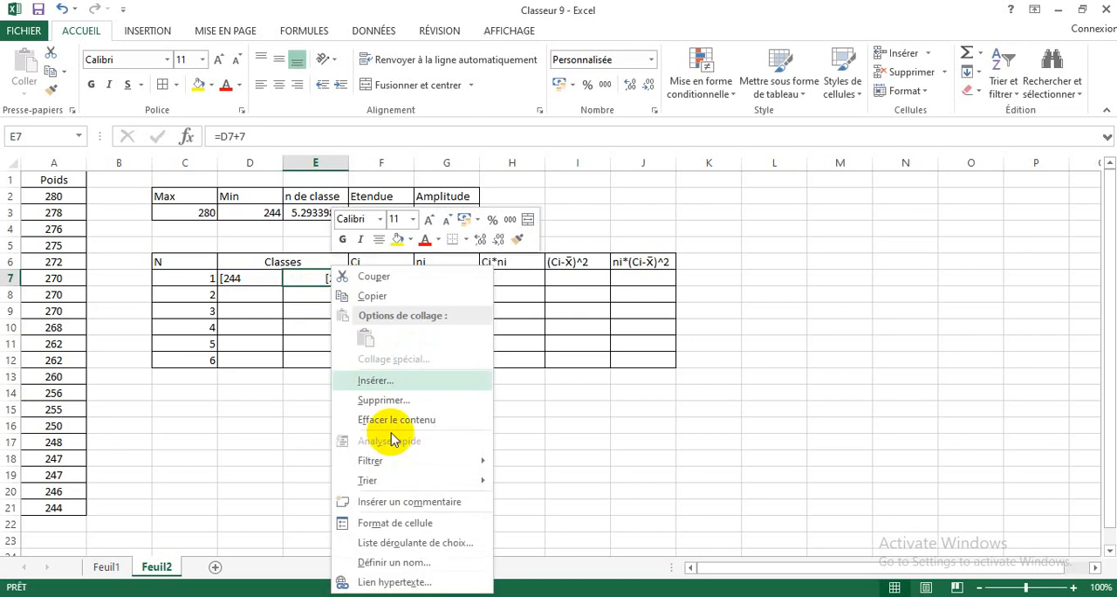
pyautogui.click(381, 523)
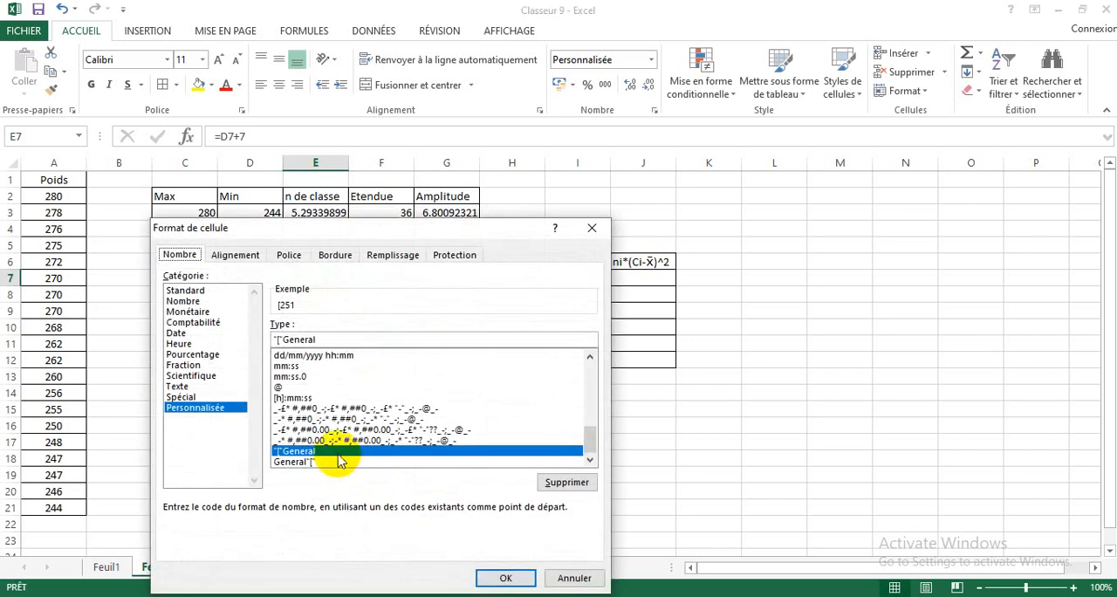
pyautogui.click(319, 462)
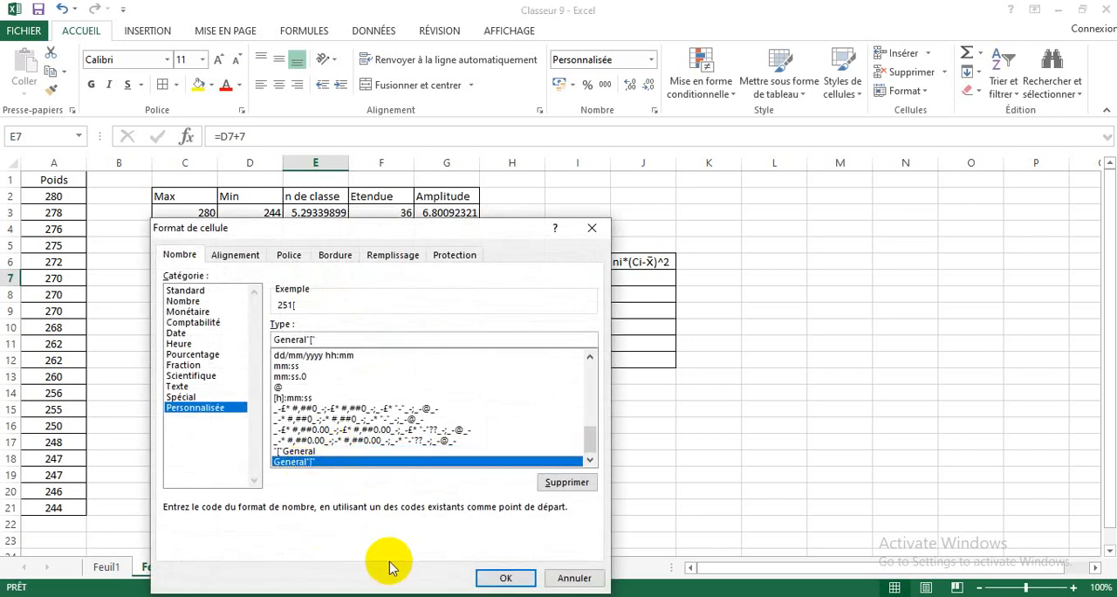
pyautogui.click(506, 579)
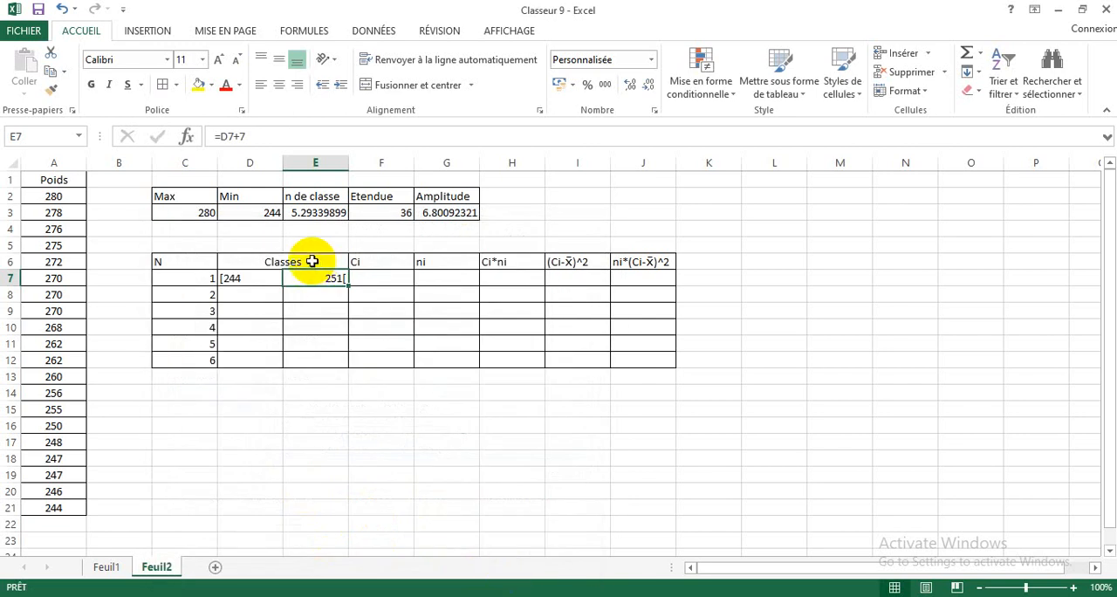
# Step: Set the lower limit of the second class in D8 to the first class's upper limit with =E7
pyautogui.click(241, 295)
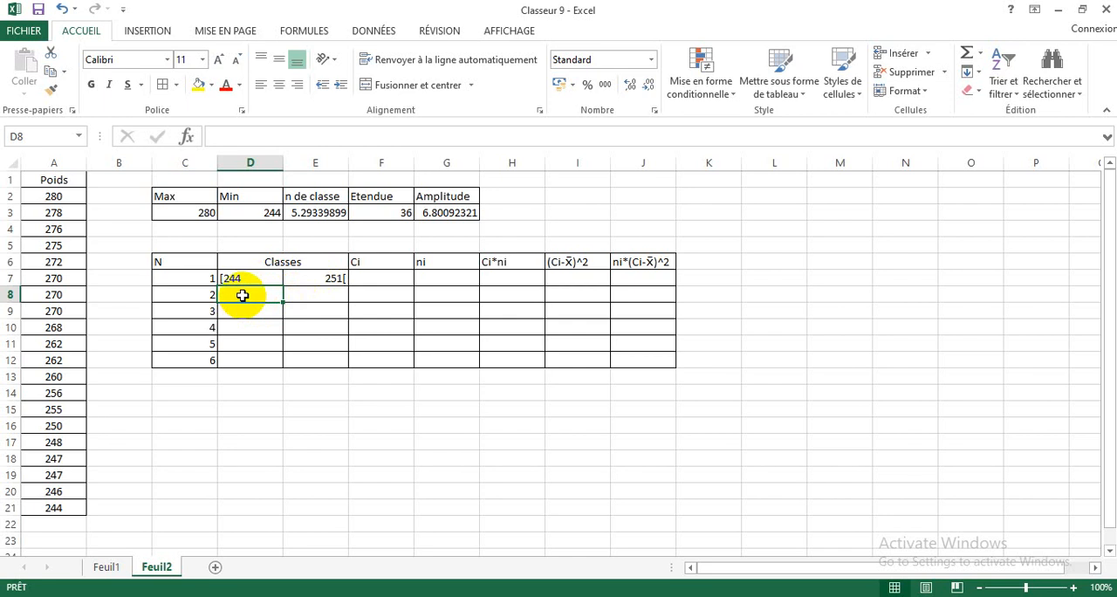
pyautogui.write('=')
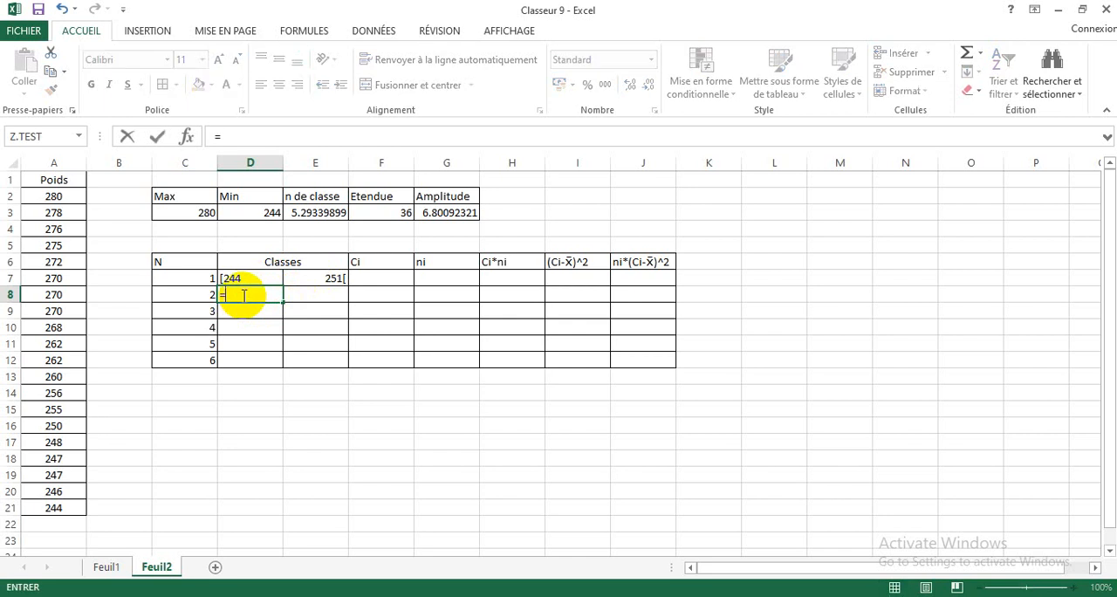
pyautogui.click(324, 277)
pyautogui.hotkey('ctrl', 'Return')
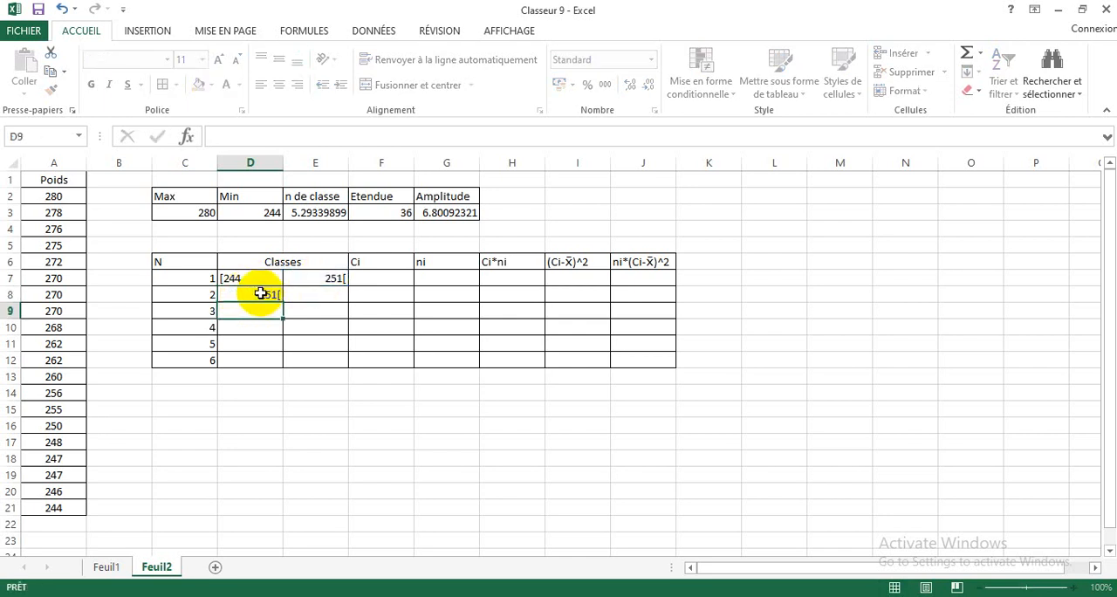
# Step: Apply the custom number format "["General to D8 and left-align the cell
pyautogui.rightClick(259, 295)
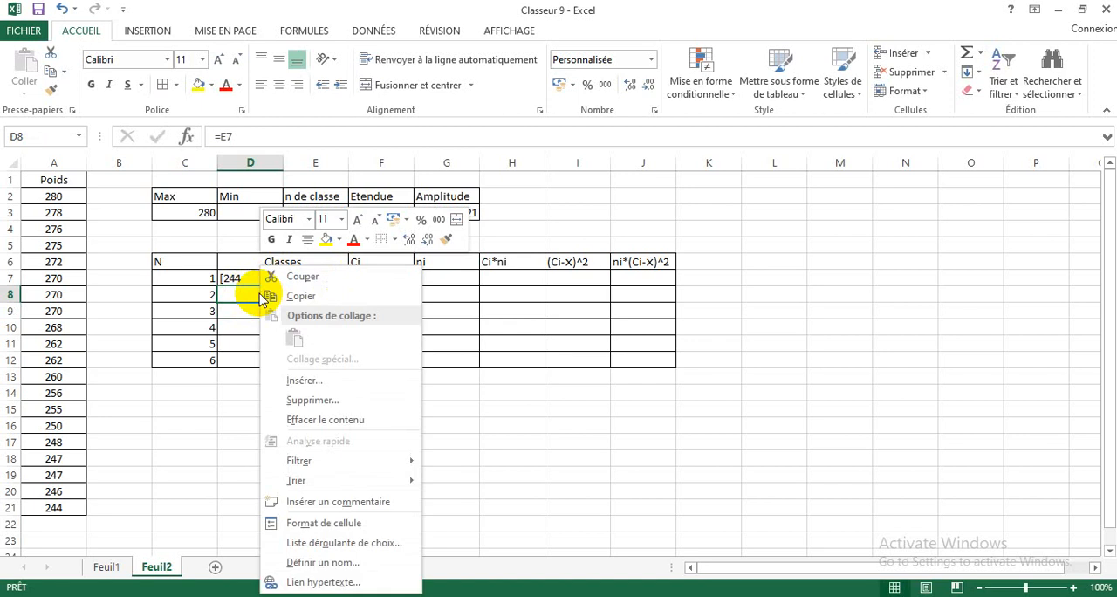
pyautogui.click(309, 522)
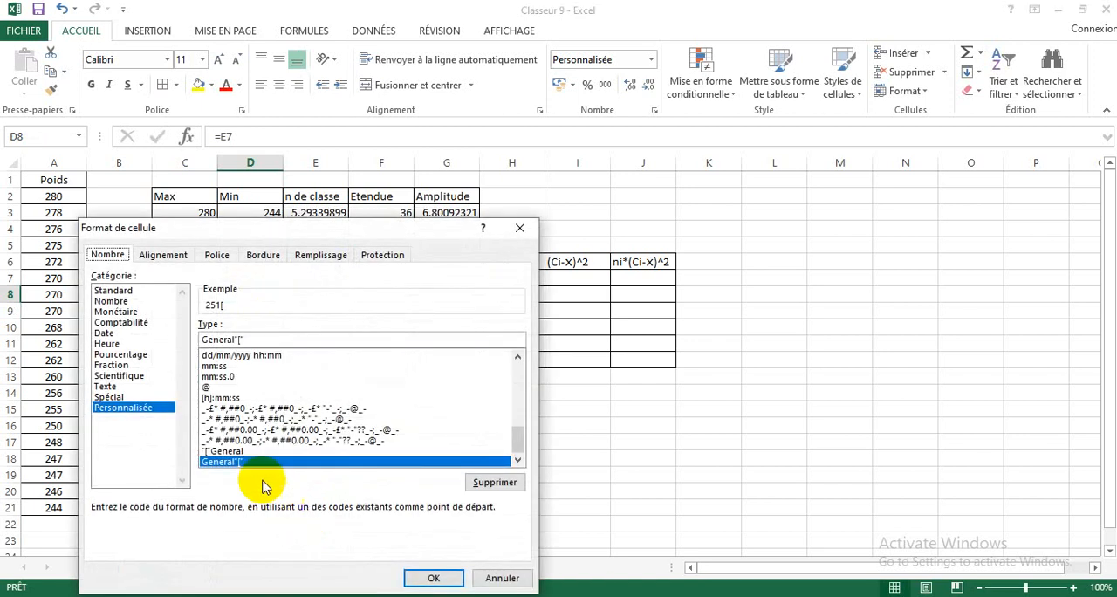
pyautogui.click(234, 451)
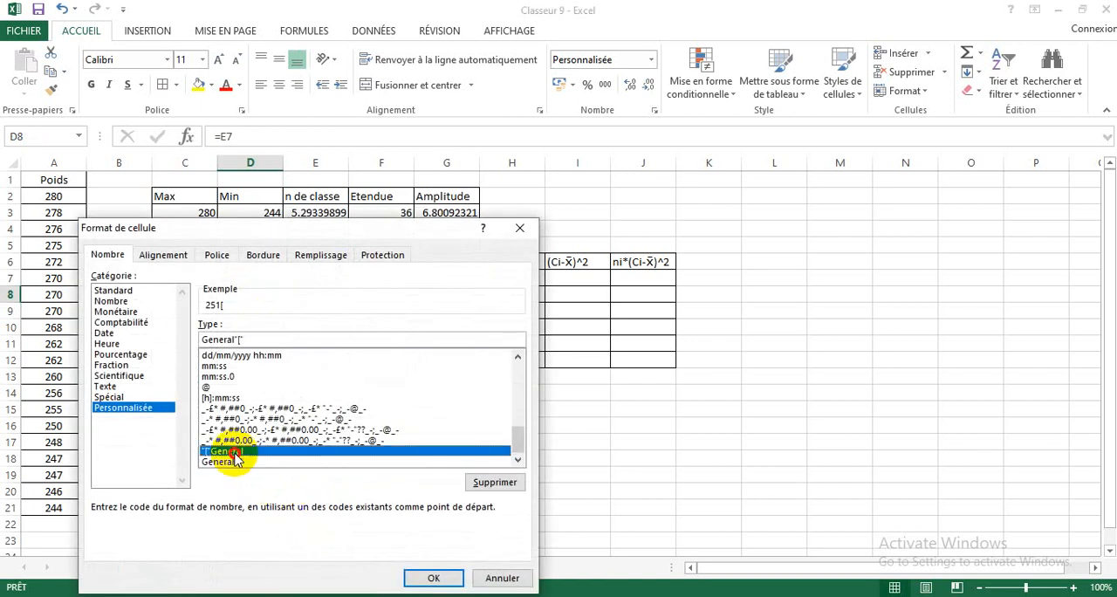
pyautogui.click(428, 578)
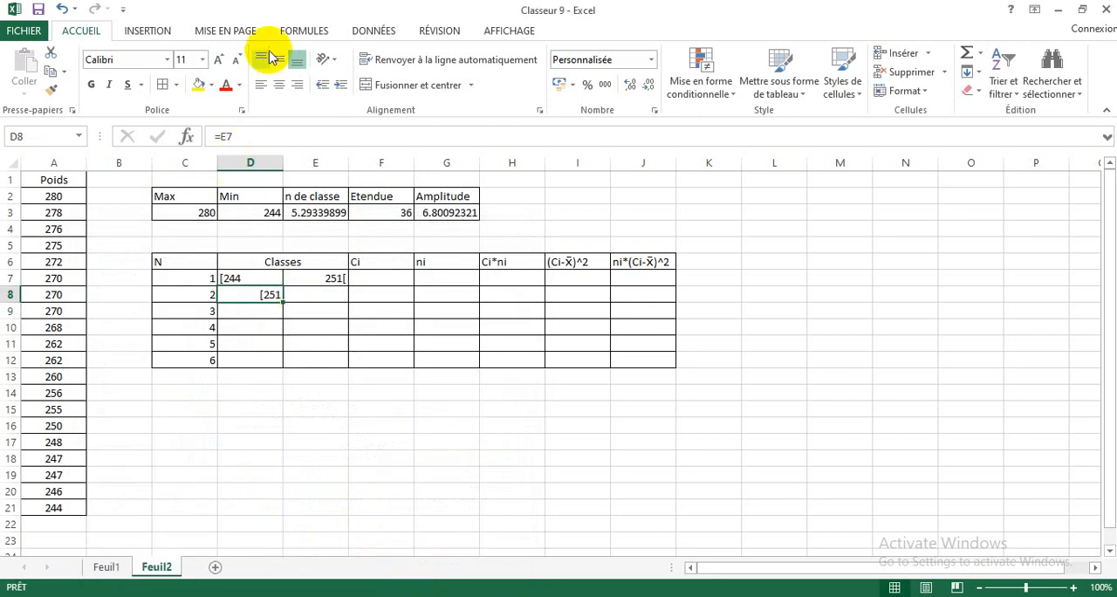
pyautogui.click(262, 84)
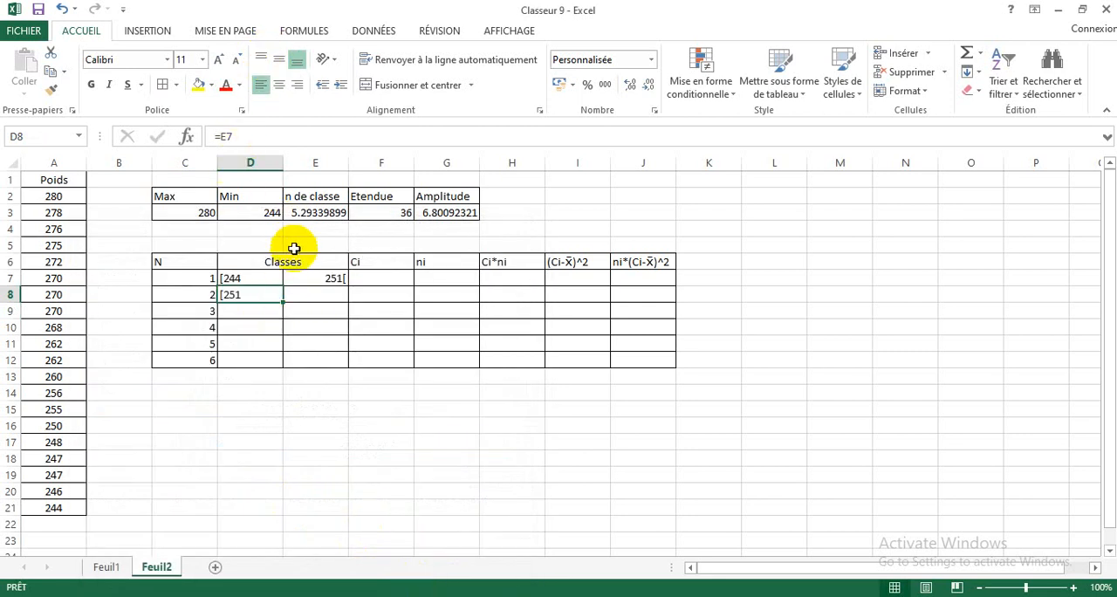
# Step: Calculate the upper limit of the second class in E8 with the formula =D8+7
pyautogui.click(308, 296)
pyautogui.write('=')
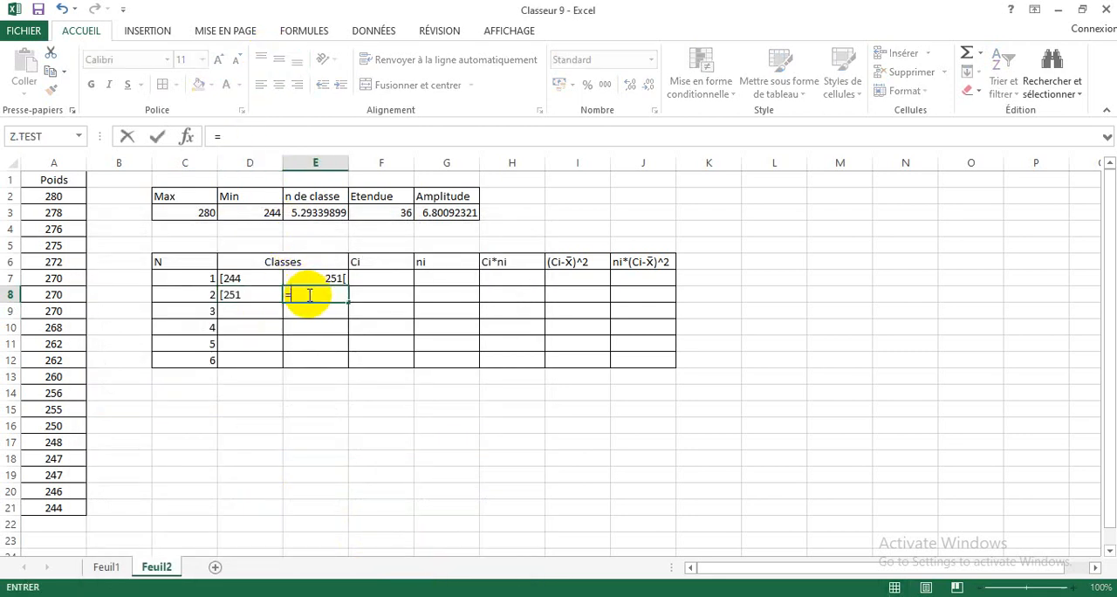
pyautogui.click(252, 296)
pyautogui.write('+7')
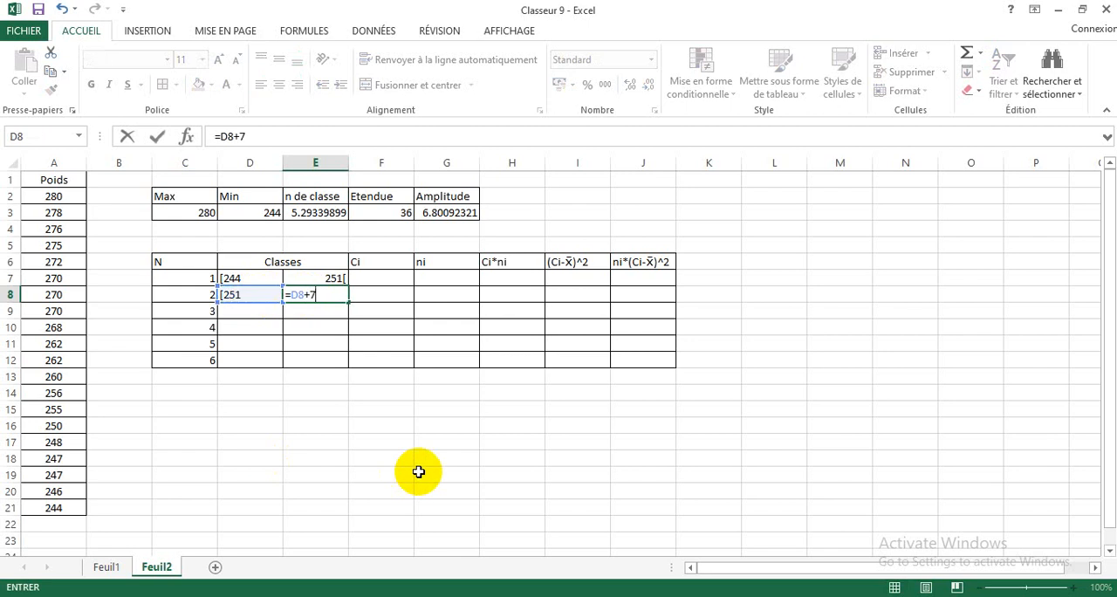
pyautogui.press('Return')
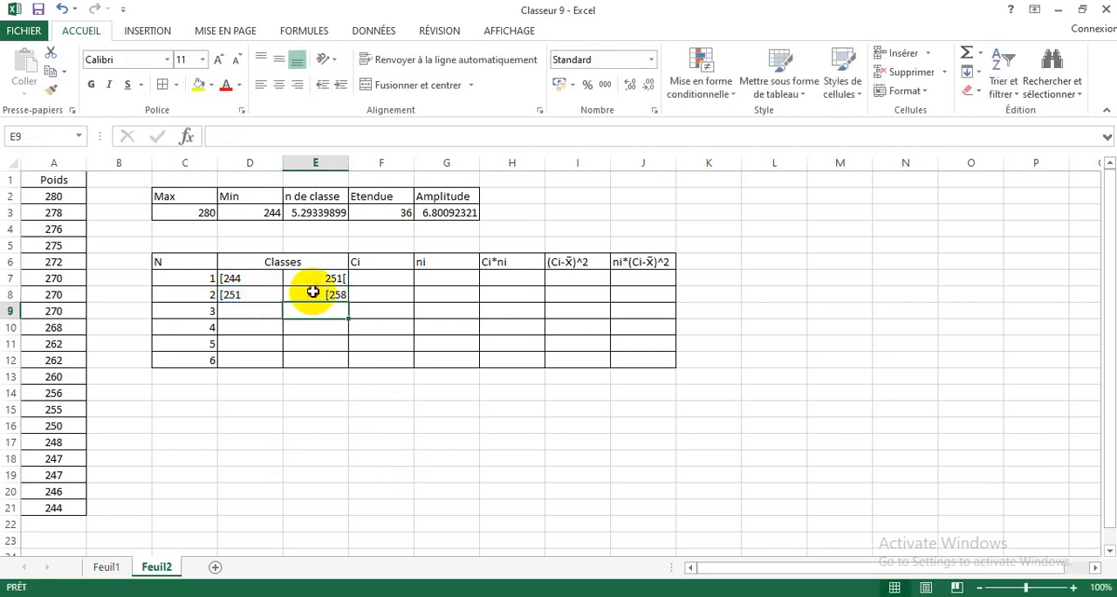
# Step: Apply the custom number format General"[" to E8, the second class's upper limit
pyautogui.click(313, 293)
pyautogui.rightClick(322, 296)
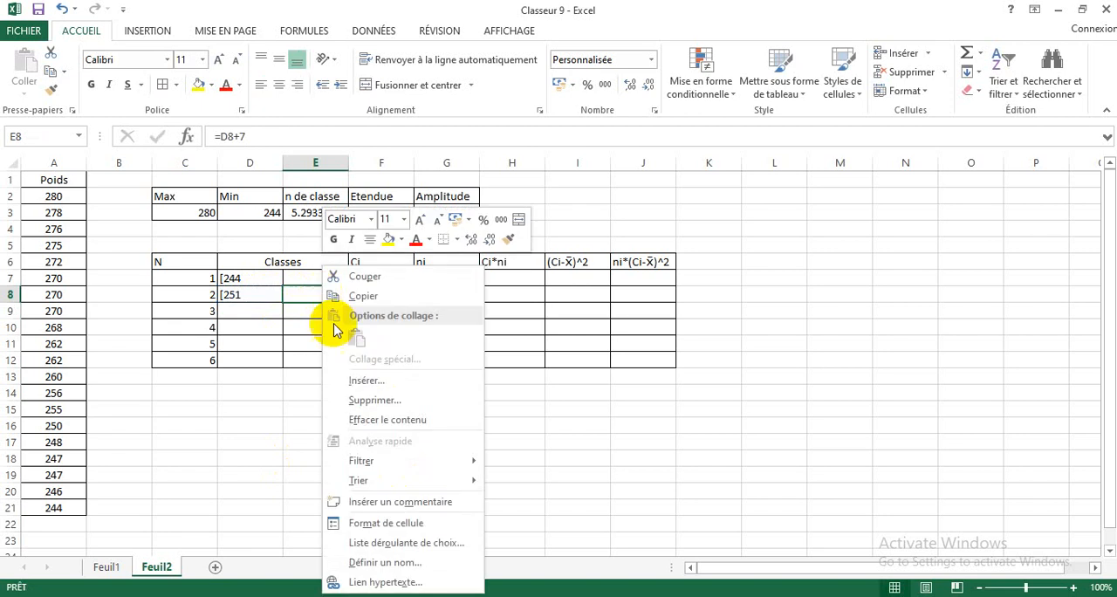
pyautogui.click(374, 524)
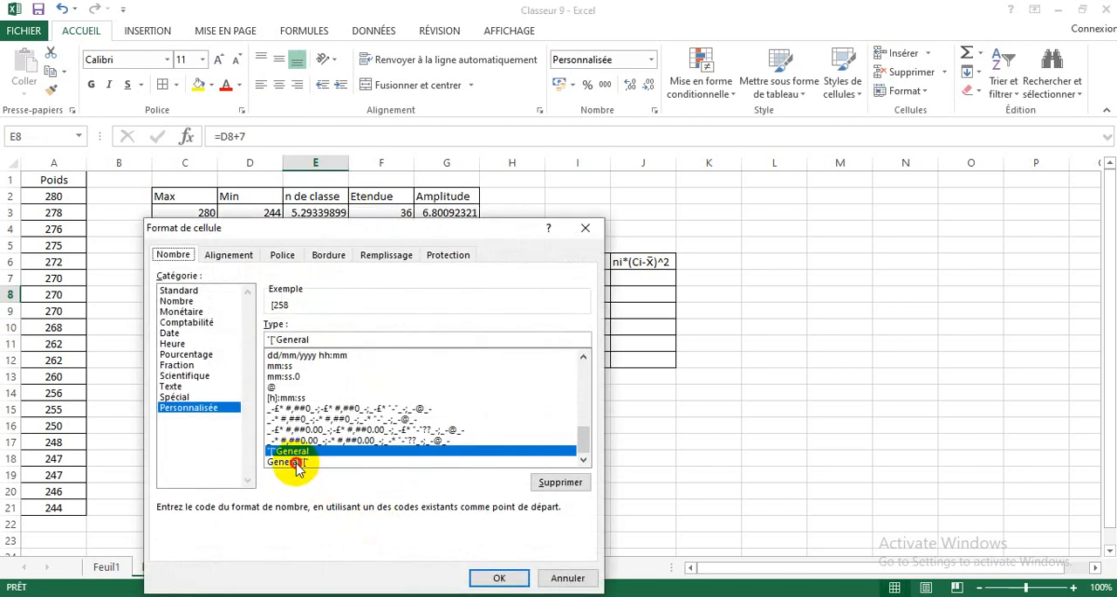
pyautogui.click(489, 577)
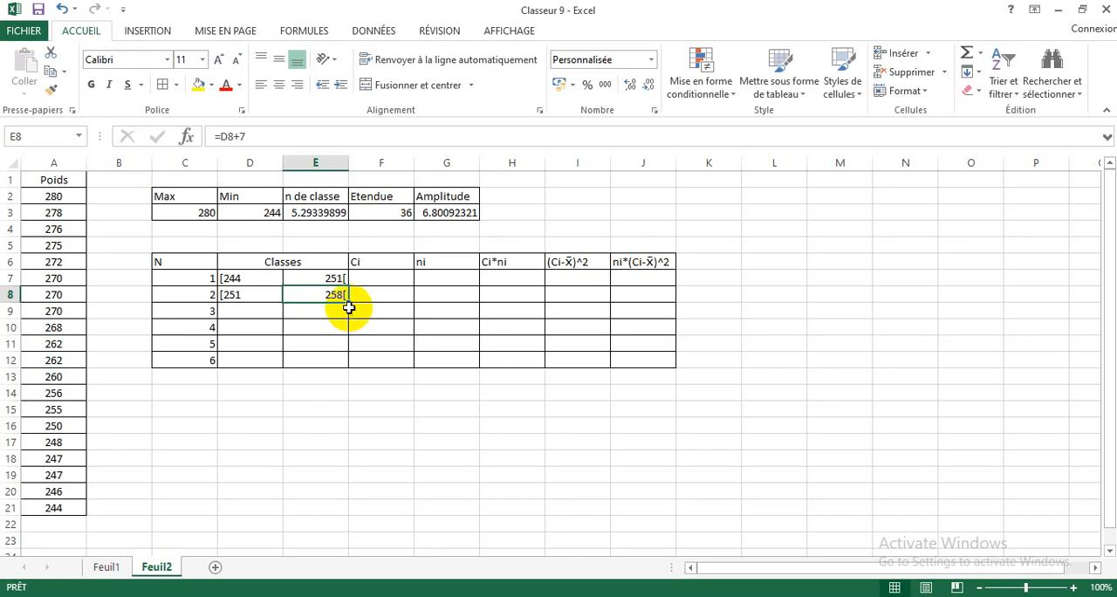
# Step: Set the lower limit of the third class in D9 to the second class's upper limit with =E8
pyautogui.click(259, 311)
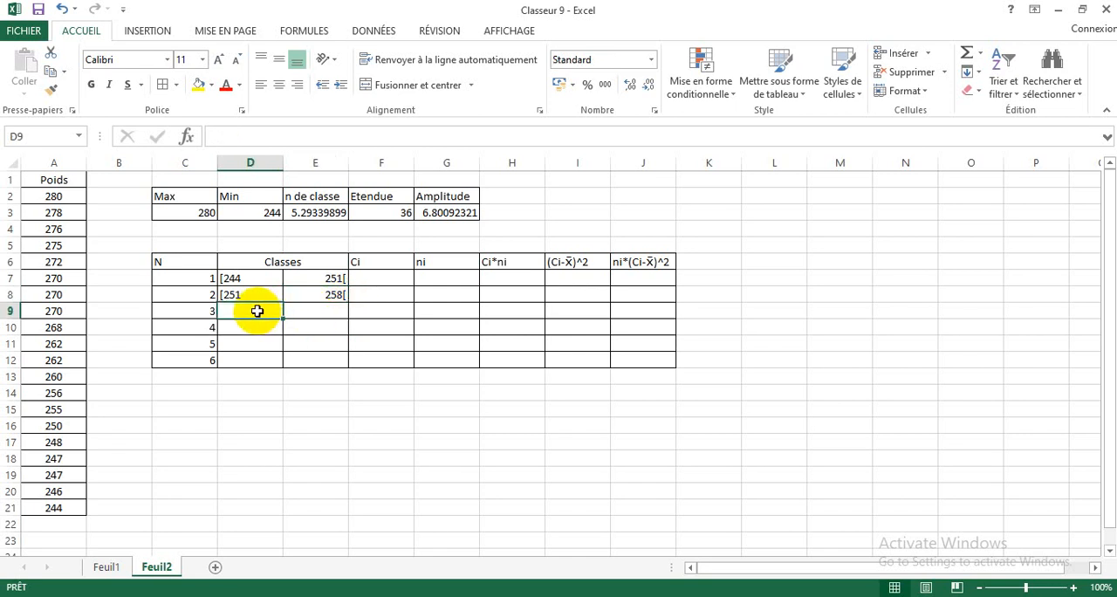
pyautogui.click(309, 293)
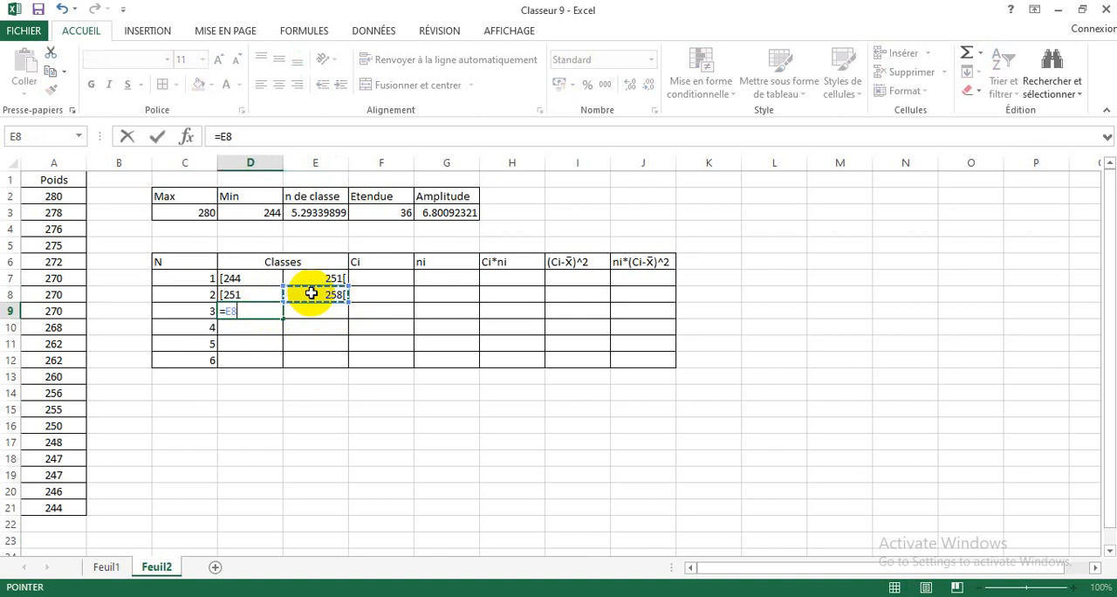
pyautogui.press('Return')
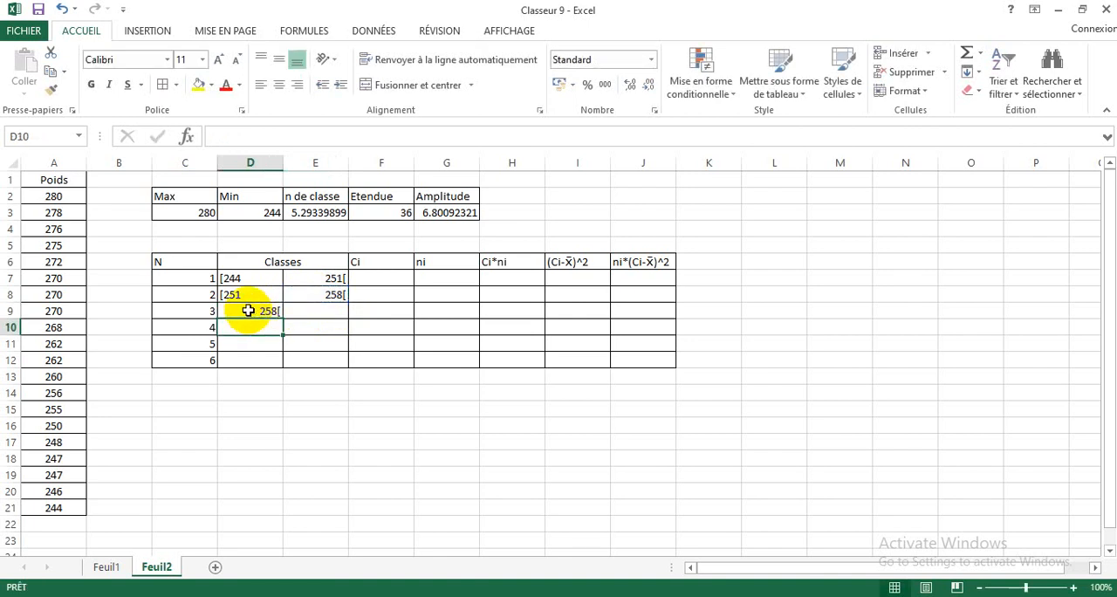
# Step: Apply the custom number format "["General to D9 and left-align the cell
pyautogui.click(249, 311)
pyautogui.rightClick(249, 311)
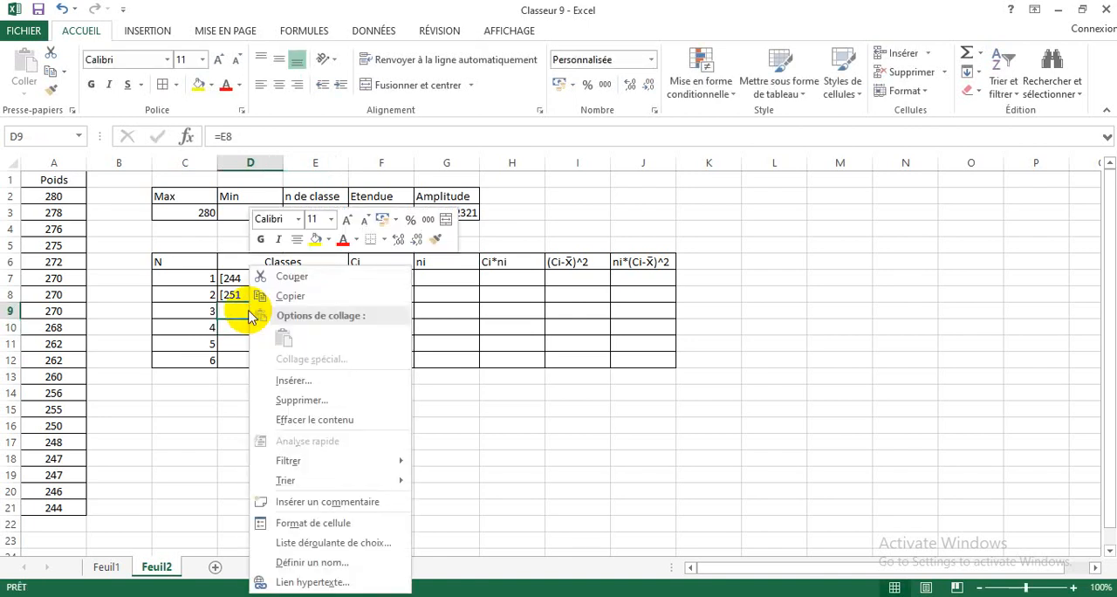
pyautogui.click(291, 521)
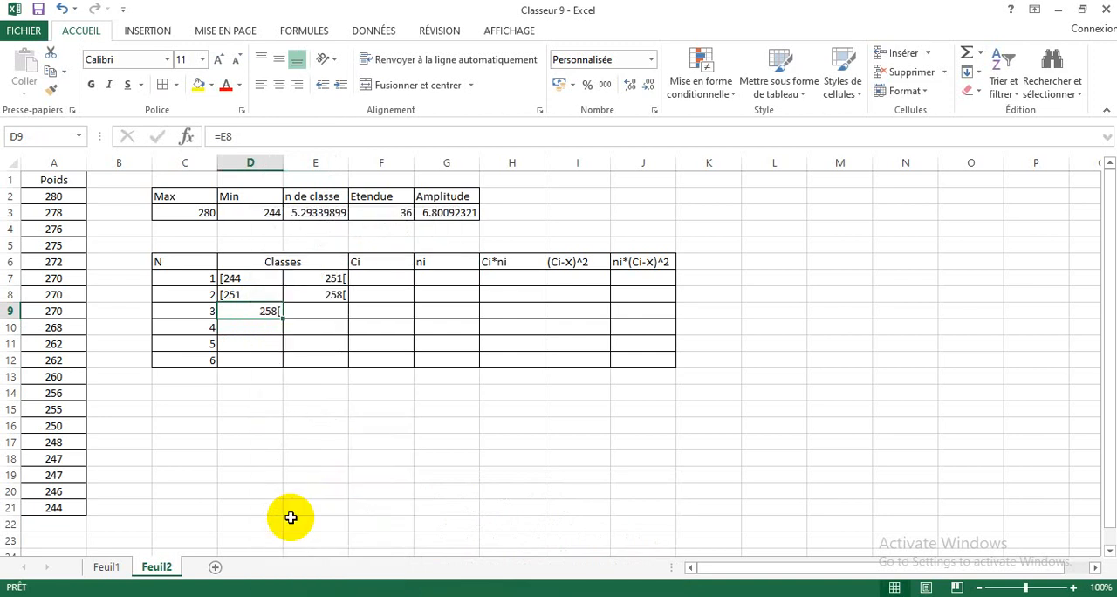
pyautogui.click(221, 451)
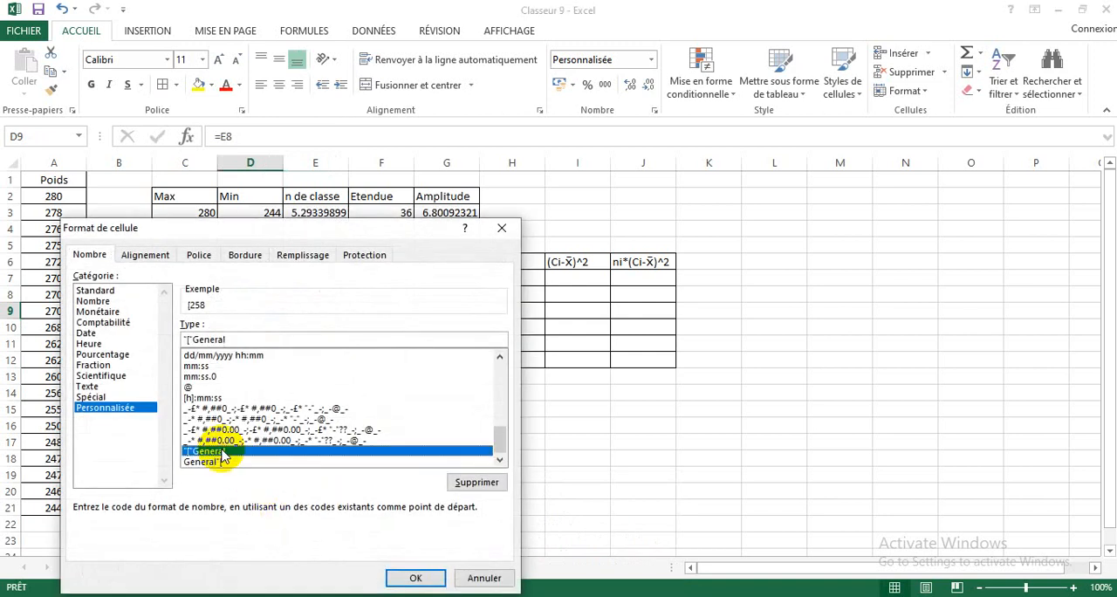
pyautogui.click(418, 577)
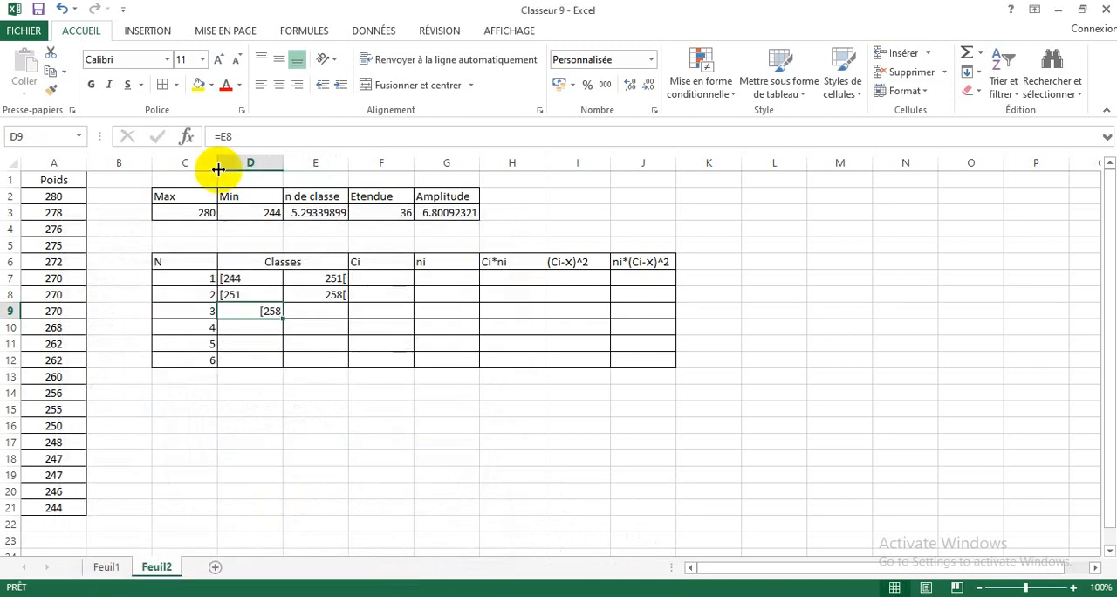
pyautogui.click(260, 91)
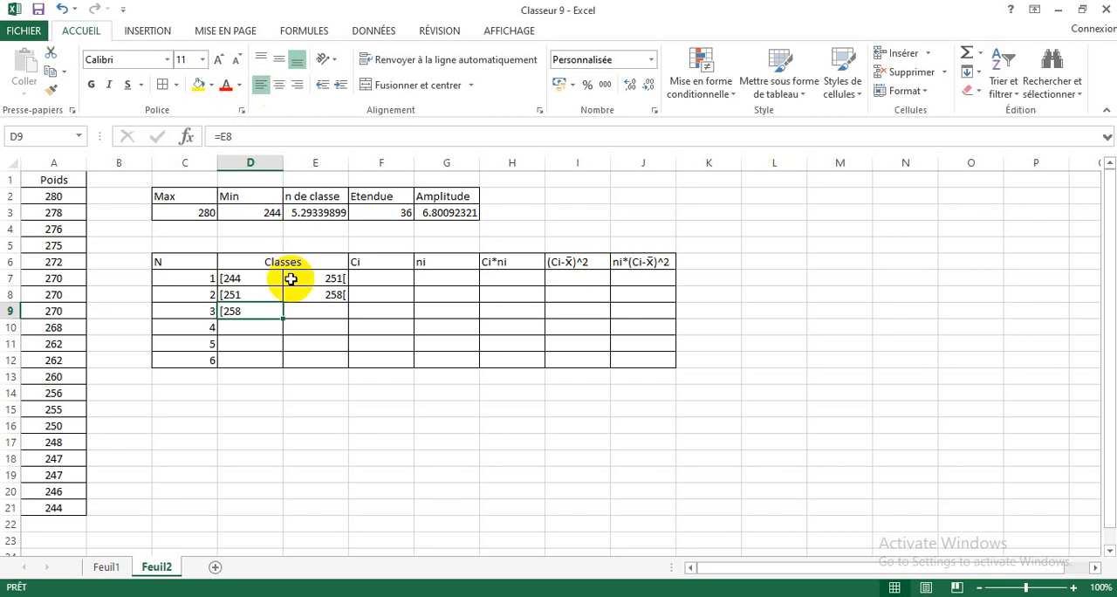
# Step: Calculate the upper limit of the third class in E9 with the formula =D9+7
pyautogui.click(314, 312)
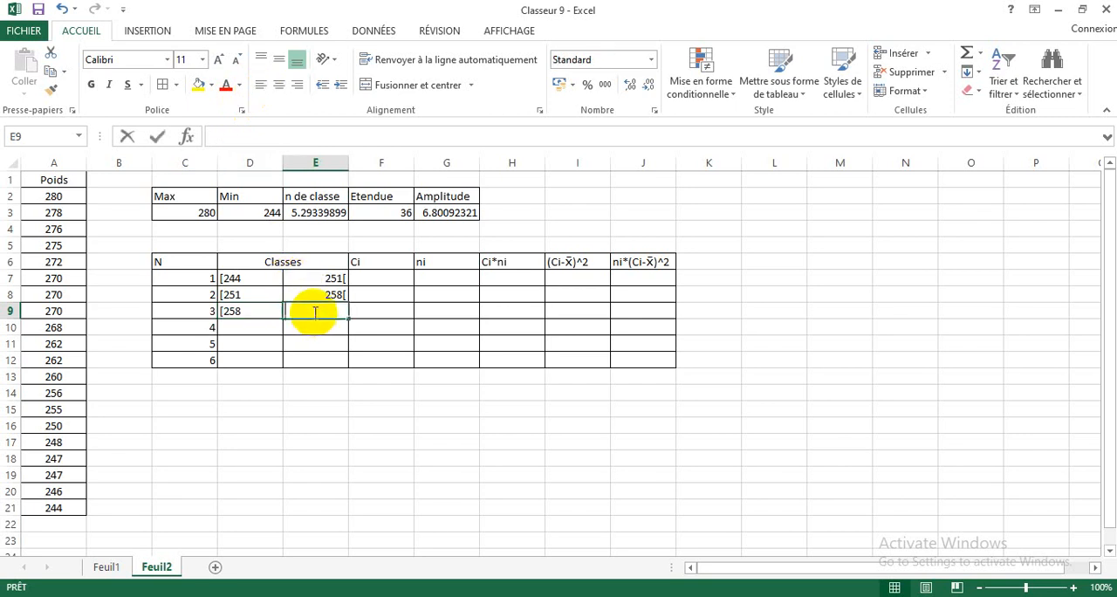
pyautogui.write('=')
pyautogui.click(253, 311)
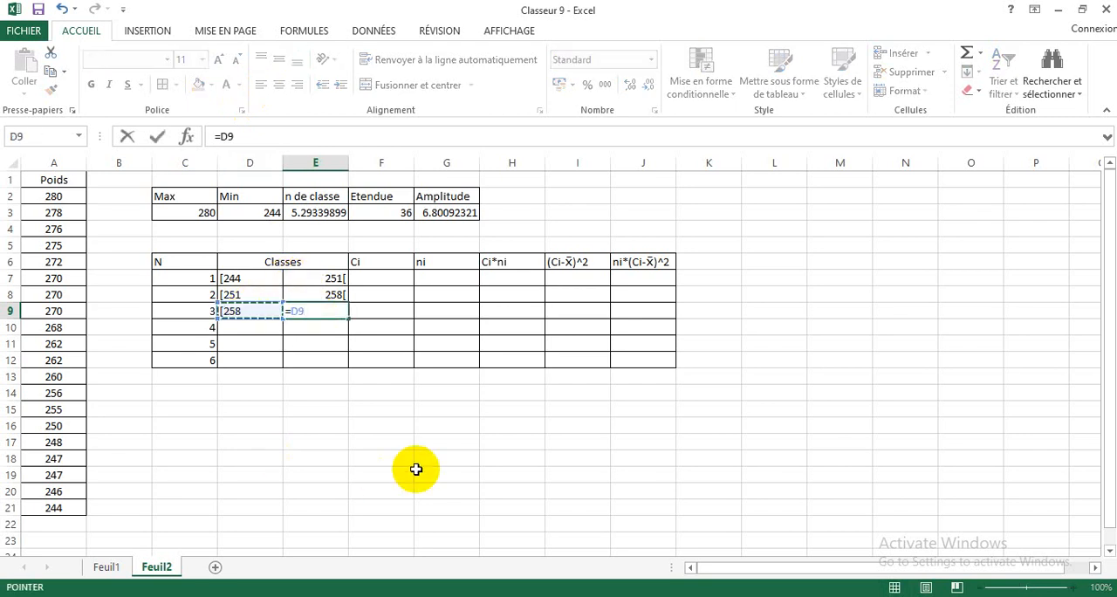
pyautogui.write('+7')
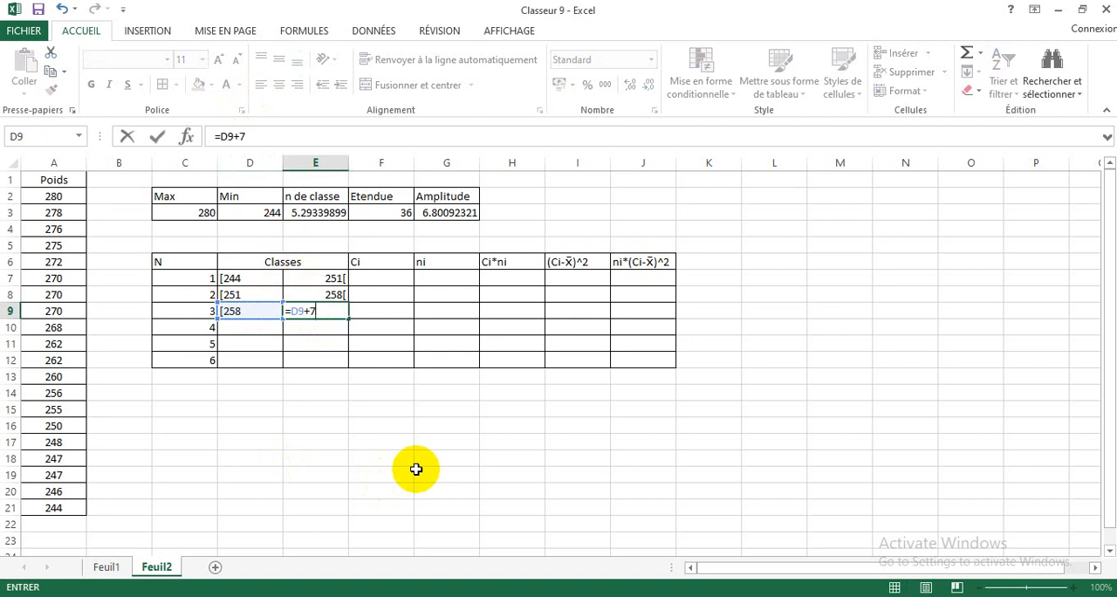
pyautogui.press('Return')
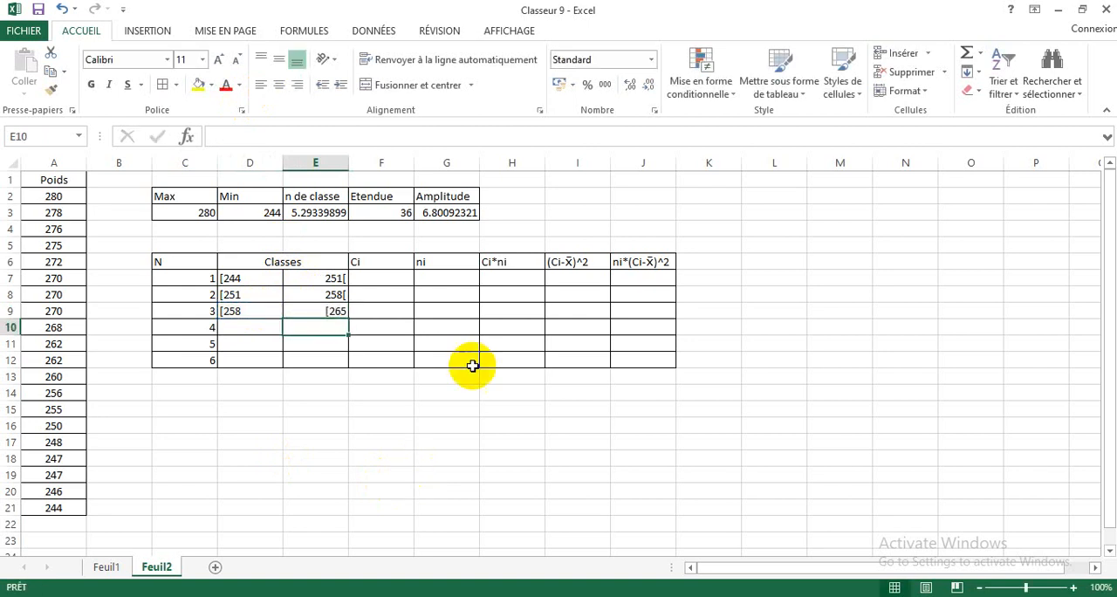
# Step: Apply the custom number format General"[" to E9, the third class's upper limit
pyautogui.click(321, 314)
pyautogui.rightClick(316, 312)
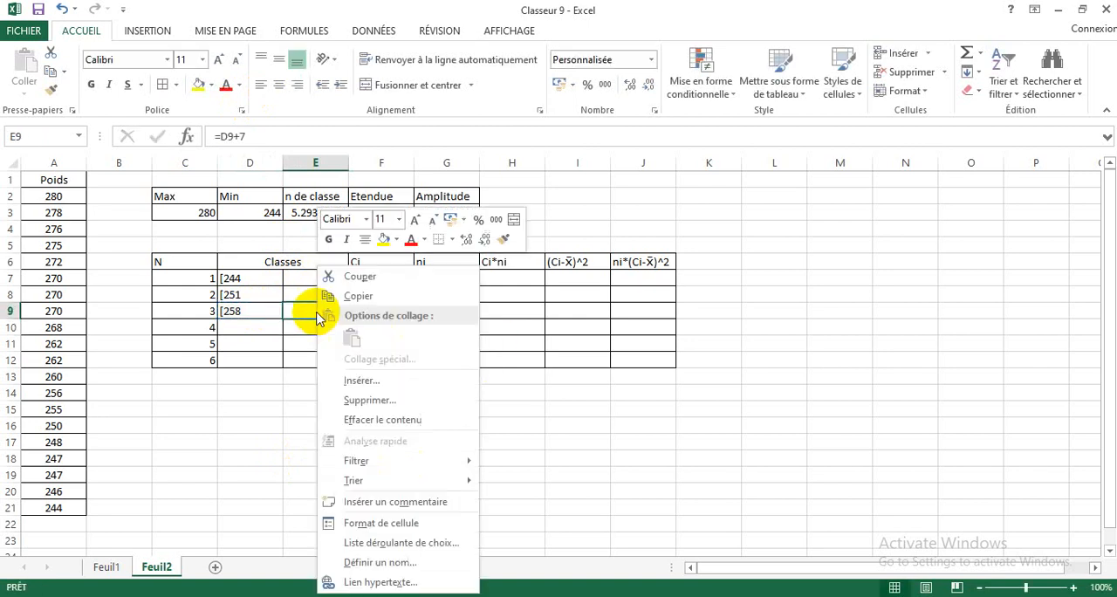
pyautogui.click(367, 524)
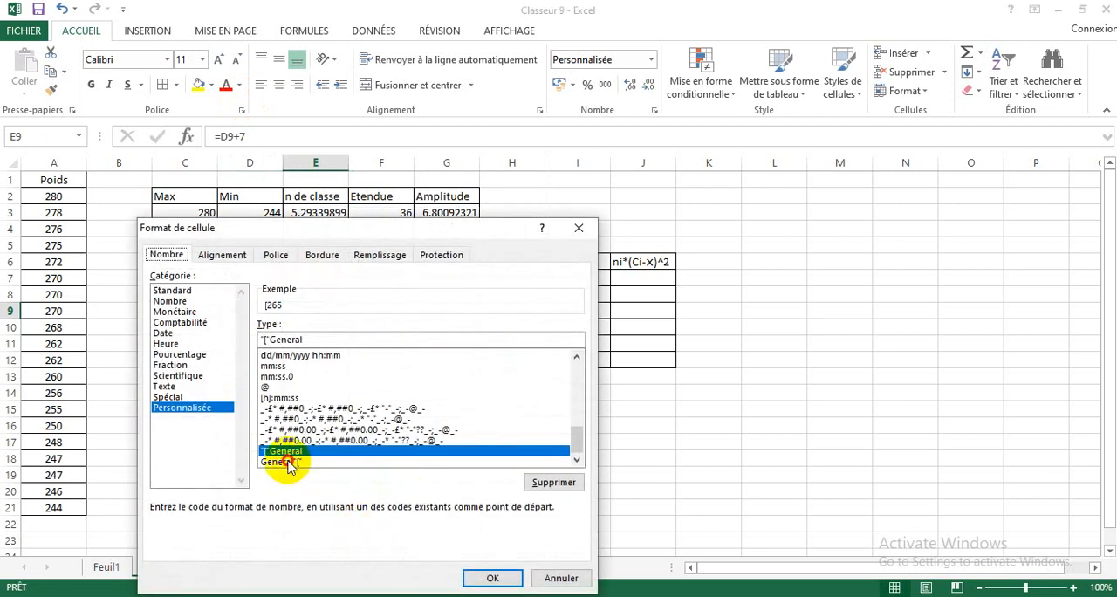
pyautogui.click(287, 462)
pyautogui.click(492, 578)
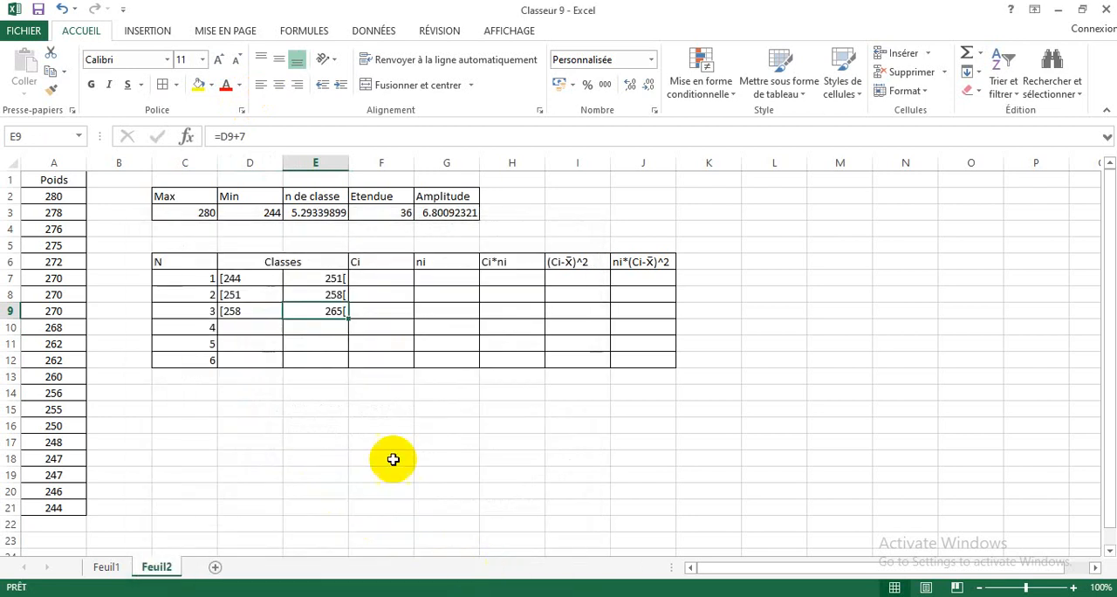
# Step: Set the lower limit of the fourth class in D10 to the third class's upper limit with =E9
pyautogui.click(254, 326)
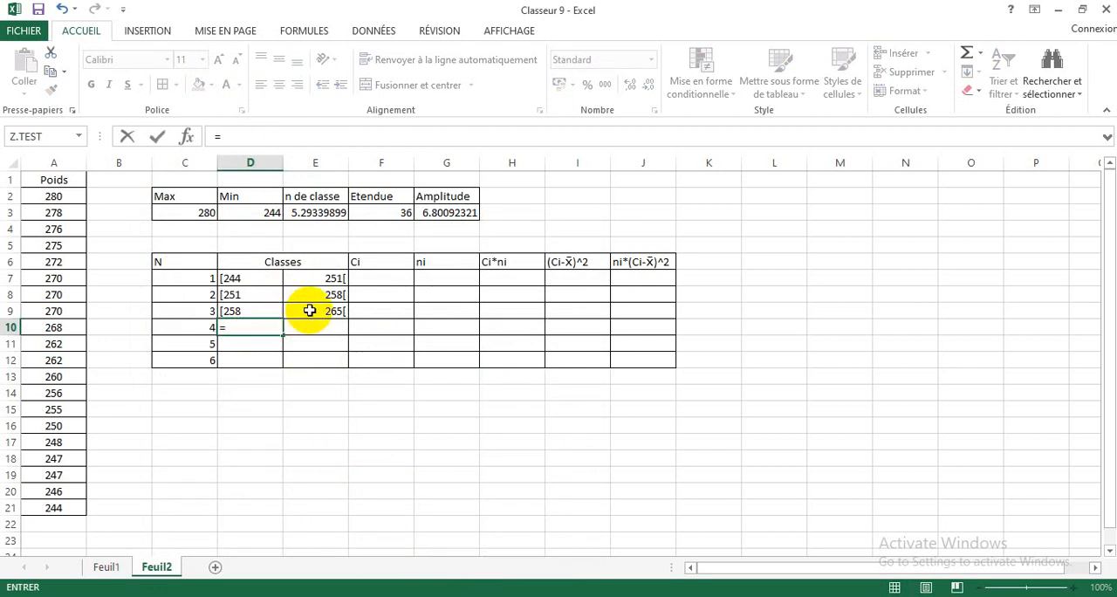
pyautogui.click(310, 310)
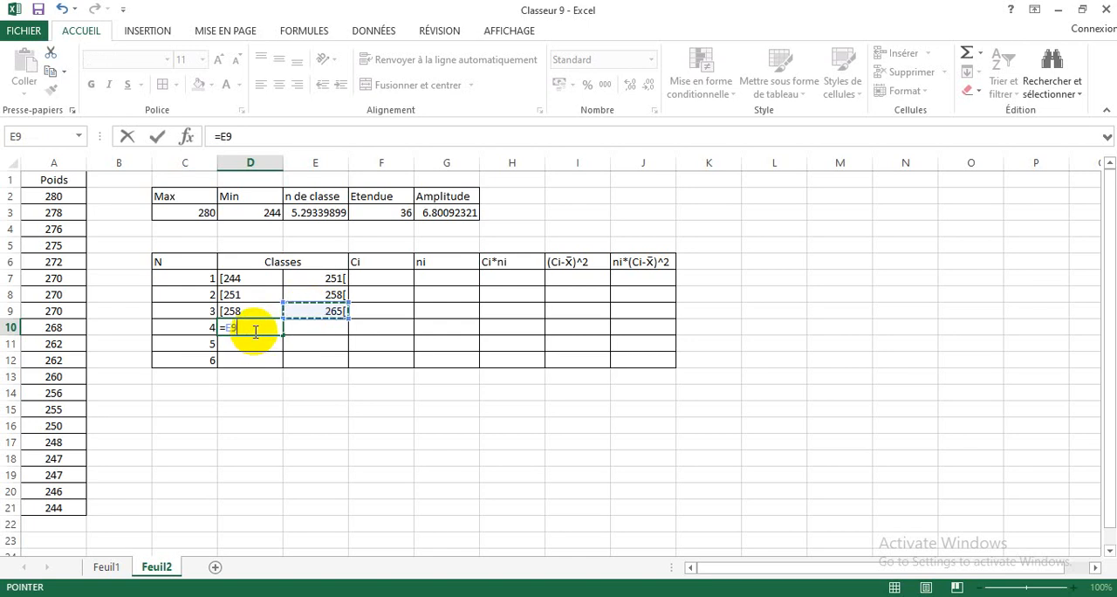
pyautogui.press('Return')
# Step: Apply the custom number format "["General to D10 and left-align the cell
pyautogui.click(252, 326)
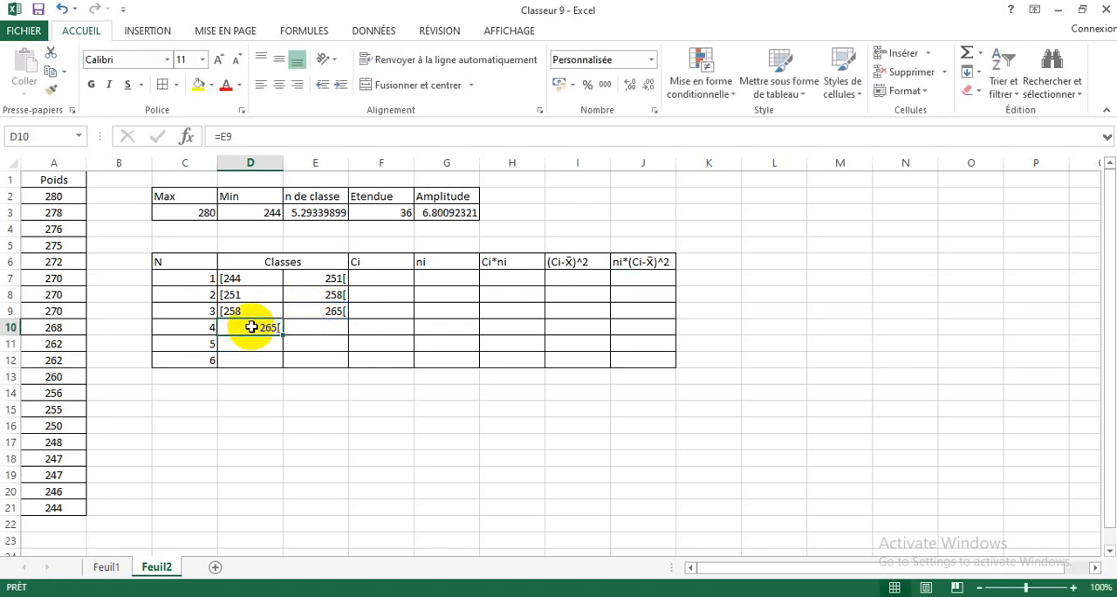
pyautogui.rightClick(252, 327)
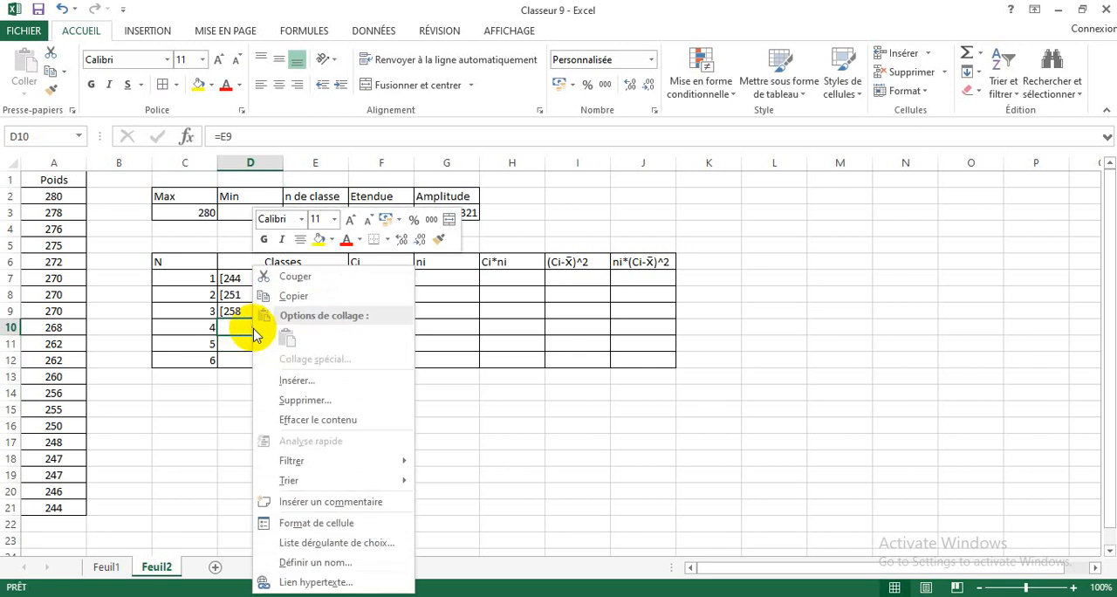
pyautogui.click(302, 525)
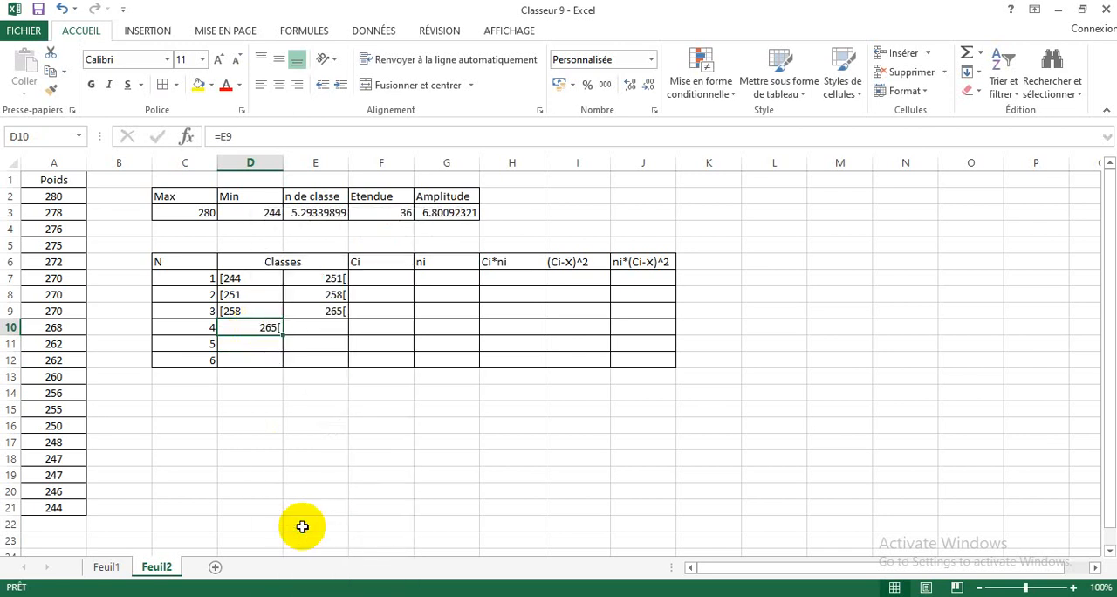
pyautogui.click(220, 451)
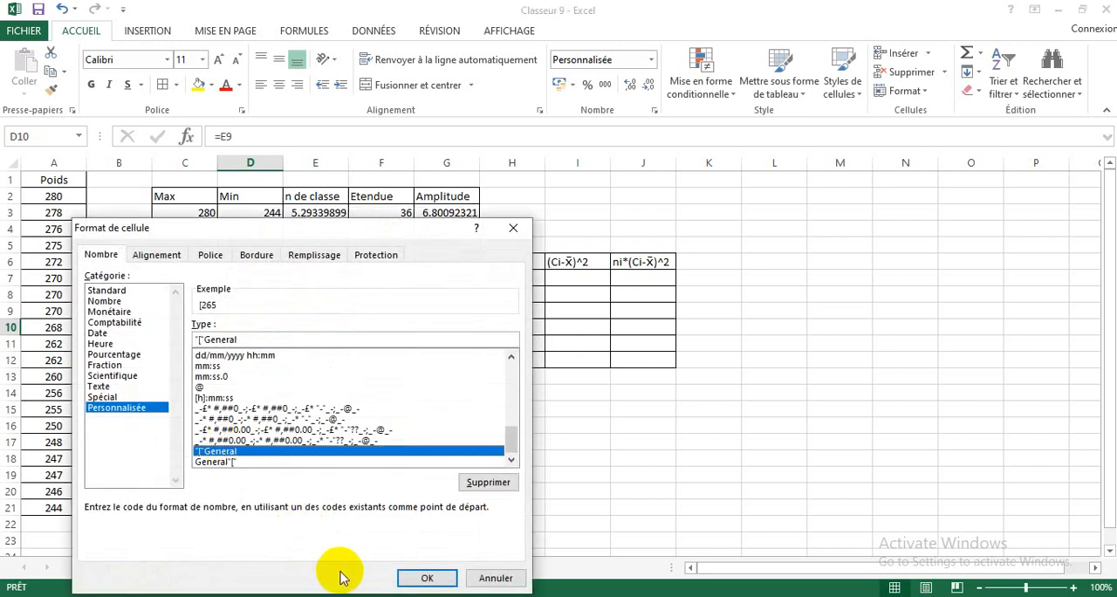
pyautogui.click(426, 578)
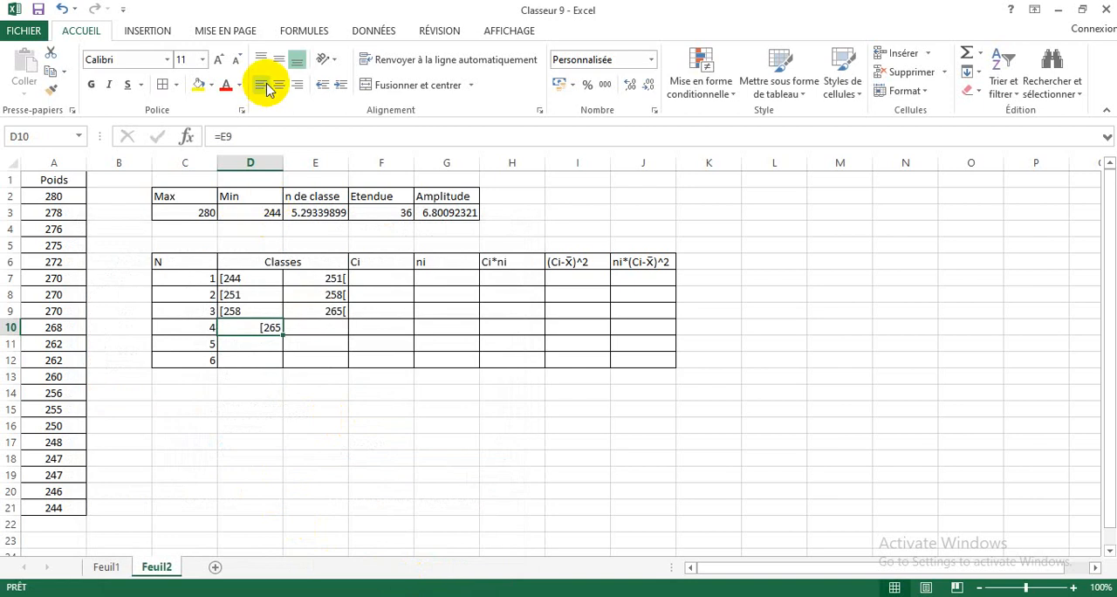
pyautogui.click(263, 85)
# Step: Calculate the upper limit of the fourth class in E10 with the formula =D10+7
pyautogui.click(331, 326)
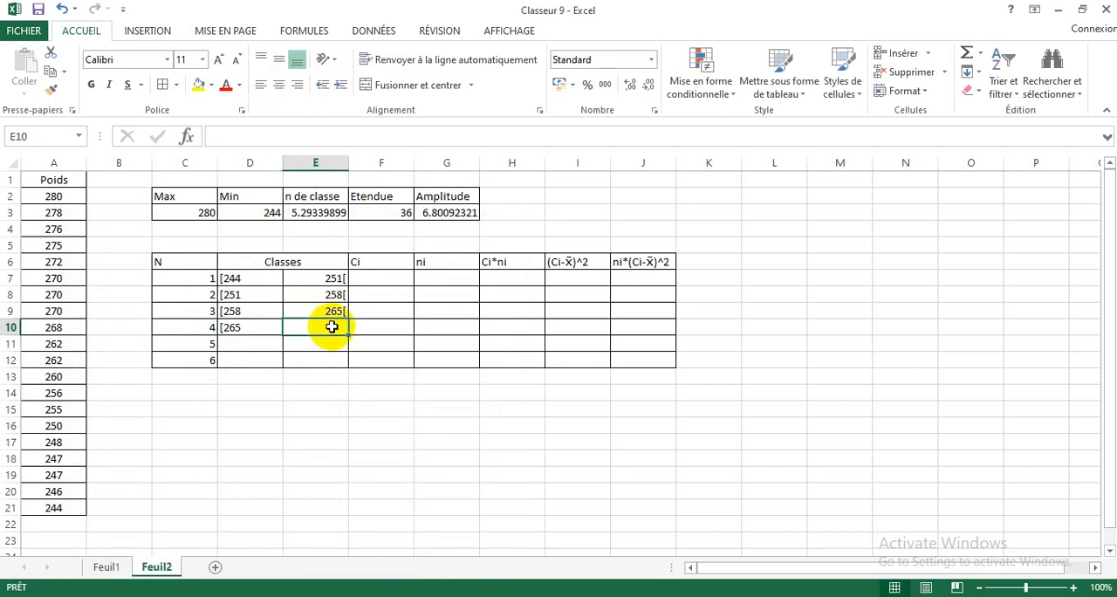
pyautogui.write('=')
pyautogui.click(242, 326)
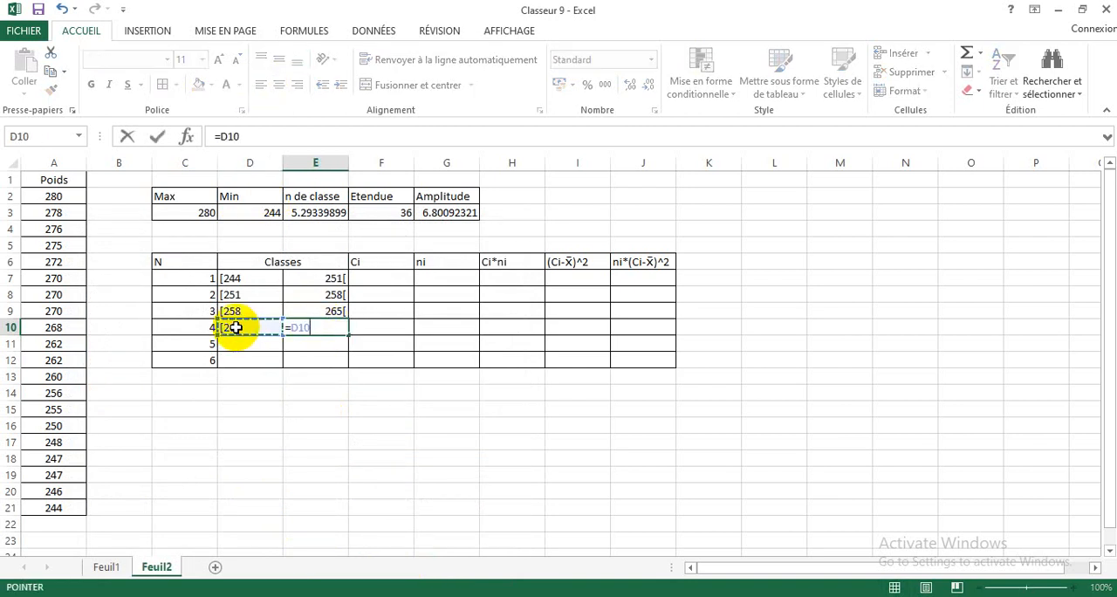
pyautogui.write('+7')
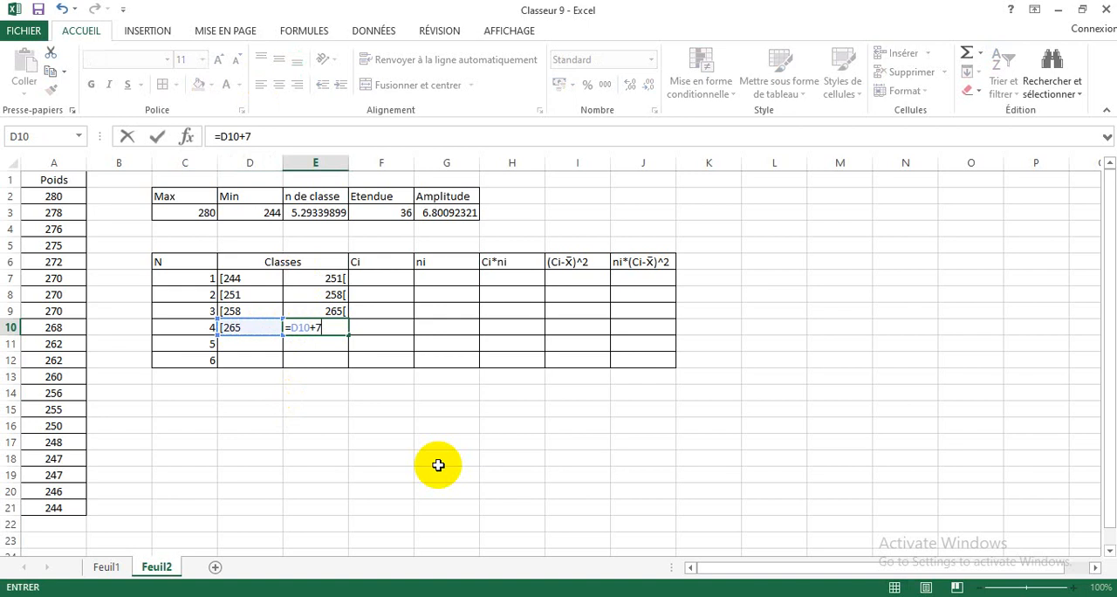
pyautogui.press('Return')
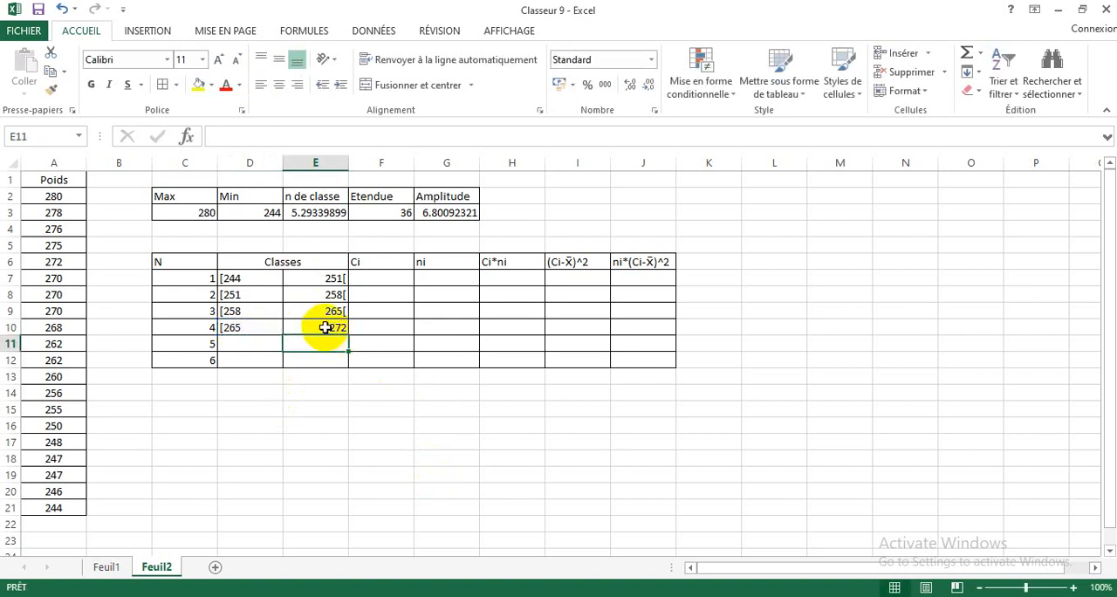
# Step: Apply the custom number format General"[" to E10, the fourth class's upper limit
pyautogui.click(325, 326)
pyautogui.rightClick(325, 326)
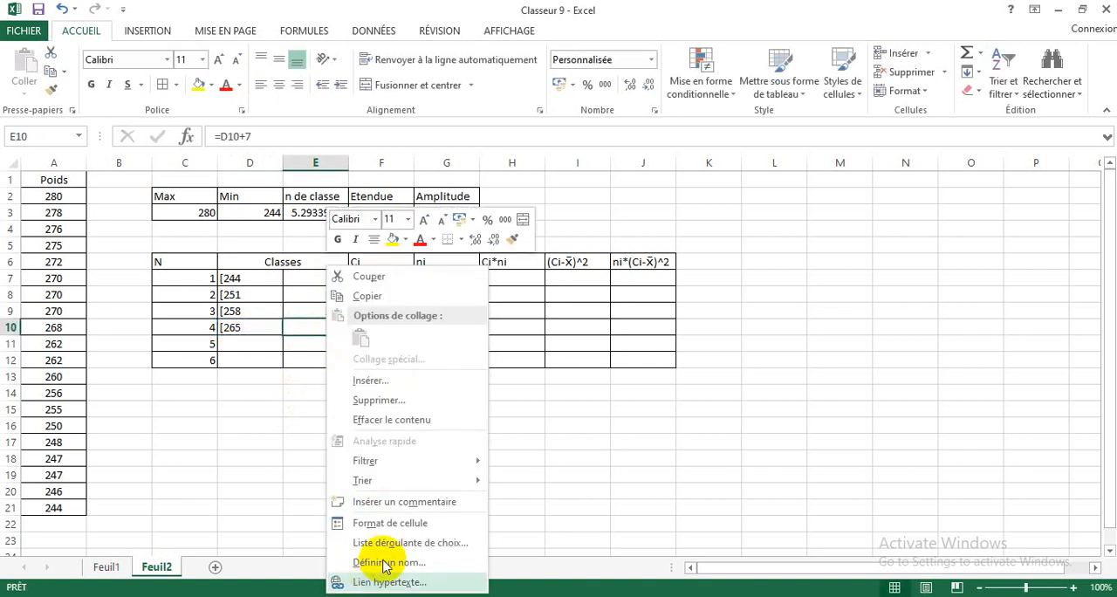
pyautogui.click(407, 521)
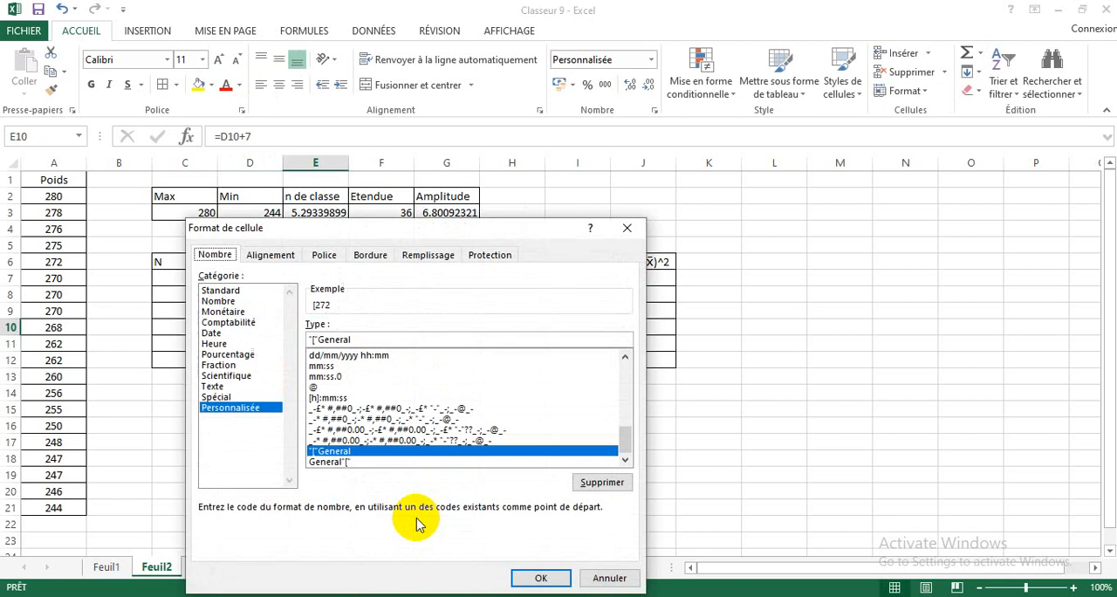
pyautogui.click(339, 462)
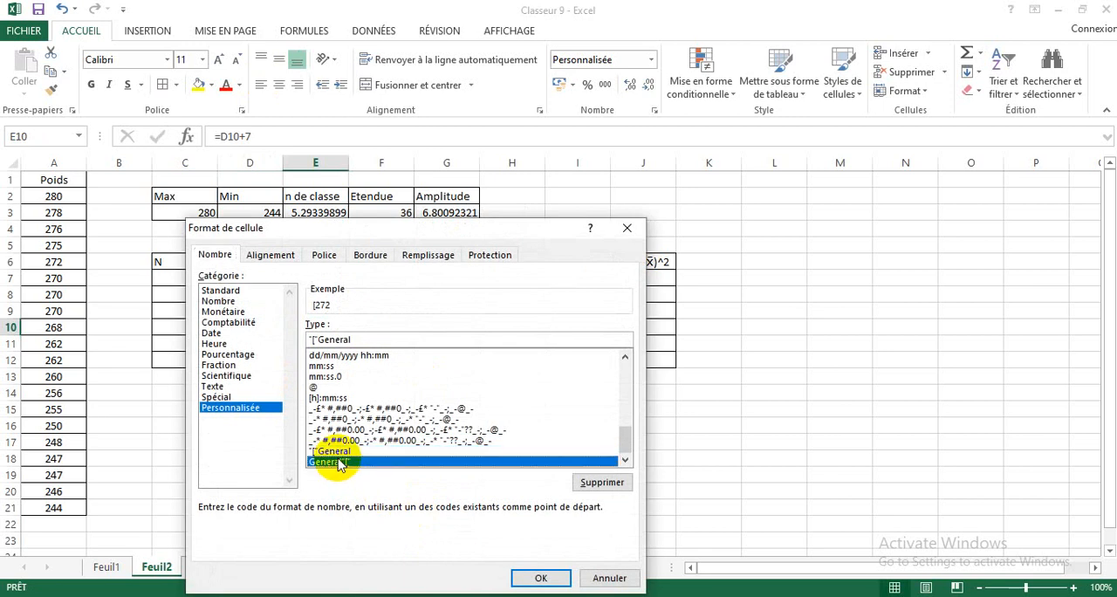
pyautogui.click(540, 578)
# Step: Set the lower limit of the fifth class in D11 to the fourth class's upper limit with =E10
pyautogui.click(240, 341)
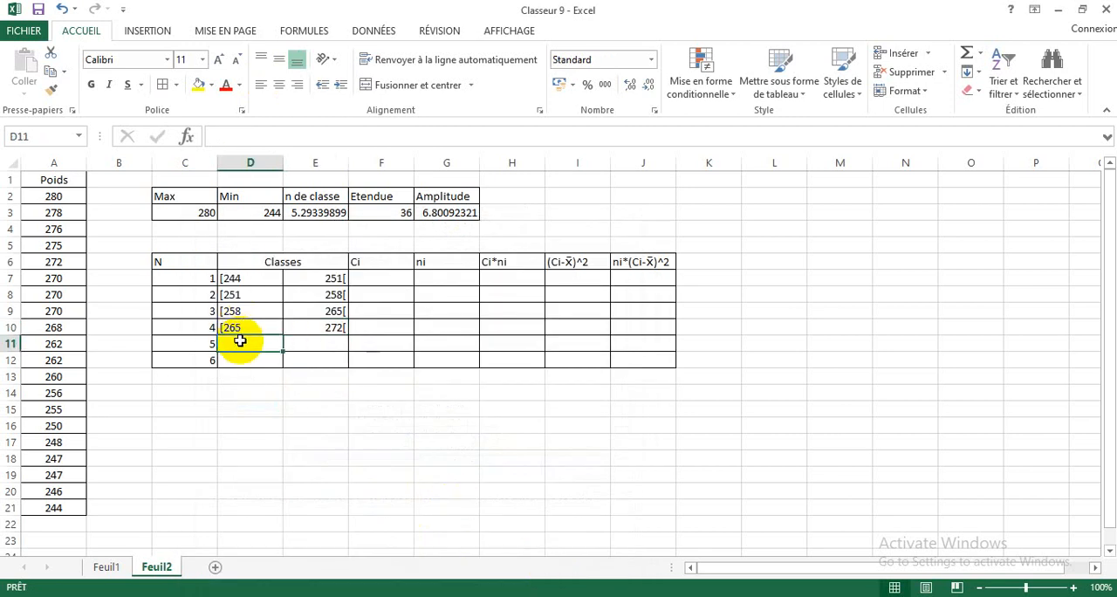
pyautogui.write('=')
pyautogui.click(316, 325)
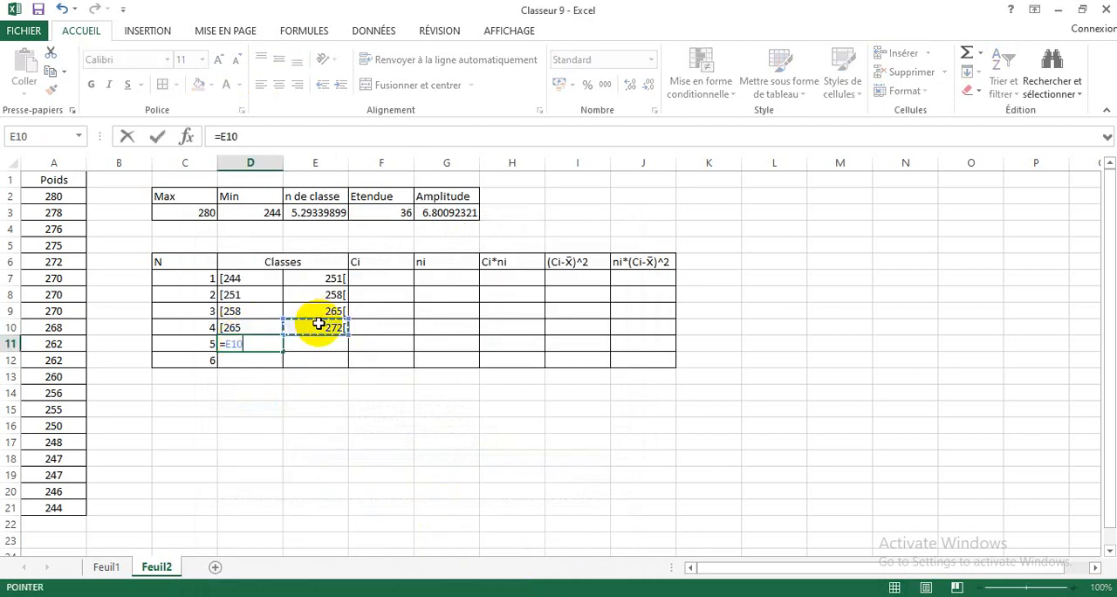
pyautogui.press('Return')
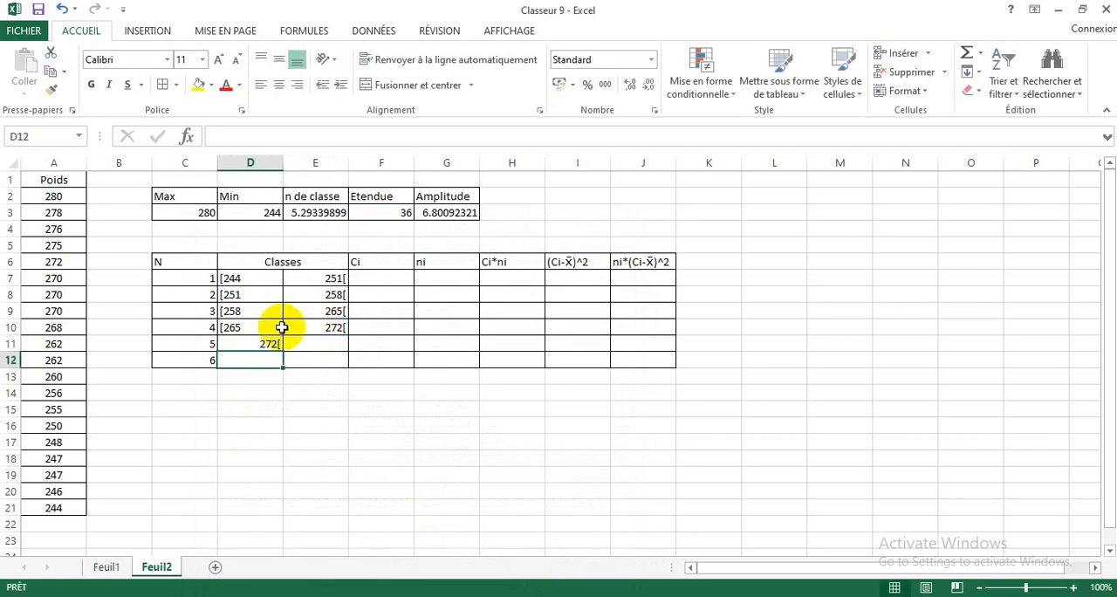
# Step: Apply the custom number format "["General to D11, the fifth class's lower limit, and left-align the cell
pyautogui.click(257, 341)
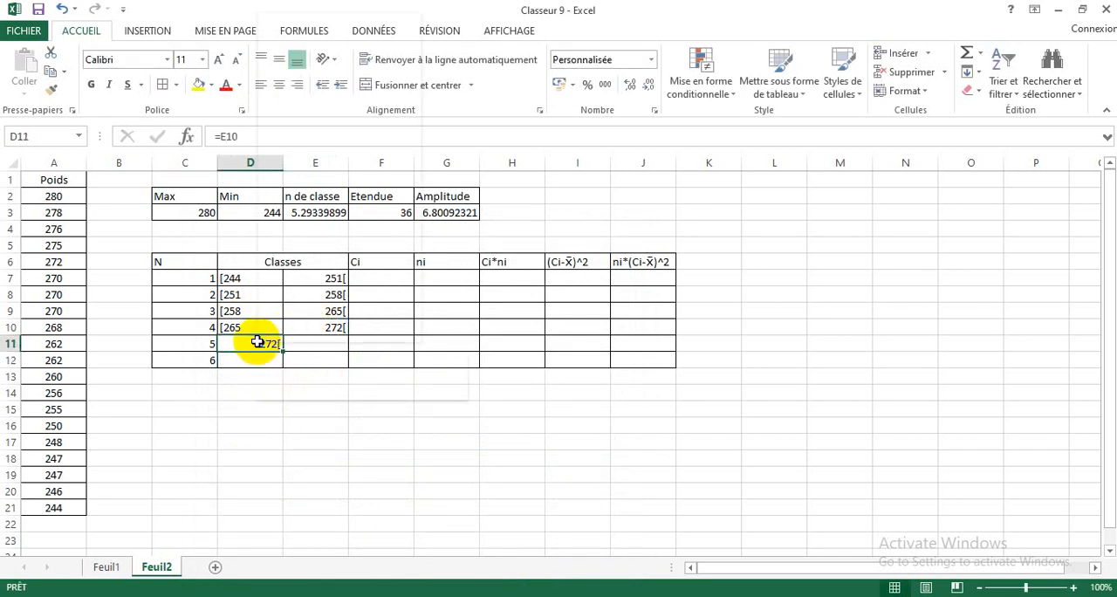
pyautogui.rightClick(258, 341)
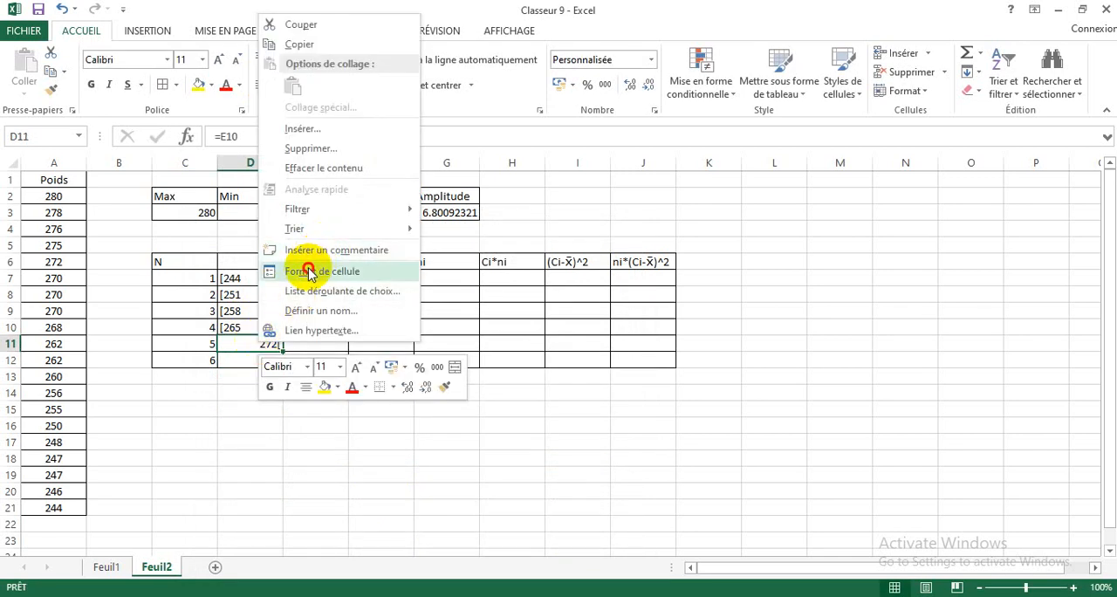
pyautogui.click(315, 271)
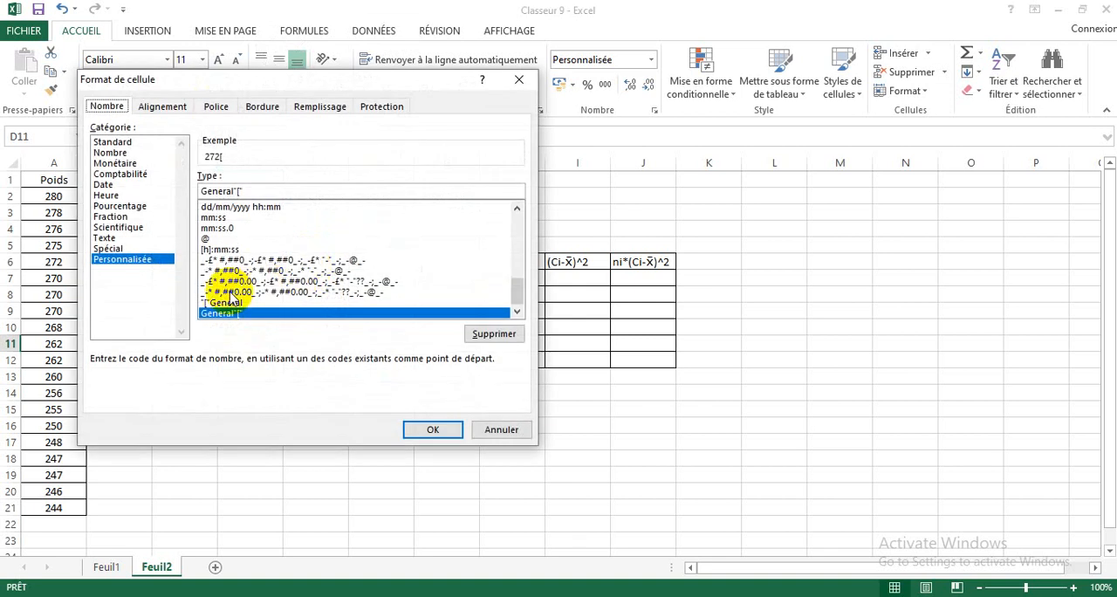
pyautogui.click(227, 303)
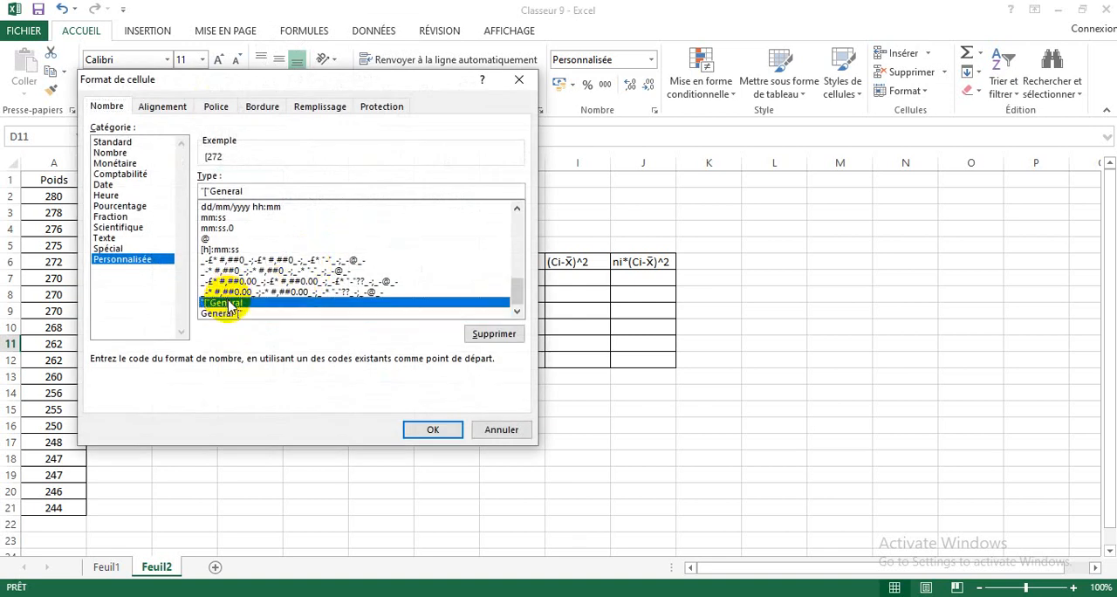
pyautogui.click(426, 429)
pyautogui.click(261, 84)
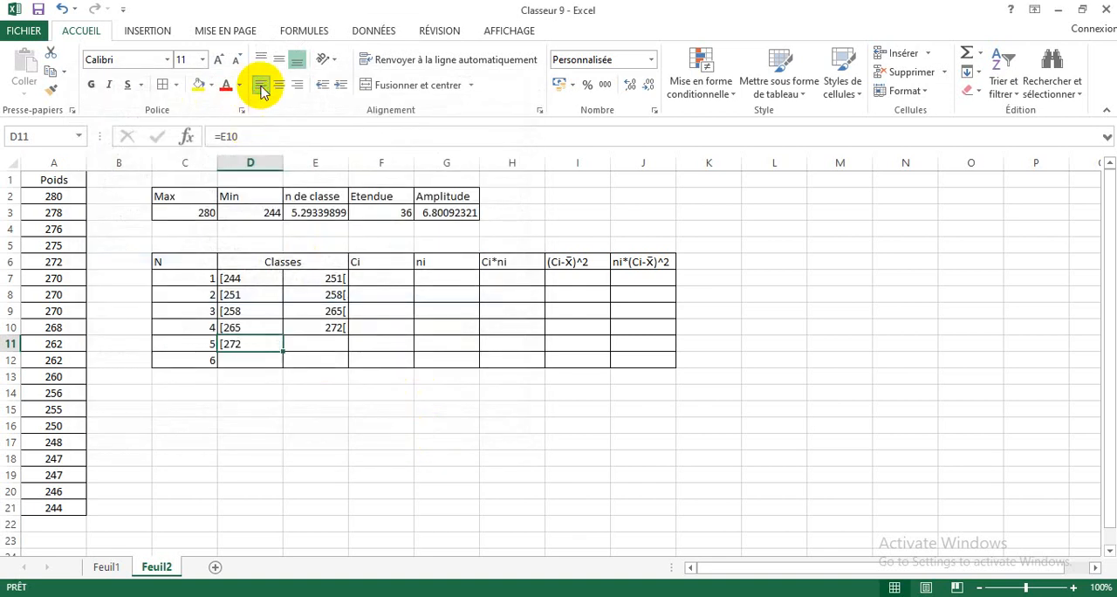
# Step: Calculate the upper limit of the fifth class in E11 with the formula =D11+7
pyautogui.click(323, 344)
pyautogui.write('=')
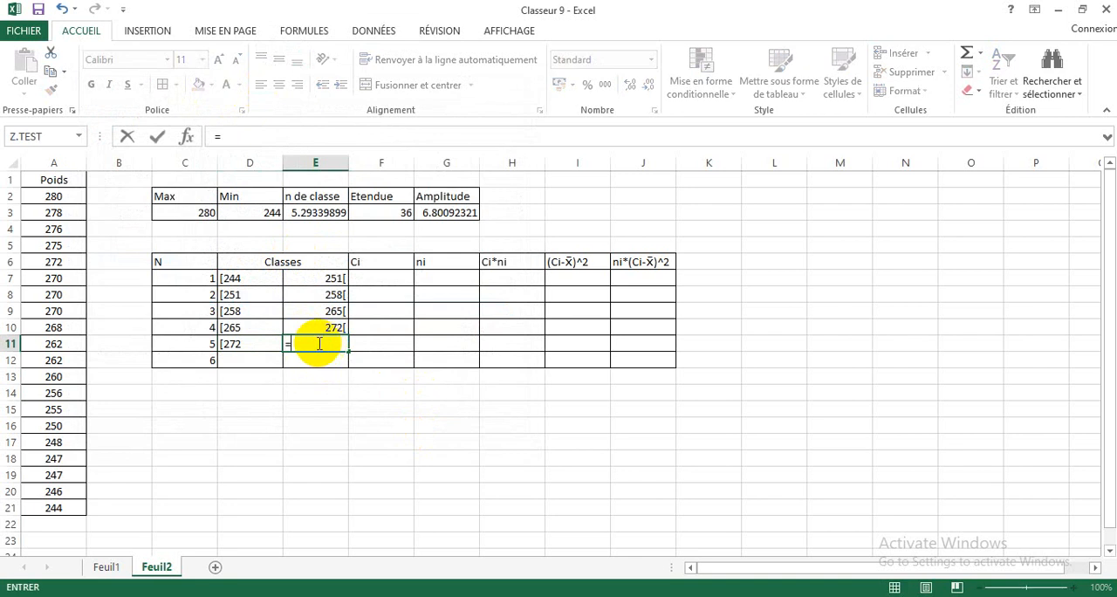
pyautogui.click(256, 347)
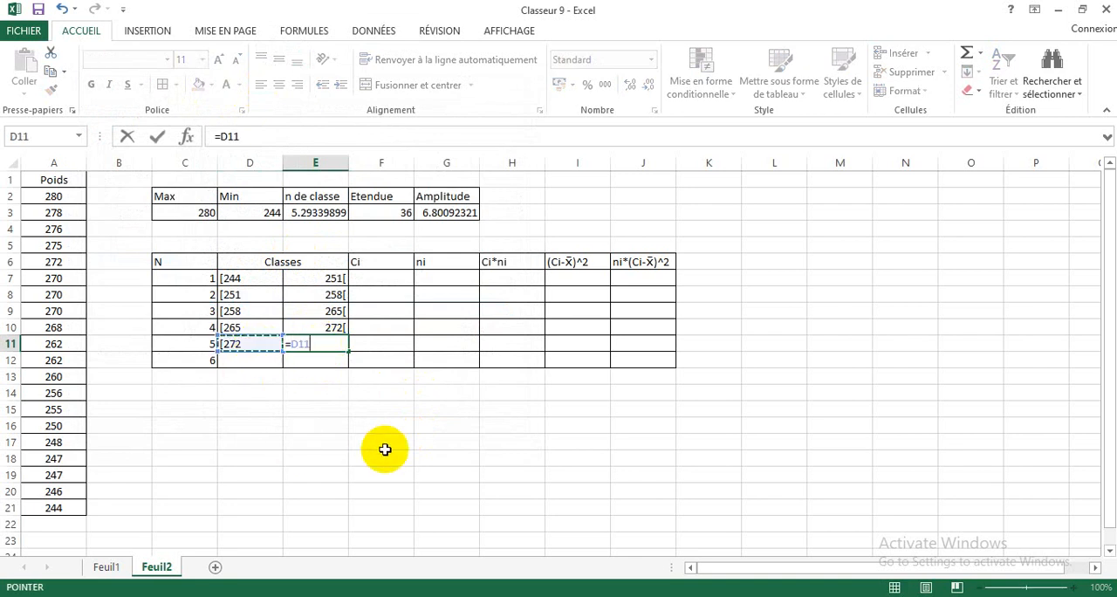
pyautogui.write('+7')
pyautogui.press('Return')
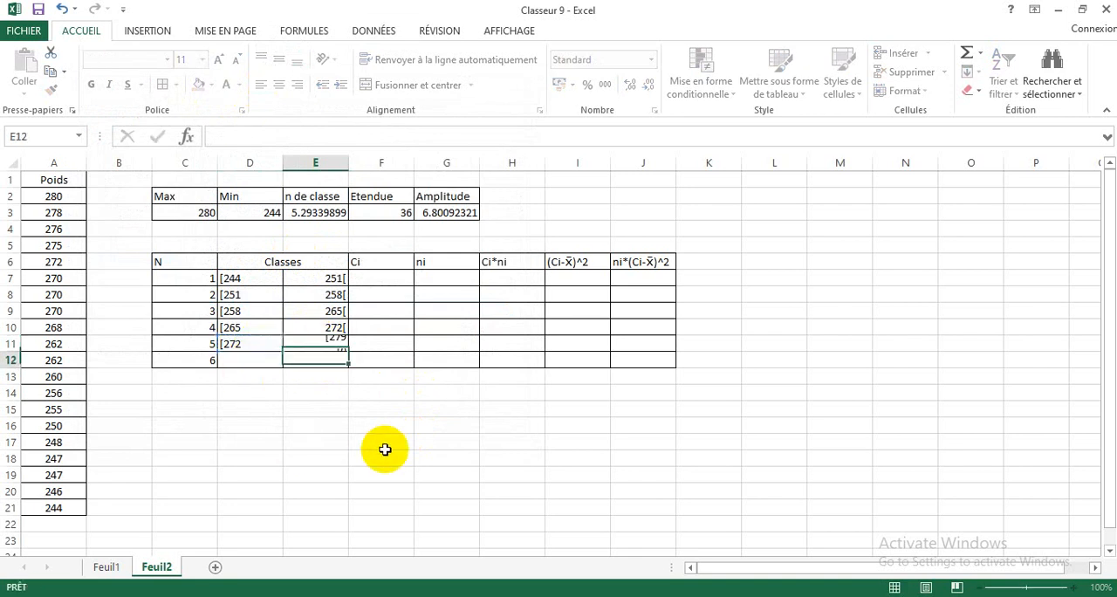
# Step: Apply the custom number format General"[" to E11, the fifth class's upper limit
pyautogui.click(322, 345)
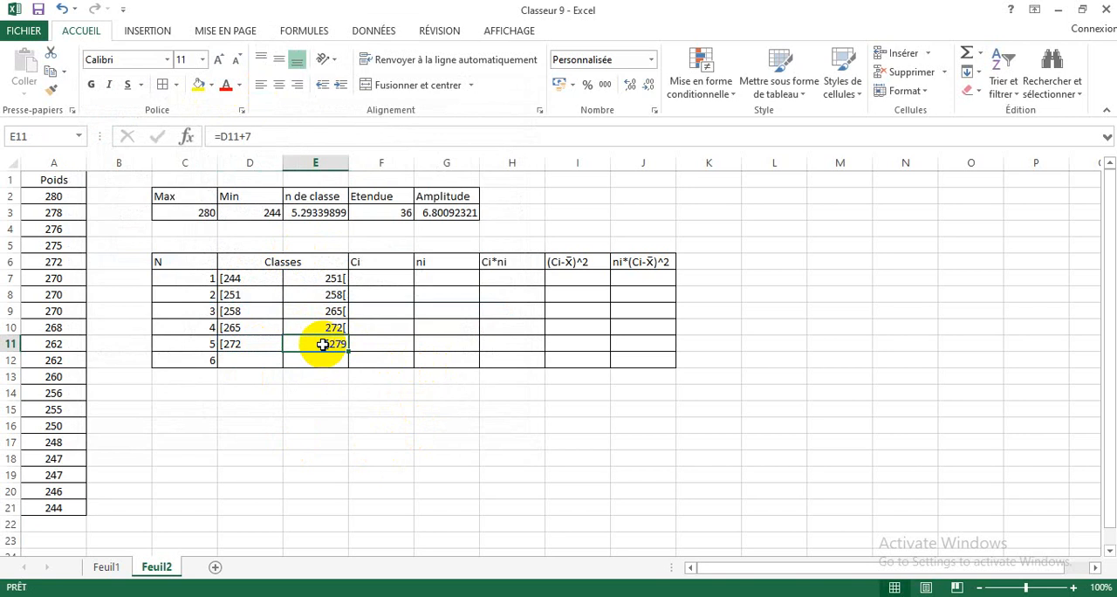
pyautogui.rightClick(322, 346)
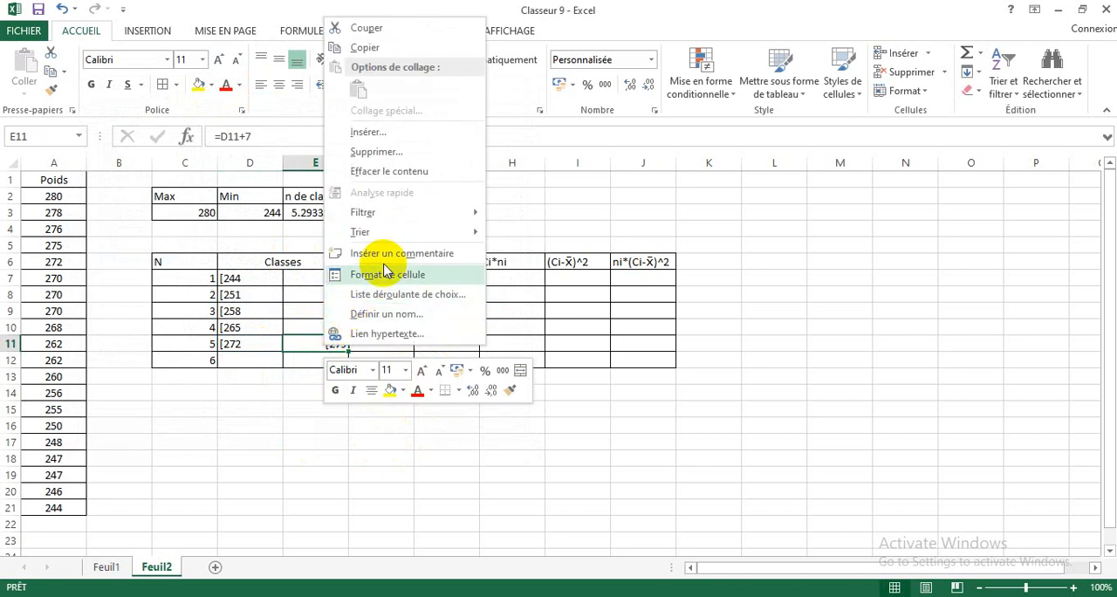
pyautogui.click(385, 274)
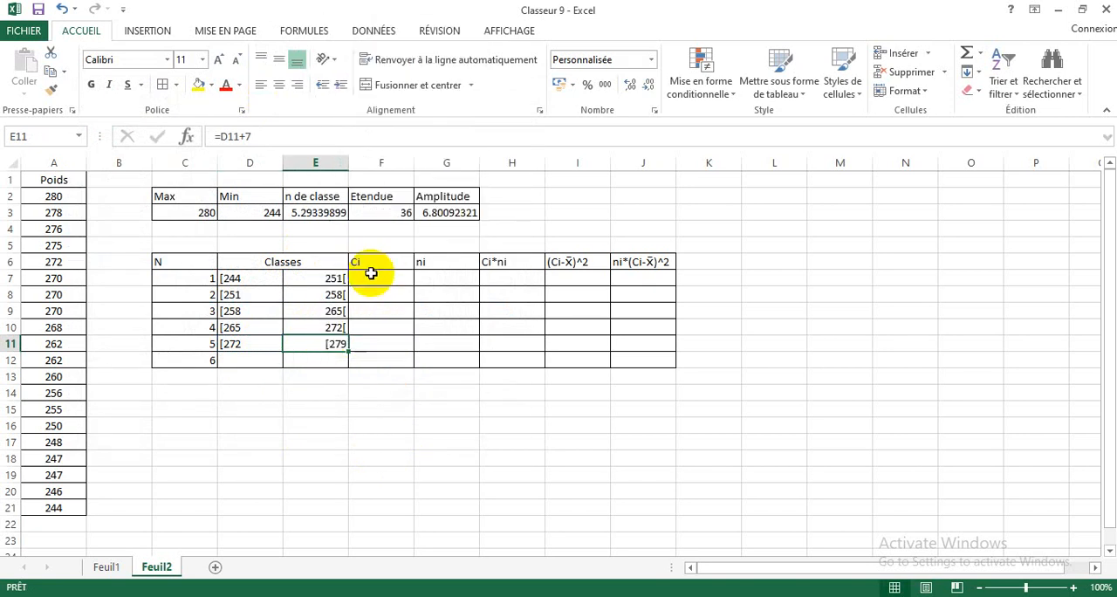
pyautogui.click(284, 319)
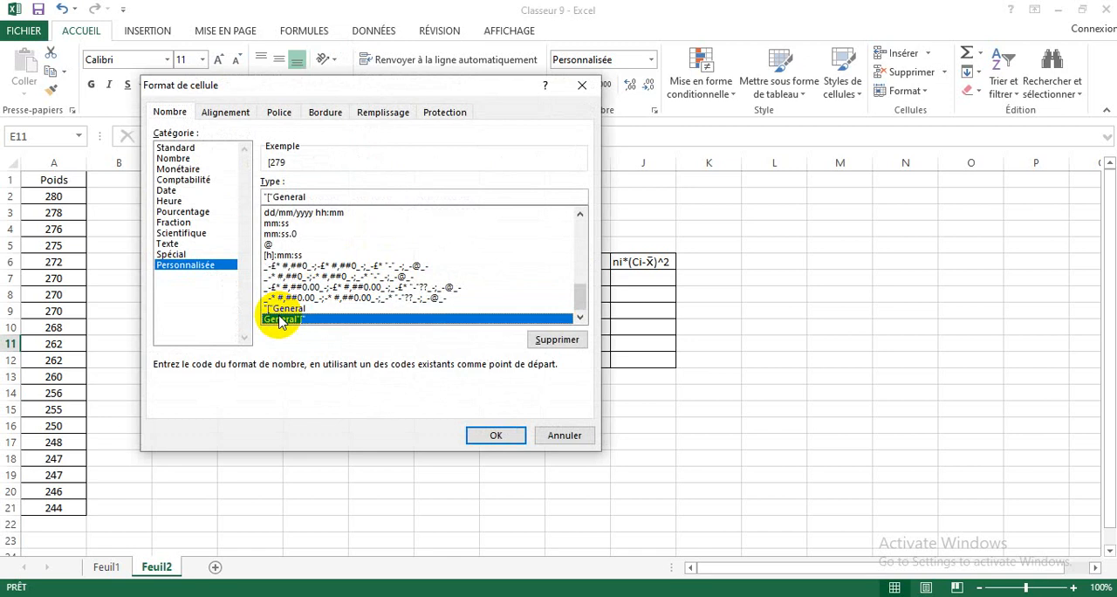
pyautogui.click(478, 437)
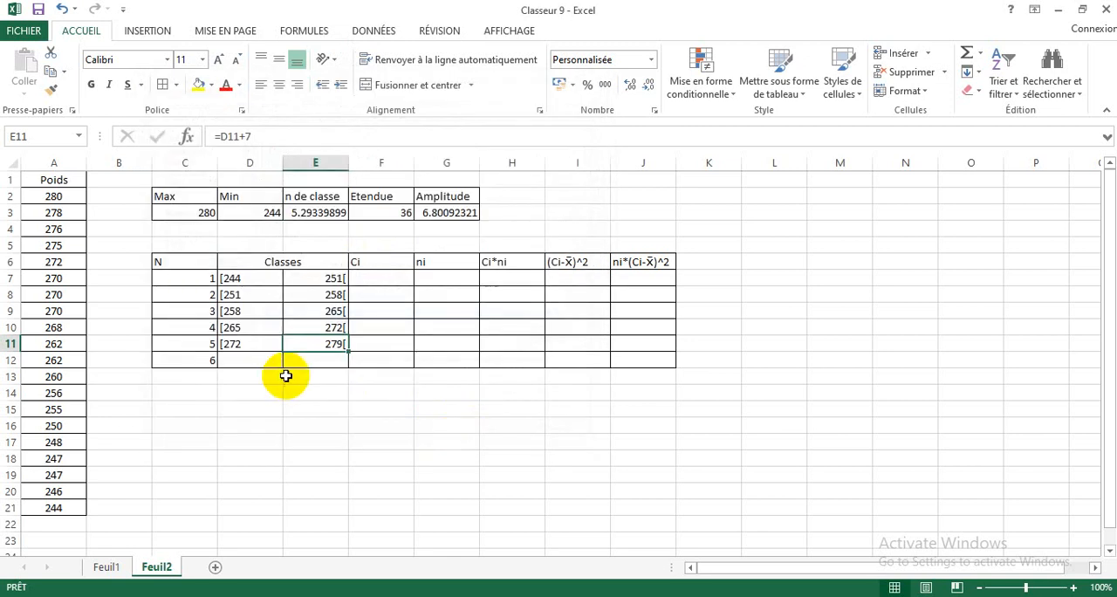
# Step: Set the lower limit of the sixth class in D12 to the fifth class's upper limit with =E11
pyautogui.click(238, 361)
pyautogui.write('=')
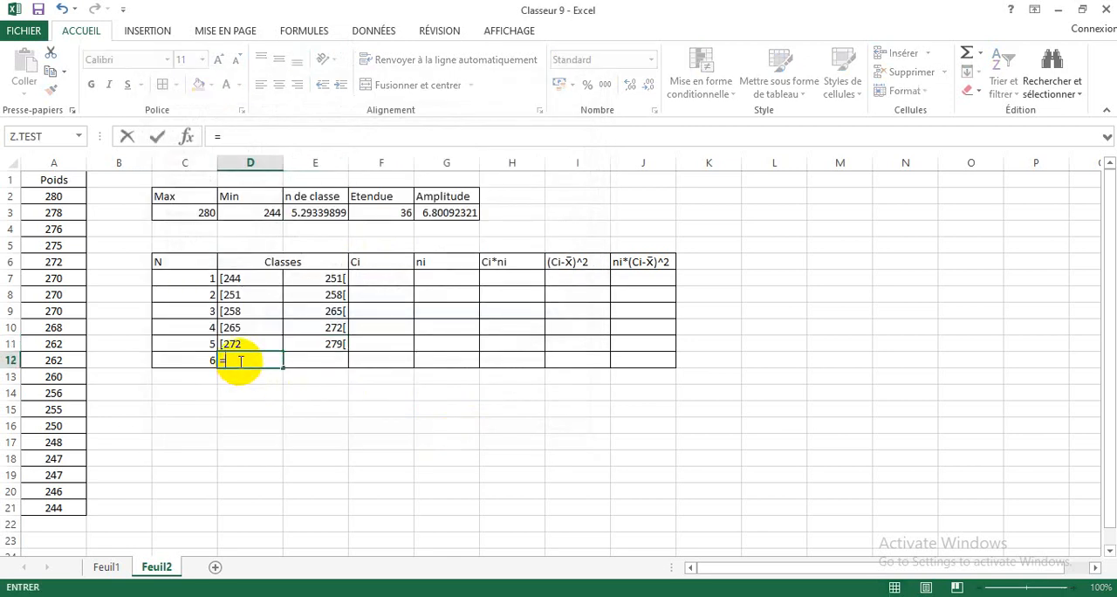
pyautogui.click(308, 341)
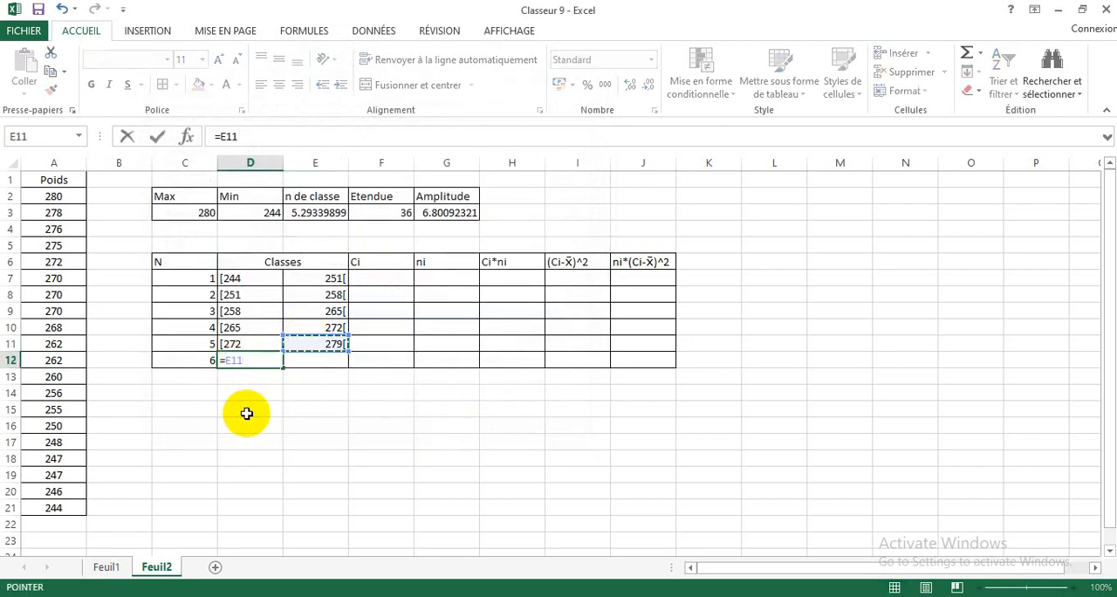
pyautogui.press('Return')
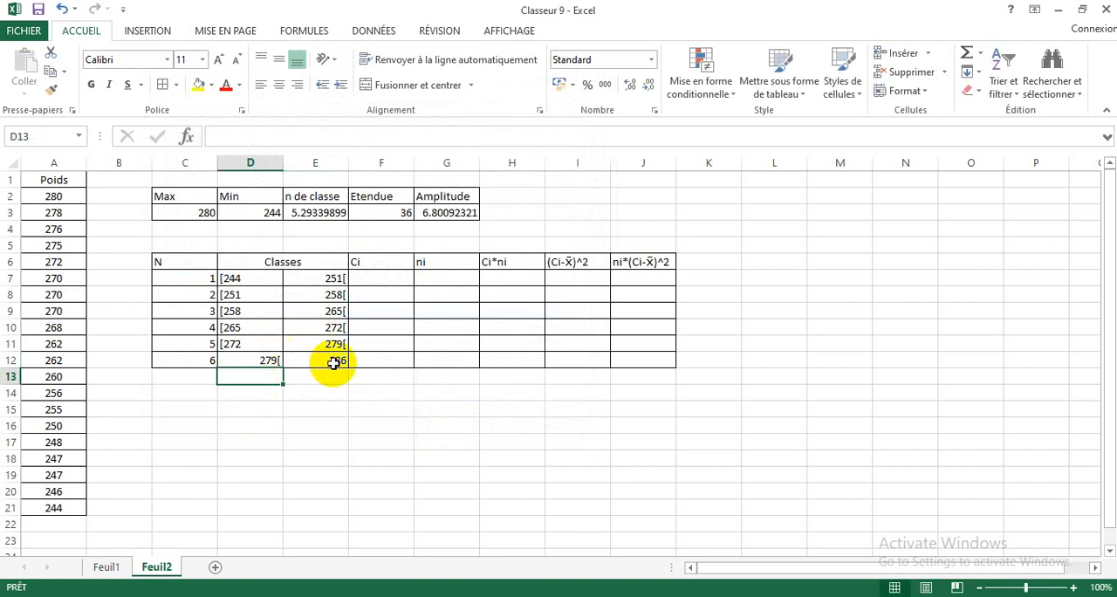
# Step: Apply the custom number format "["General to D12, the sixth class's lower limit, and left-align the cell
pyautogui.click(244, 358)
pyautogui.rightClick(245, 358)
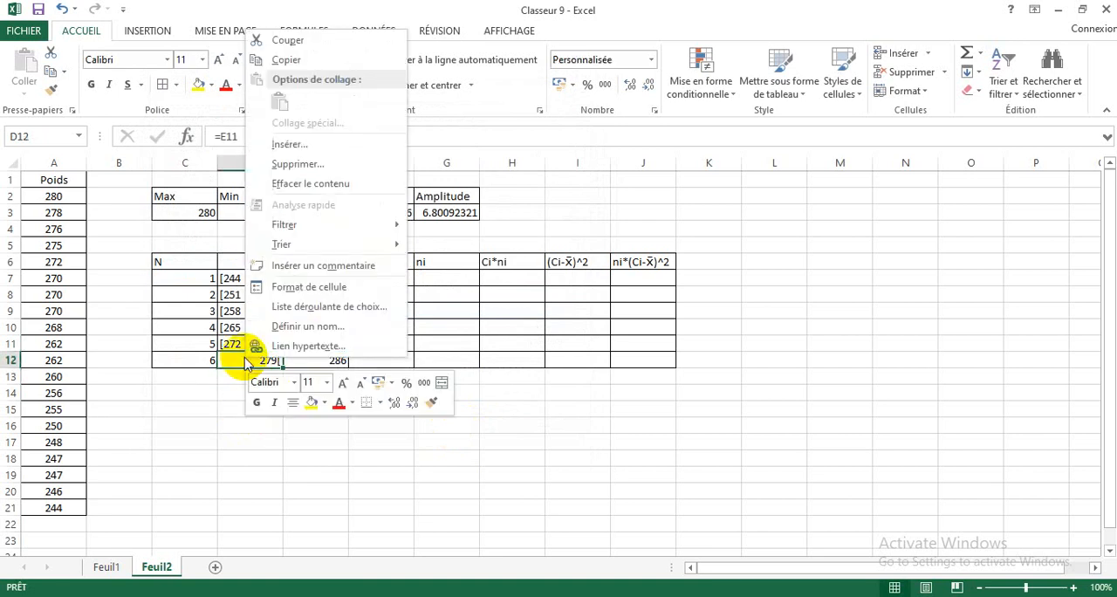
pyautogui.click(294, 289)
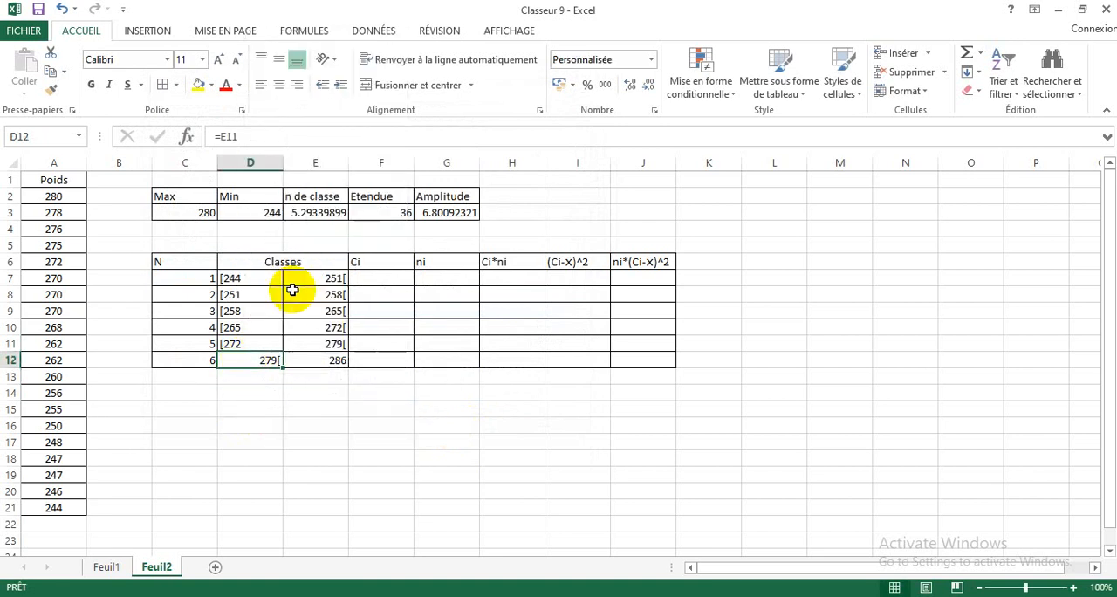
pyautogui.click(219, 325)
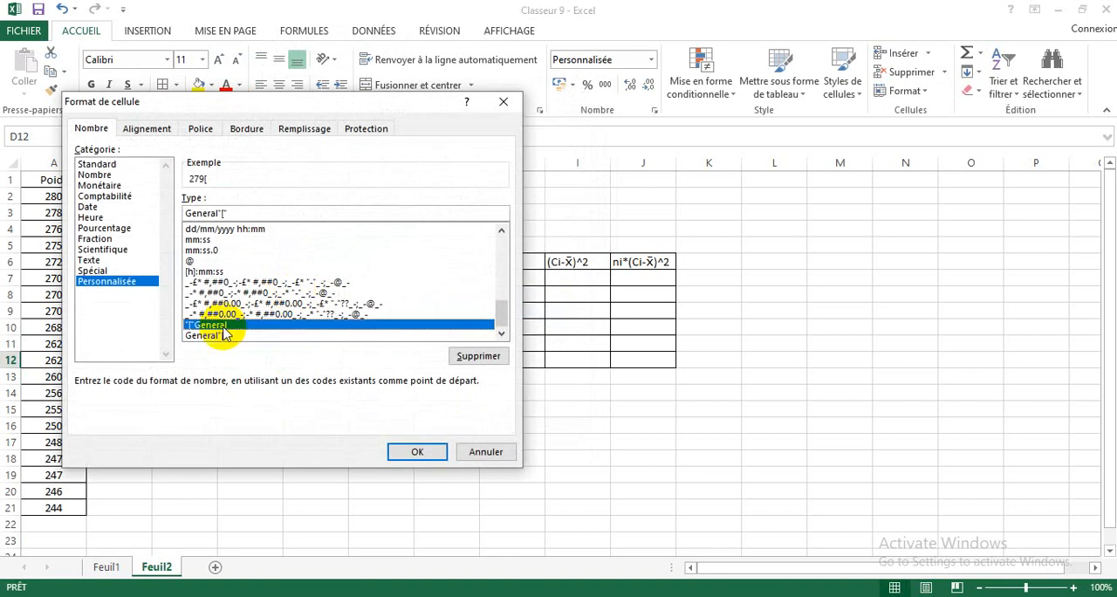
pyautogui.click(416, 452)
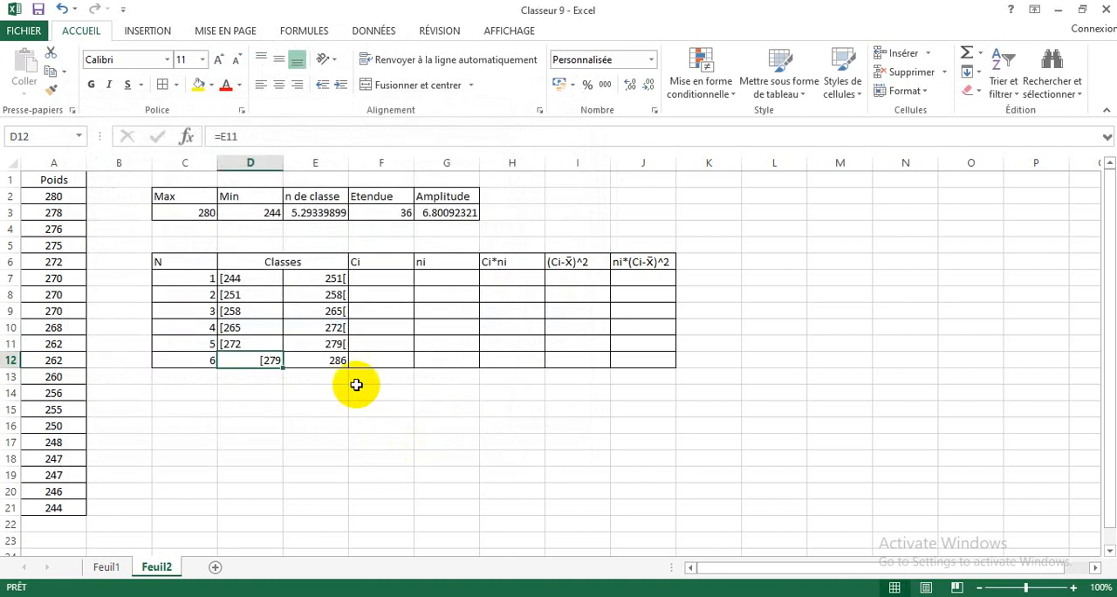
pyautogui.click(261, 85)
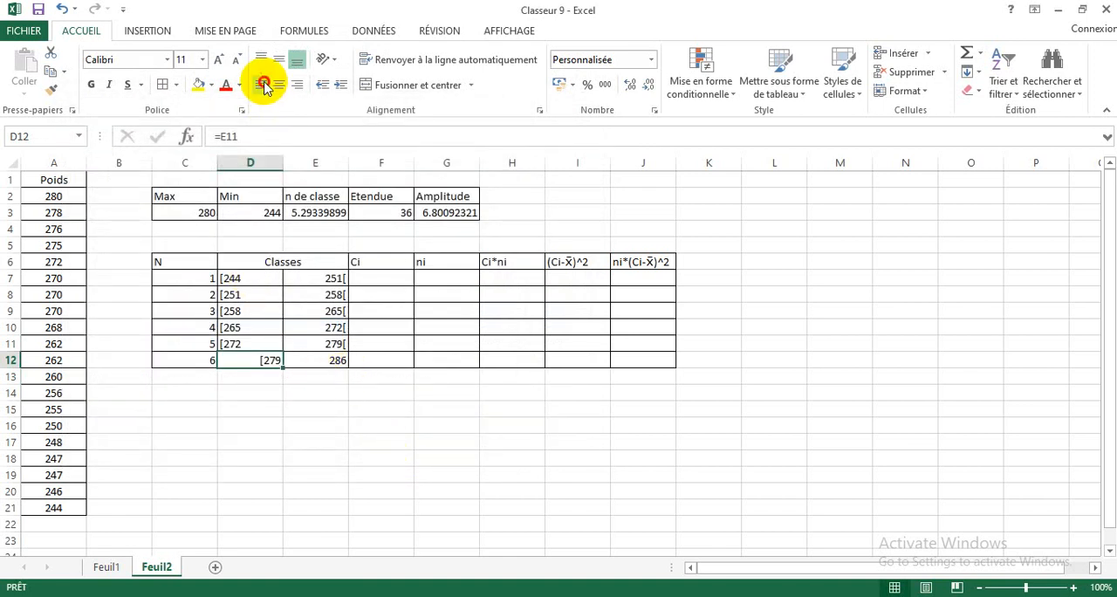
# Step: Apply the custom number format General"[" to E12, the sixth class's upper limit
pyautogui.click(336, 358)
pyautogui.rightClick(336, 358)
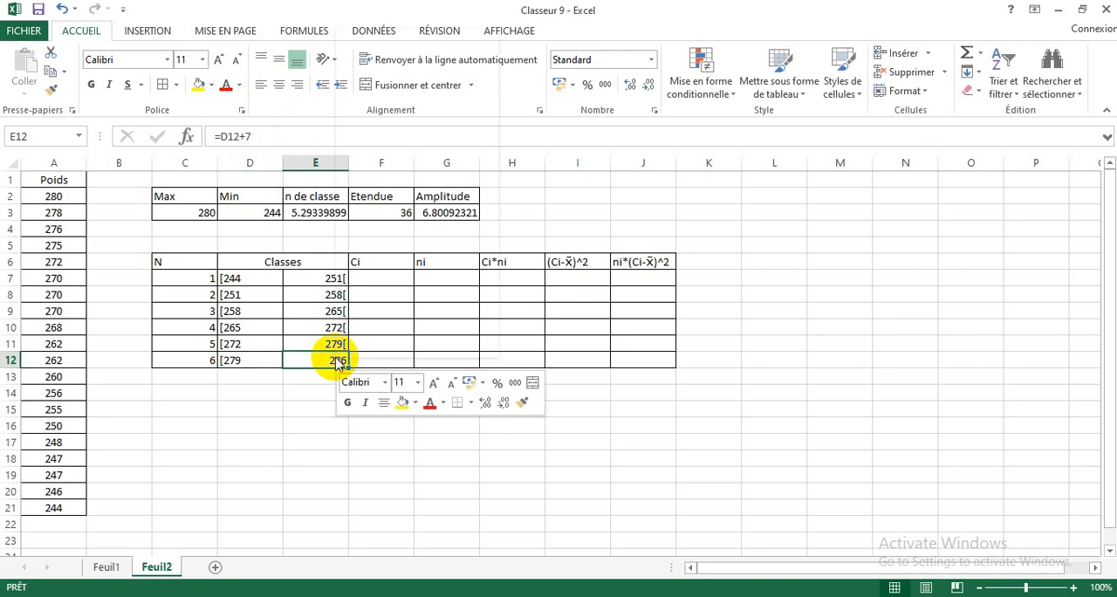
pyautogui.click(371, 289)
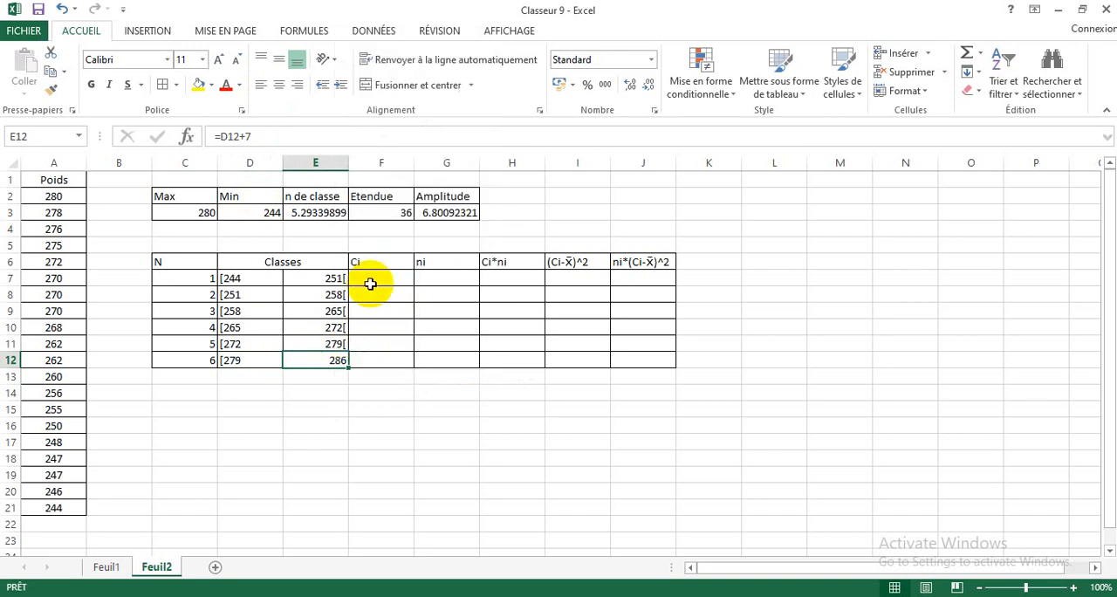
pyautogui.click(187, 276)
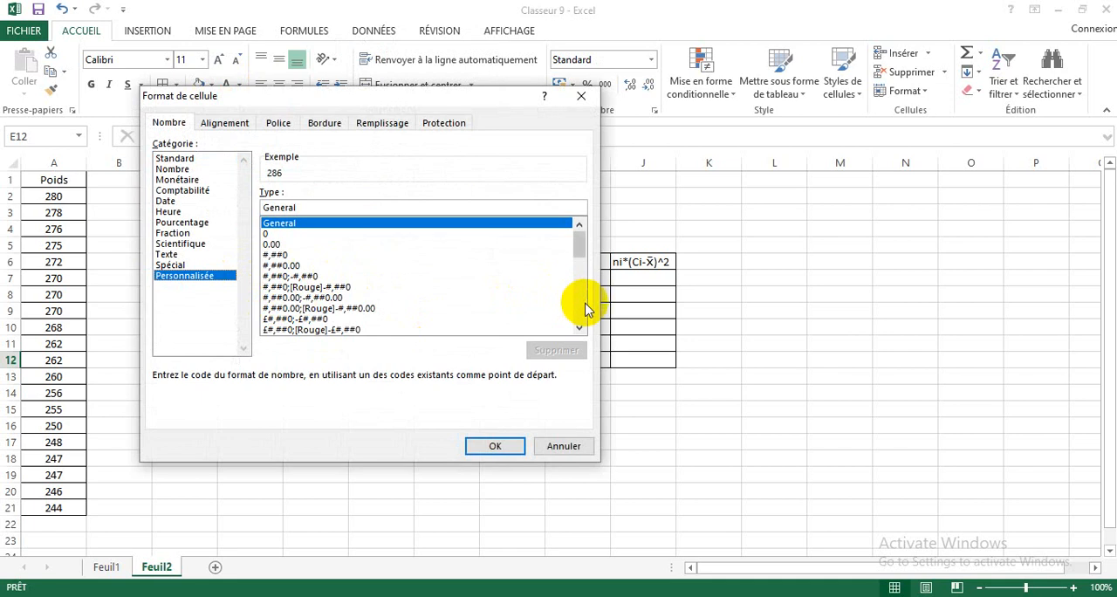
pyautogui.click(582, 308)
pyautogui.click(580, 325)
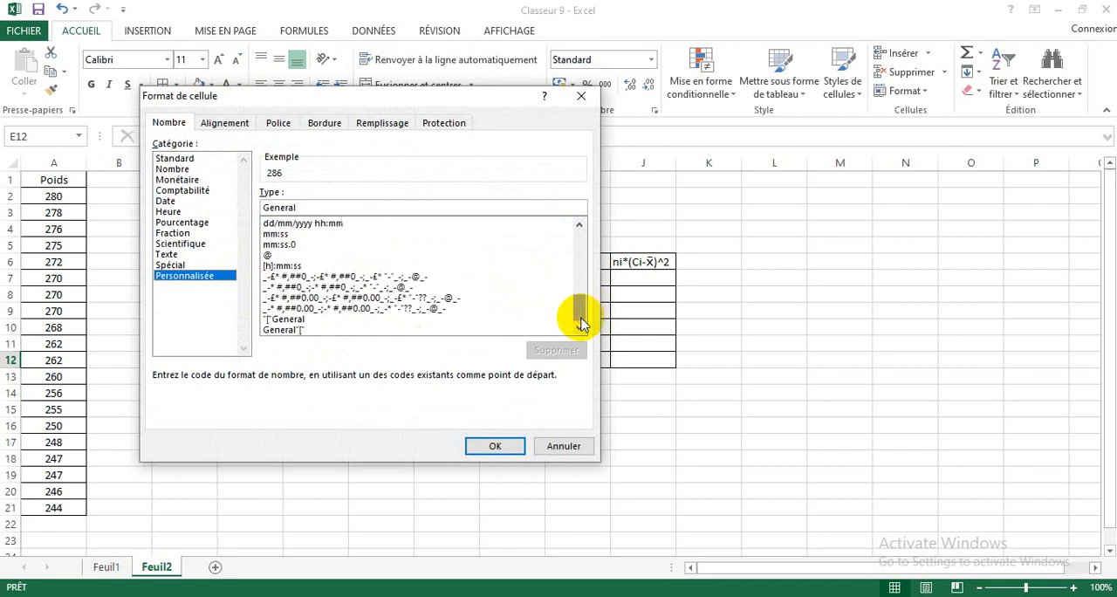
pyautogui.click(282, 331)
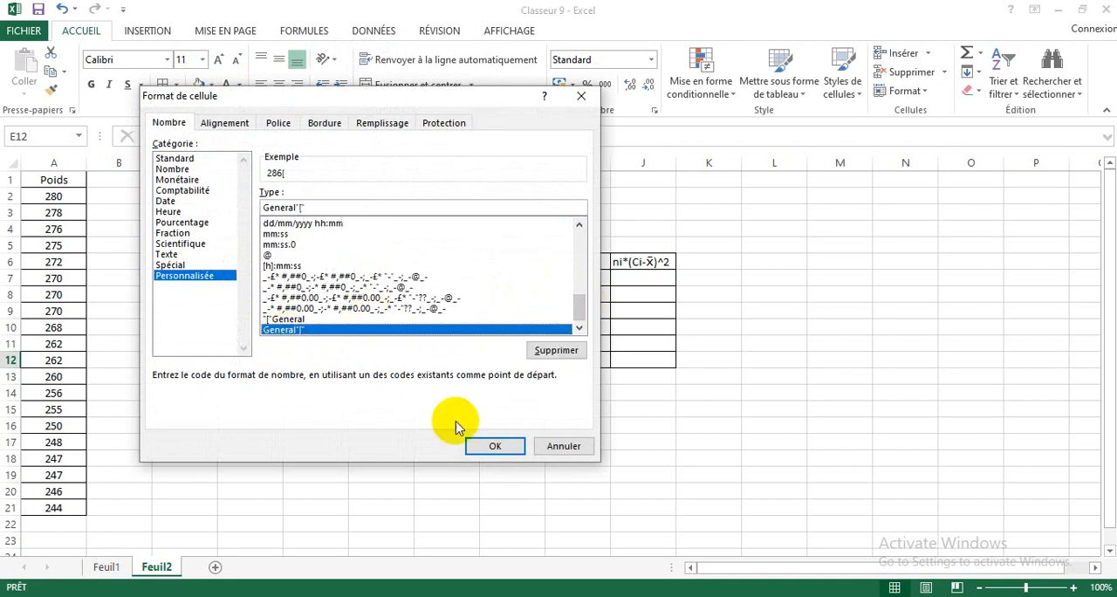
pyautogui.click(492, 446)
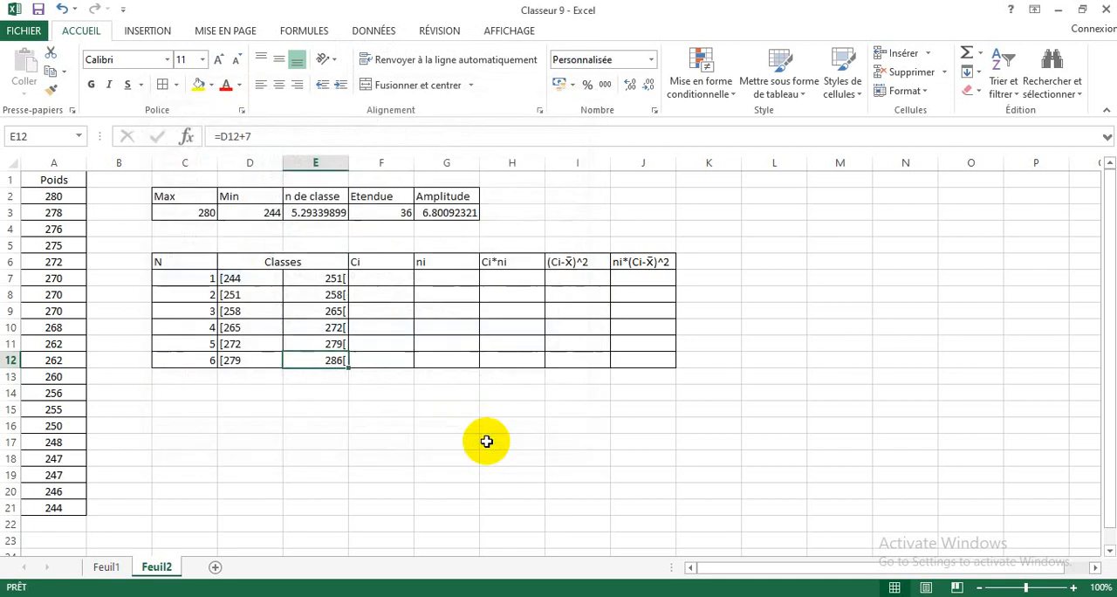
# Step: Calculate the first class's midpoint Ci in F7 with the formula =(D7+E7)/2 and select that cell
pyautogui.click(385, 277)
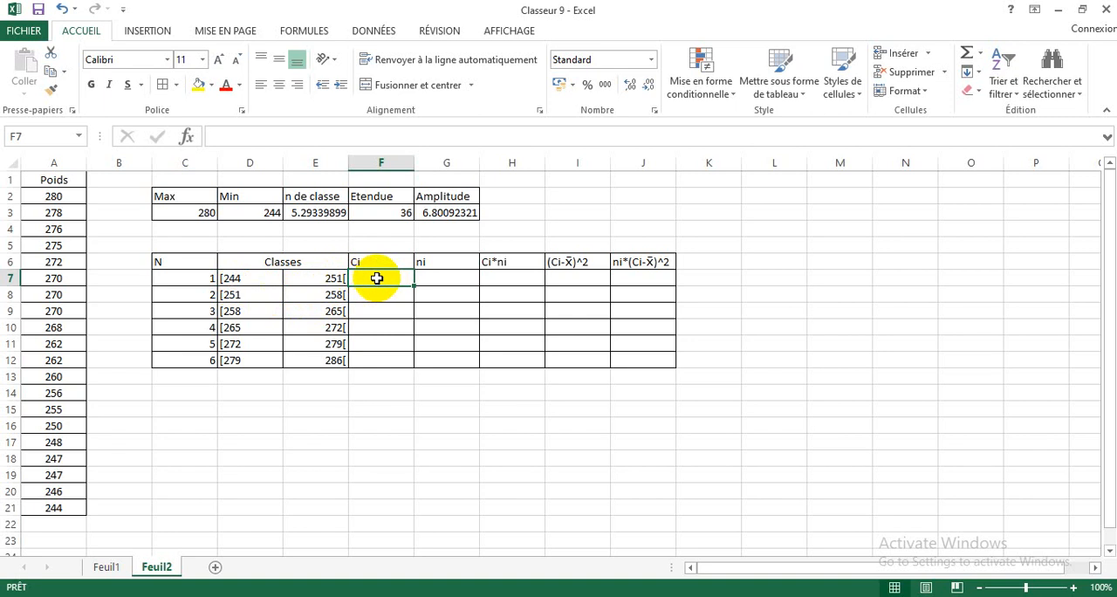
pyautogui.write('=(')
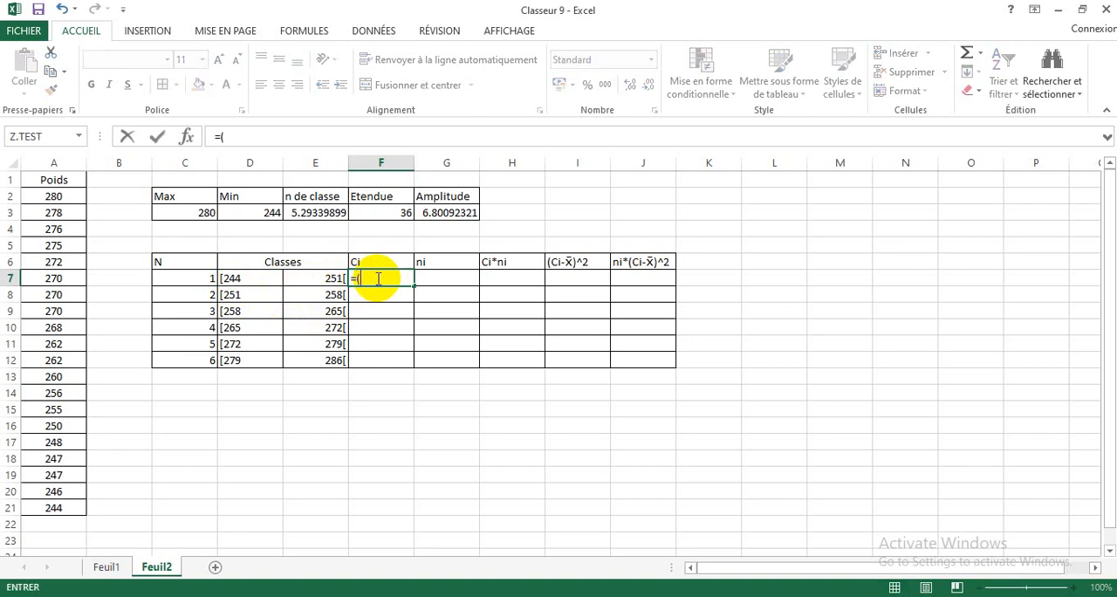
pyautogui.click(254, 278)
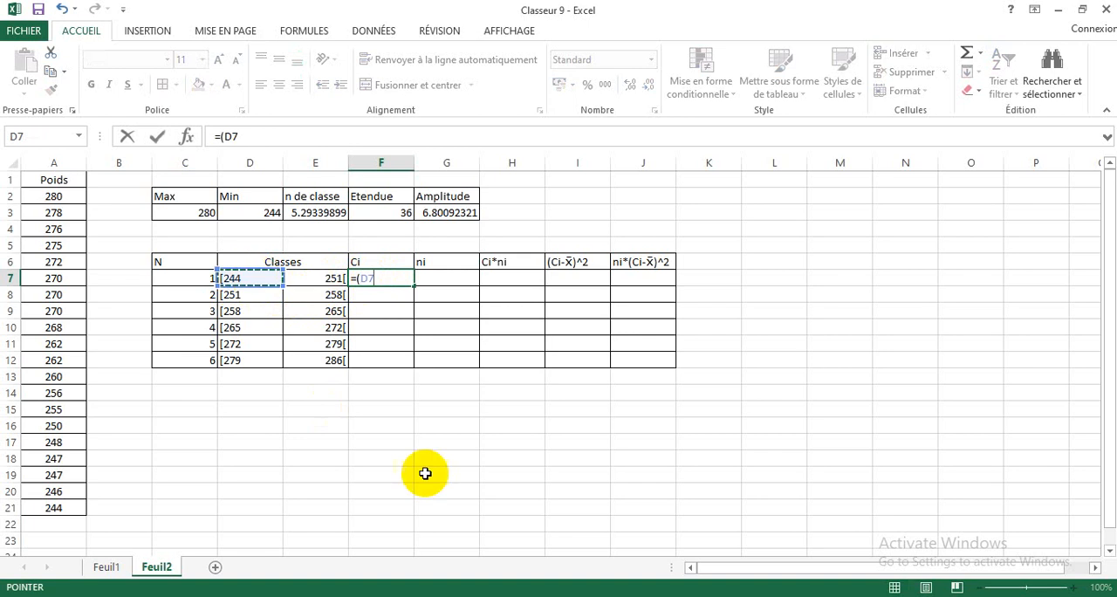
pyautogui.write('+')
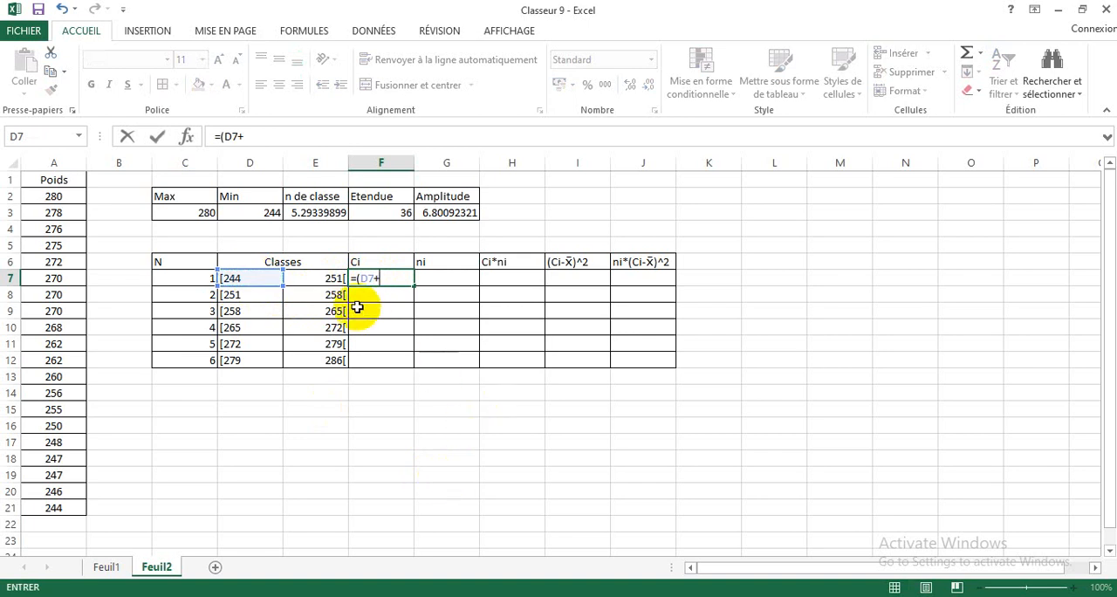
pyautogui.click(323, 279)
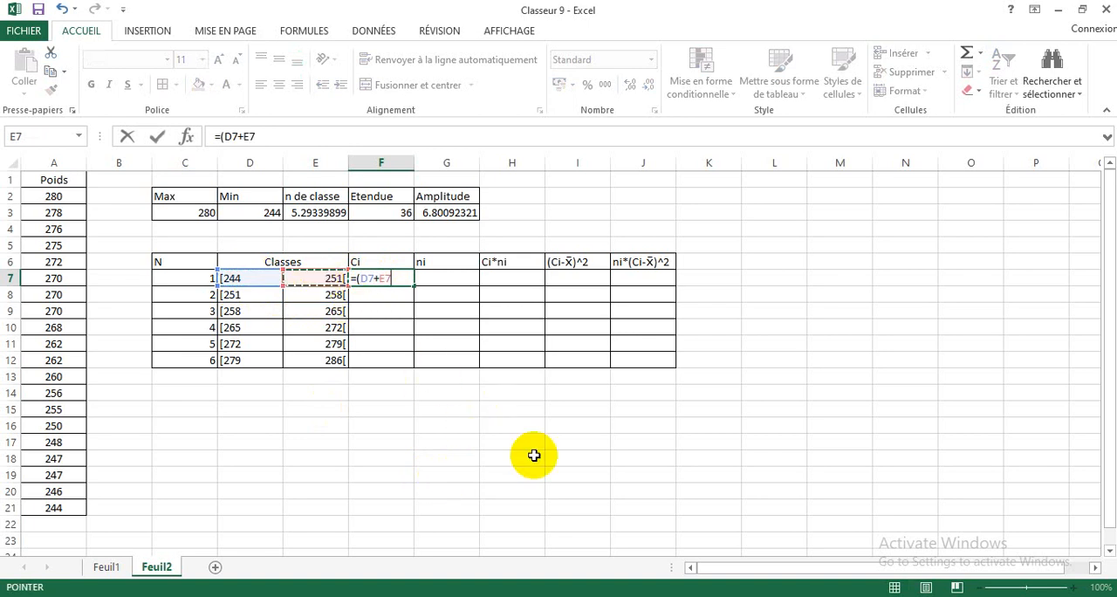
pyautogui.write(')/2')
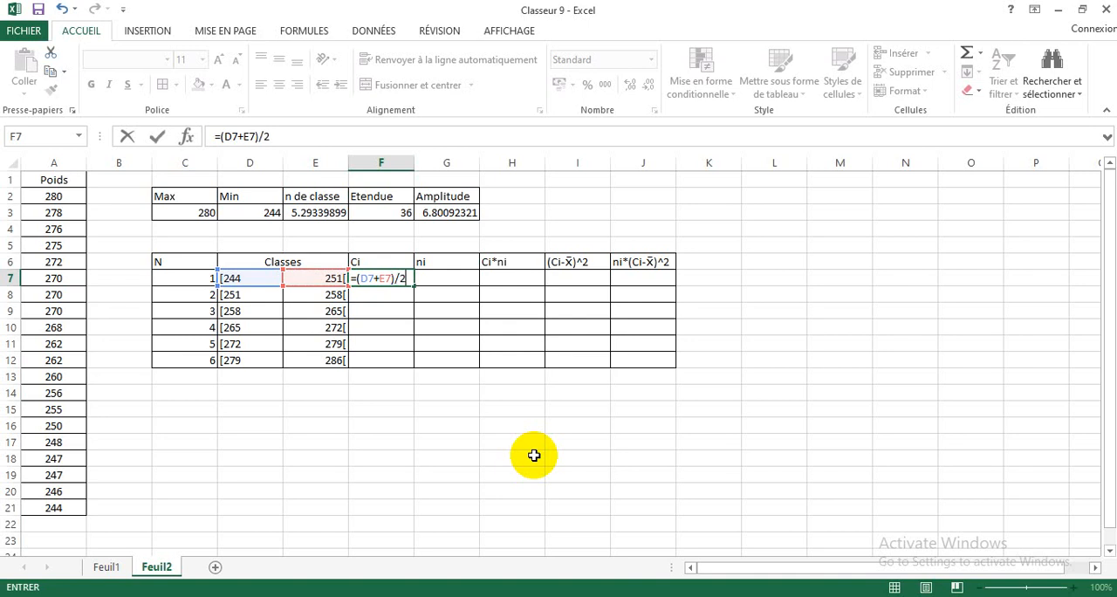
pyautogui.press('Return')
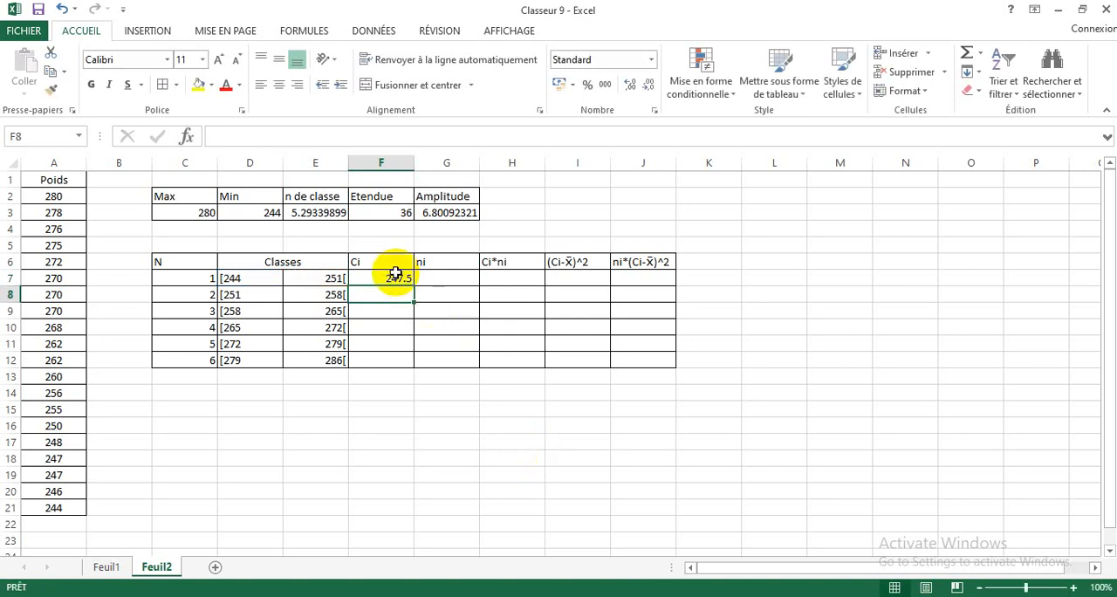
pyautogui.click(396, 274)
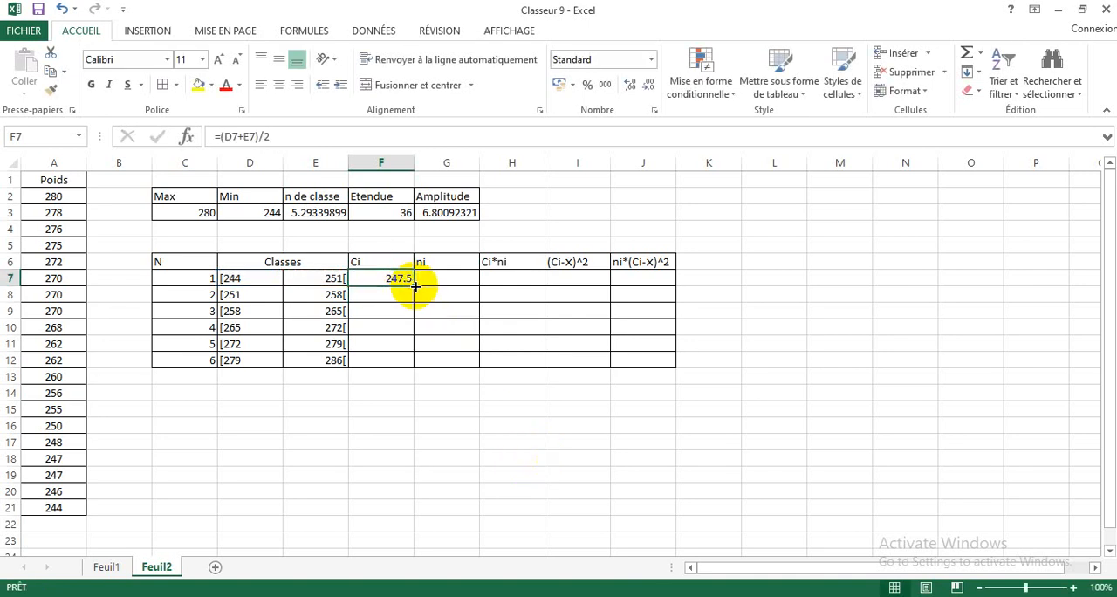
# Step: Fill the midpoint formula from F7 down to F12 and inspect the copied formula in F8
pyautogui.moveTo(415, 285); pyautogui.dragTo(408, 362)
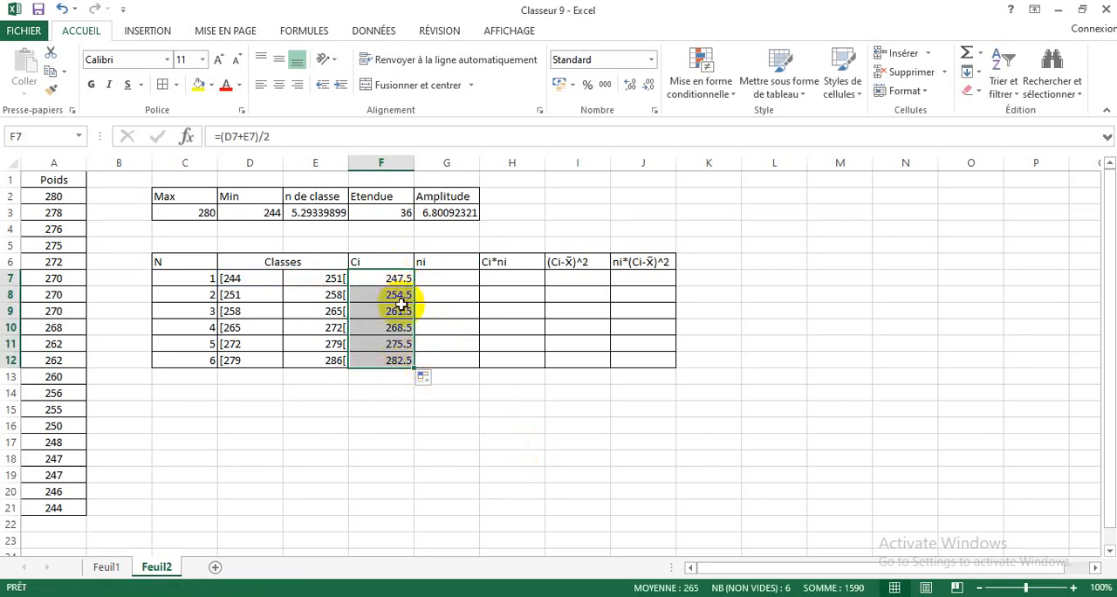
pyautogui.click(392, 383)
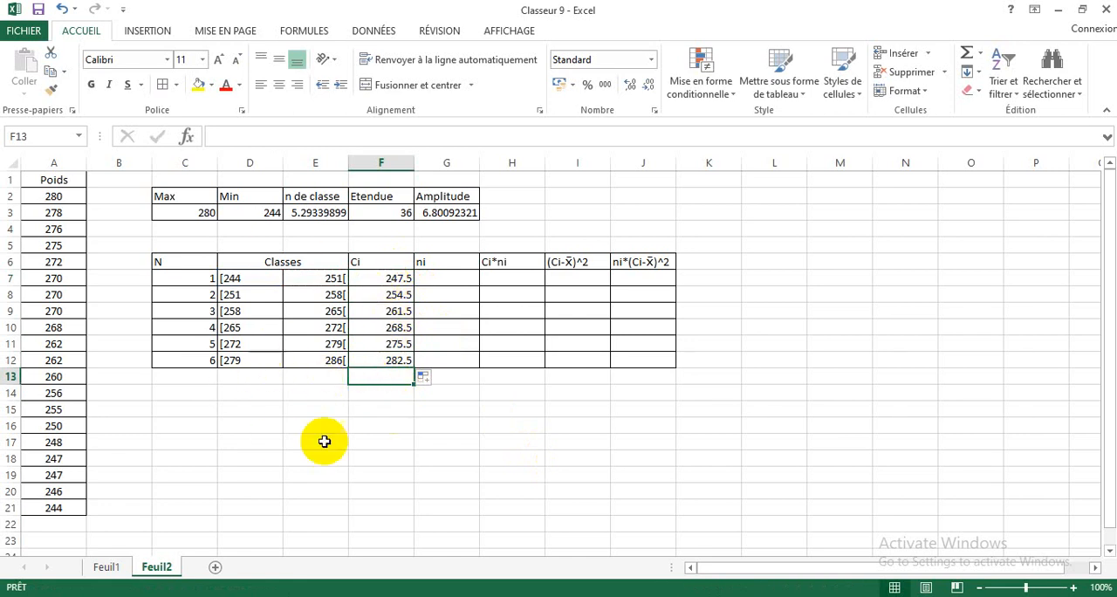
pyautogui.click(399, 294)
pyautogui.doubleClick(399, 294)
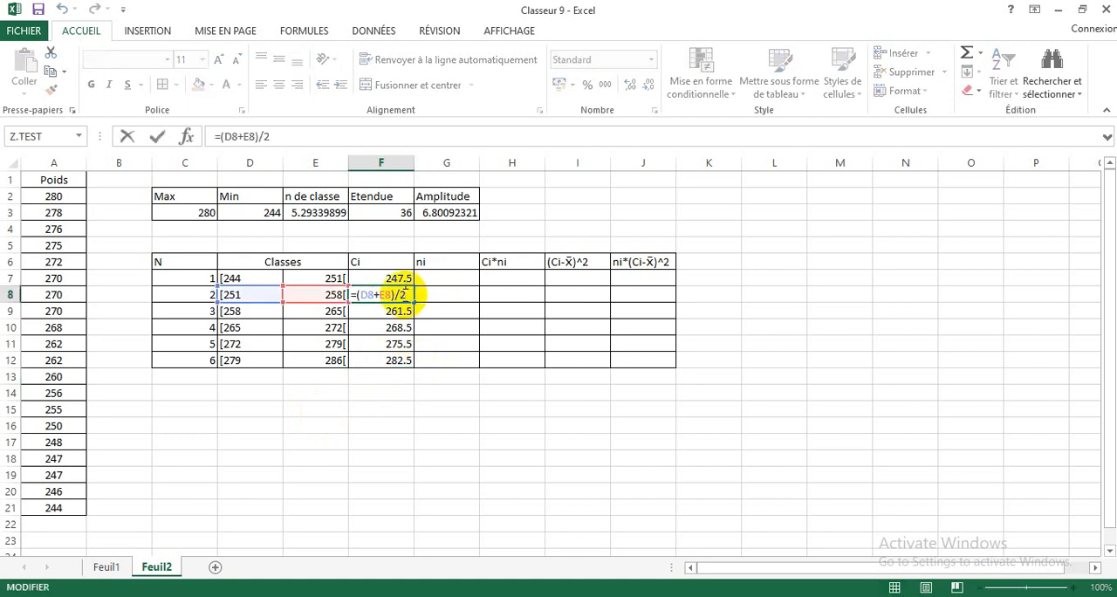
pyautogui.click(419, 392)
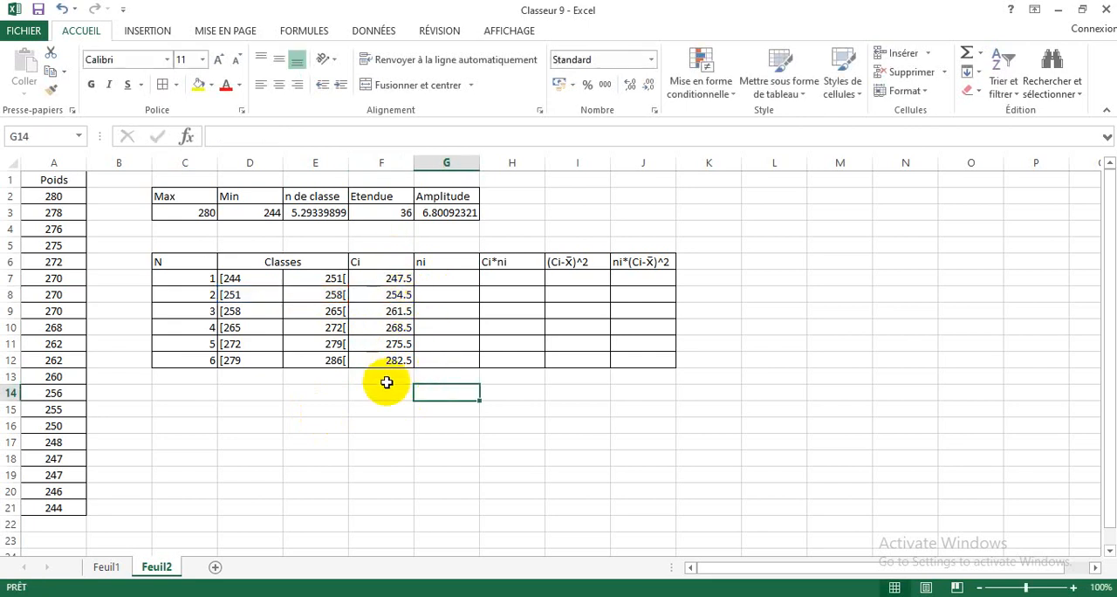
# Step: Start the first class's ni formula in G7 with NB.SI.ENS, using range A2:A21 and the criterion ">="&D7
pyautogui.click(445, 280)
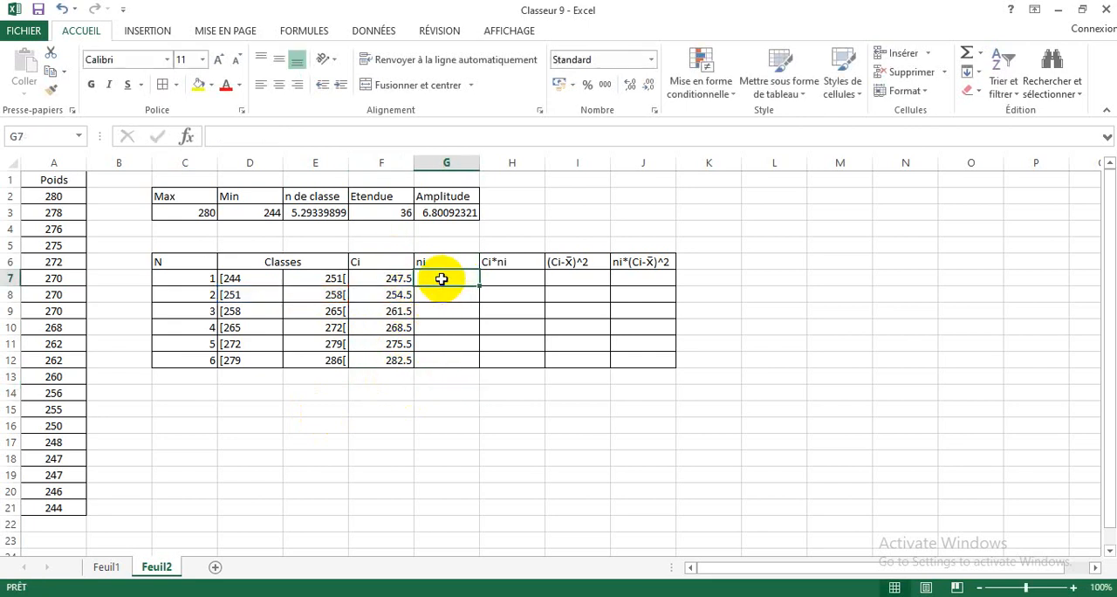
pyautogui.write('=')
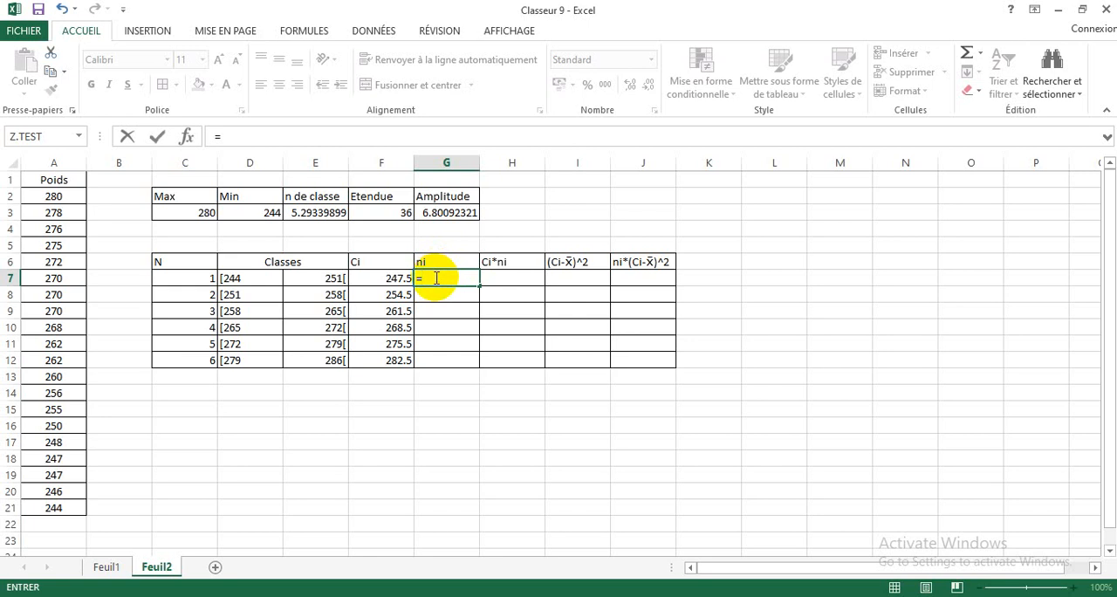
pyautogui.write('n')
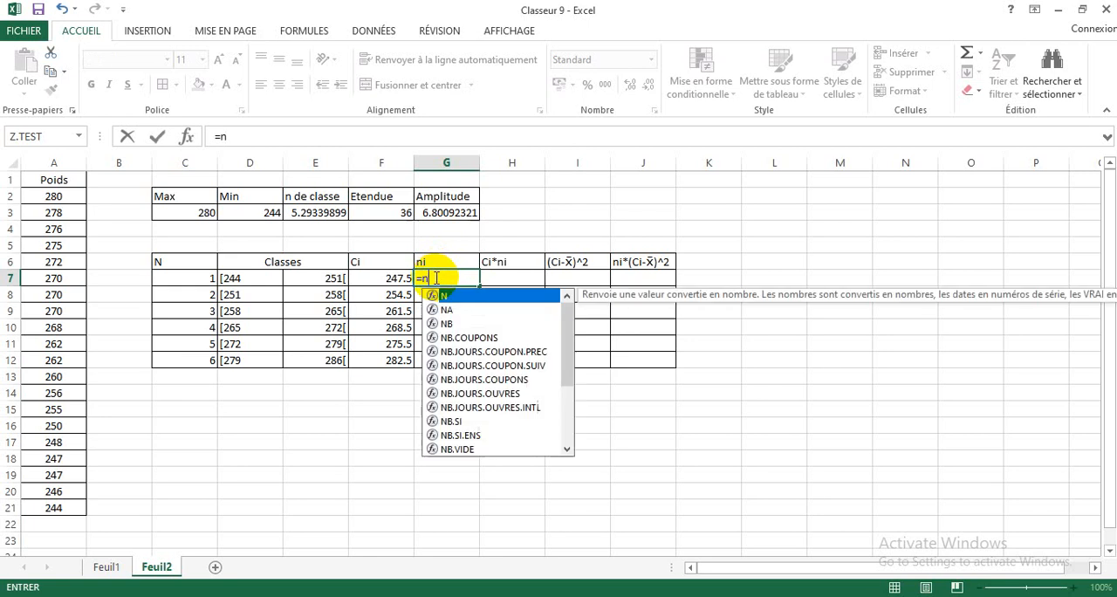
pyautogui.doubleClick(476, 436)
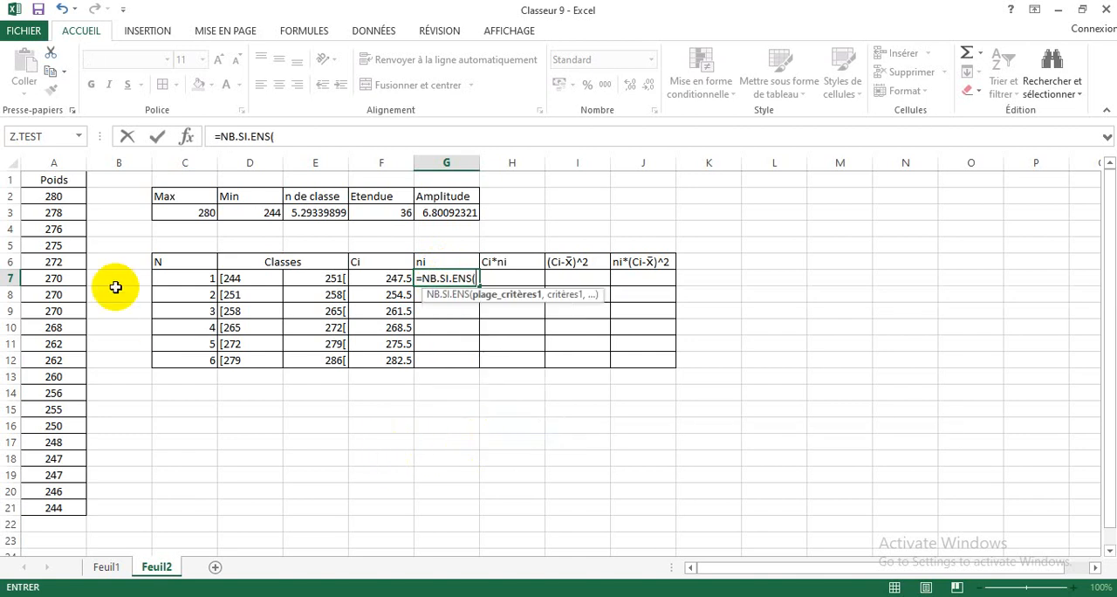
pyautogui.moveTo(43, 197); pyautogui.dragTo(29, 506)
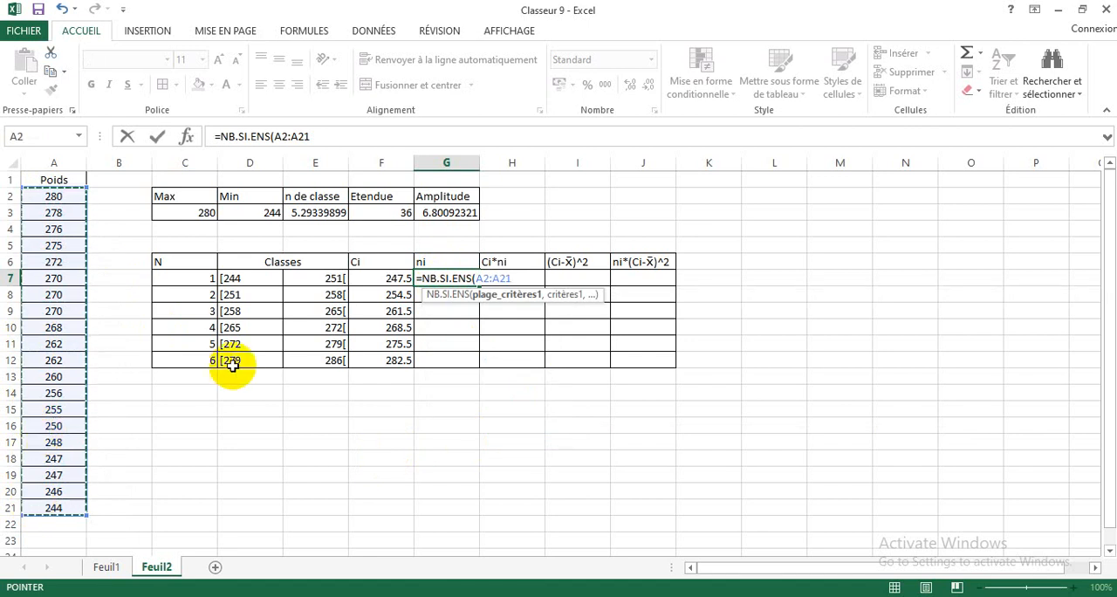
pyautogui.write(',">=')
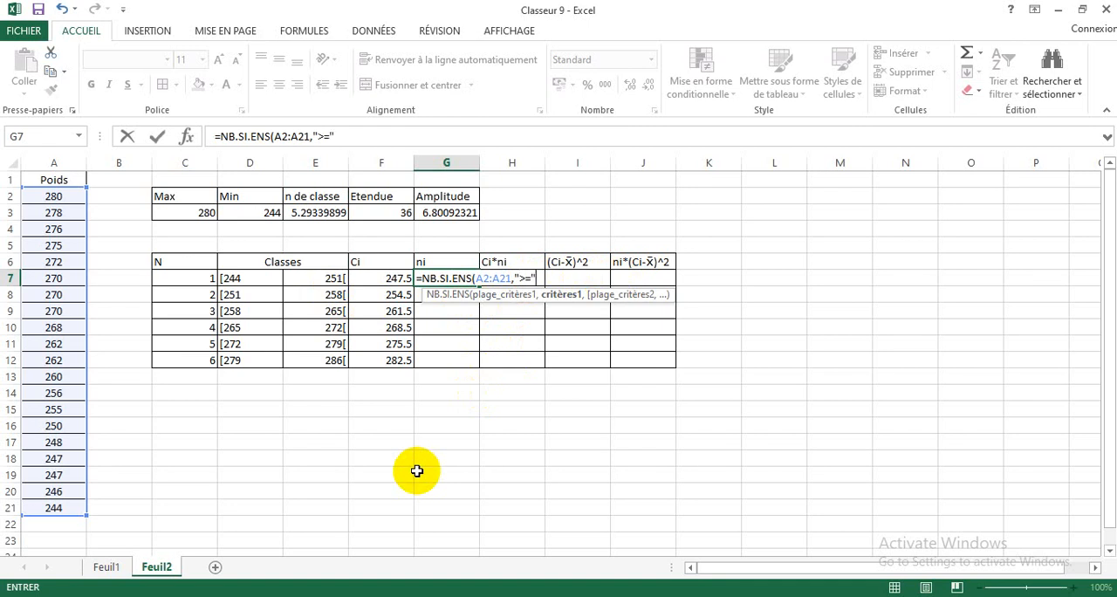
pyautogui.write('&')
pyautogui.click(234, 277)
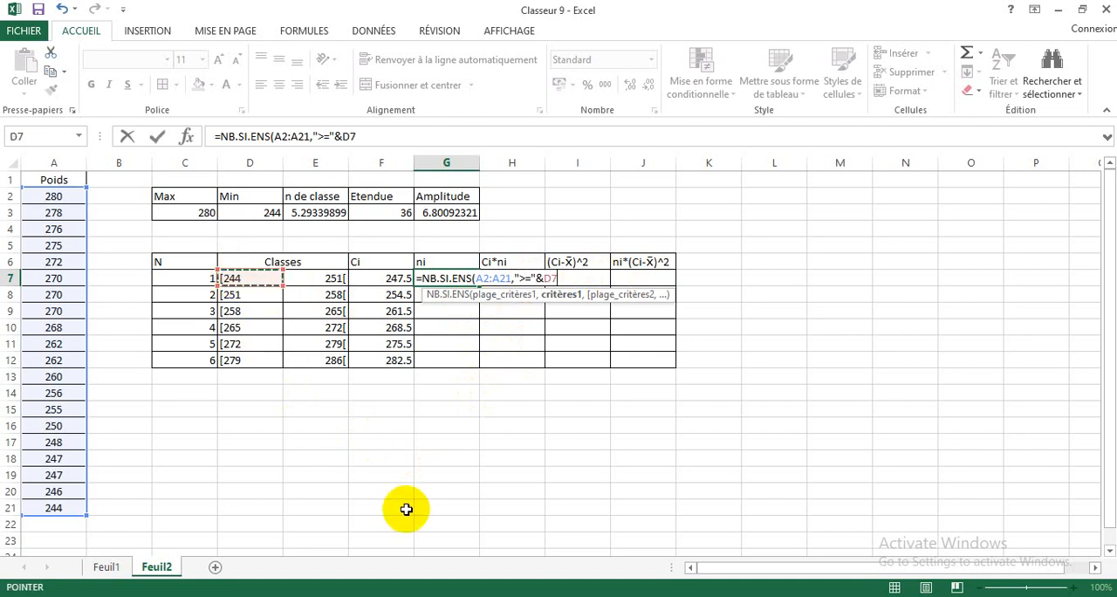
# Step: Add a second condition to the G7 formula with range A2:A21 and criterion "<"&E7, and close the parenthesis
pyautogui.write(',')
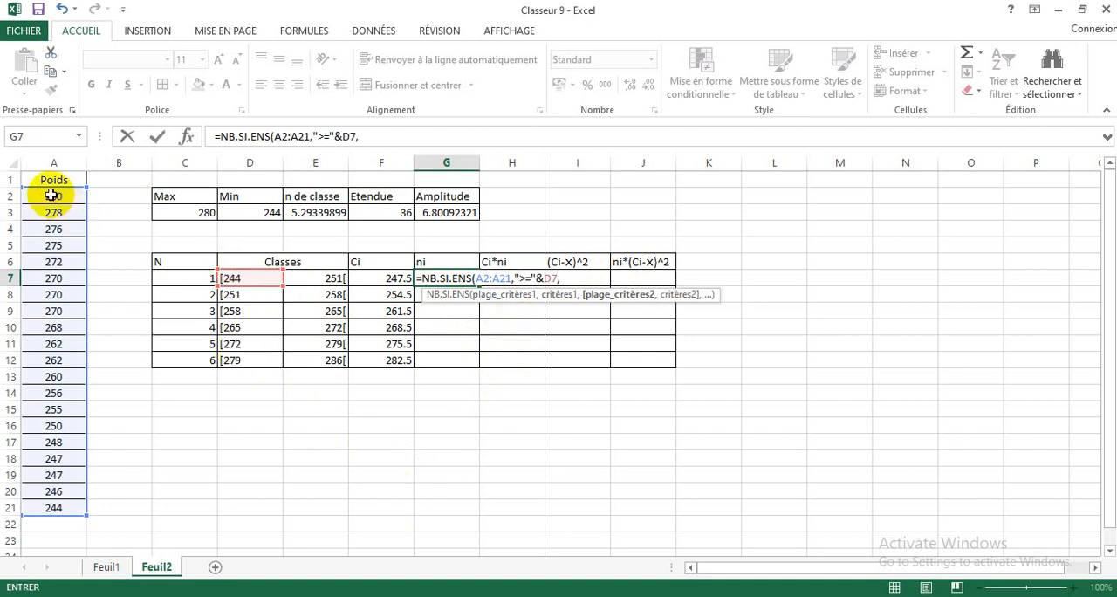
pyautogui.moveTo(52, 195); pyautogui.dragTo(50, 508)
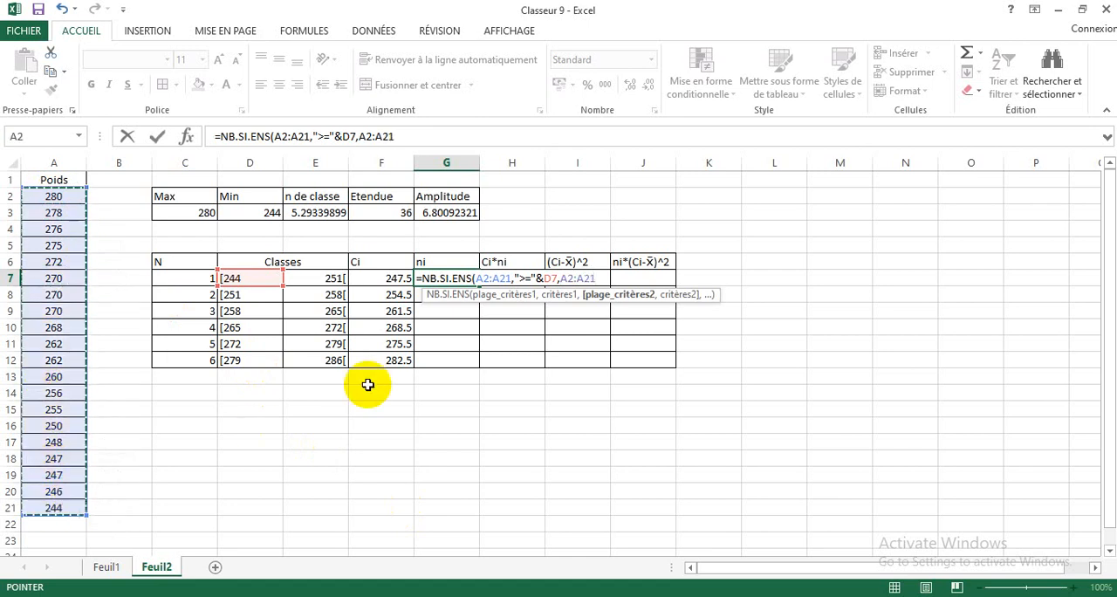
pyautogui.write(',"<')
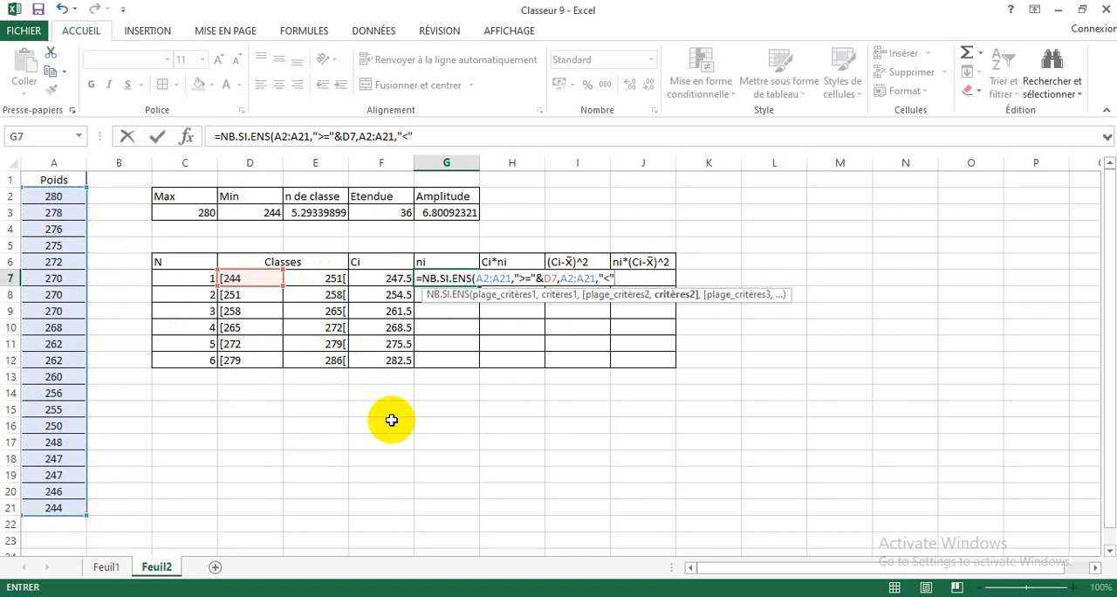
pyautogui.write('&')
pyautogui.click(330, 278)
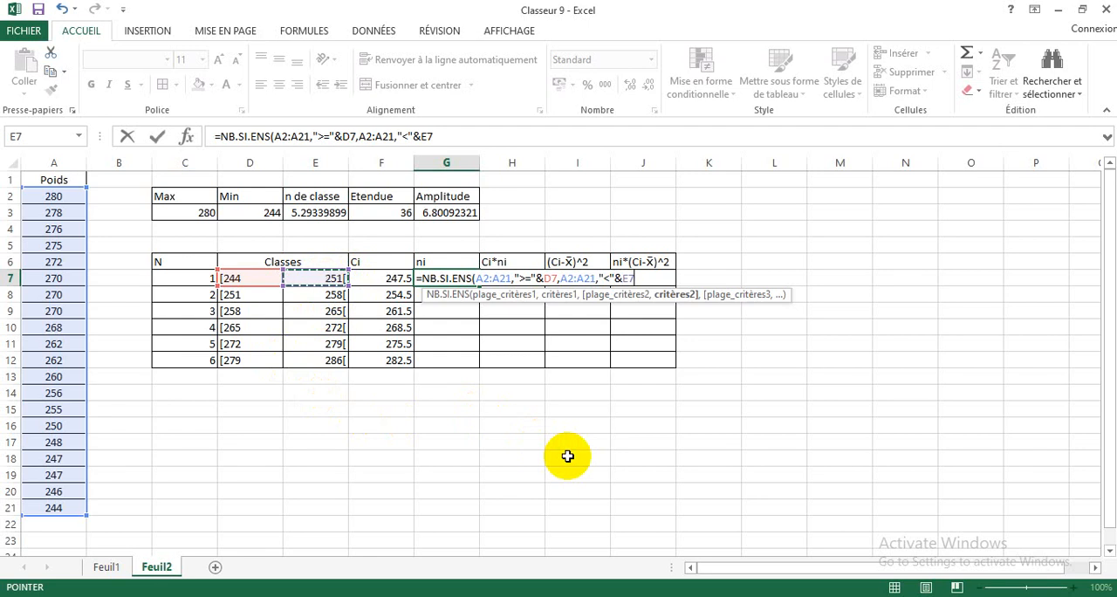
pyautogui.write(')')
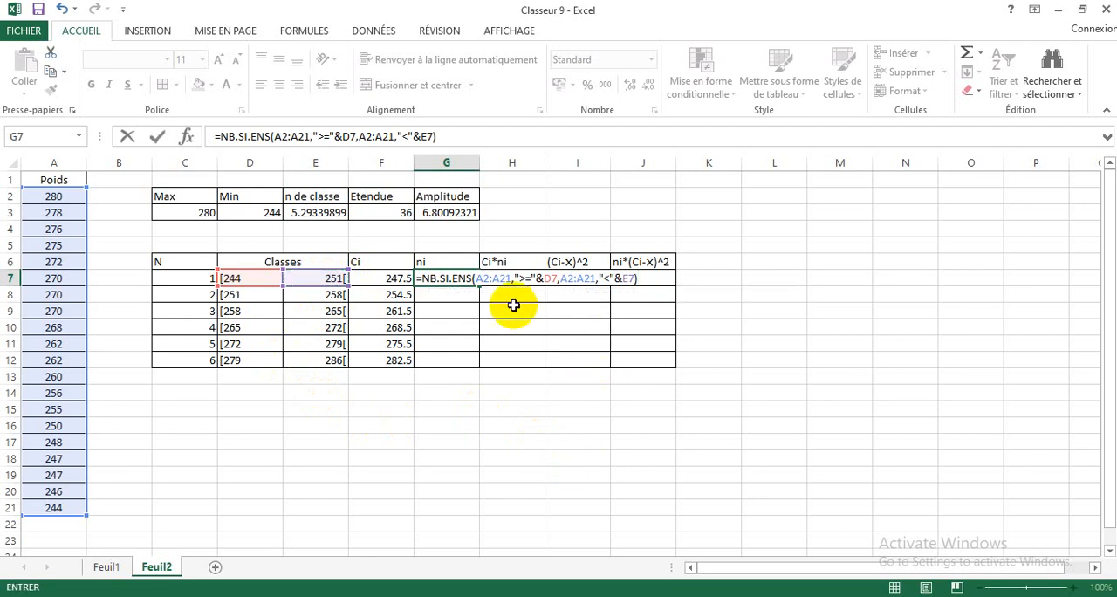
# Step: Make the first criteria range in the G7 formula absolute as $A$2:$A$21
pyautogui.click(478, 279)
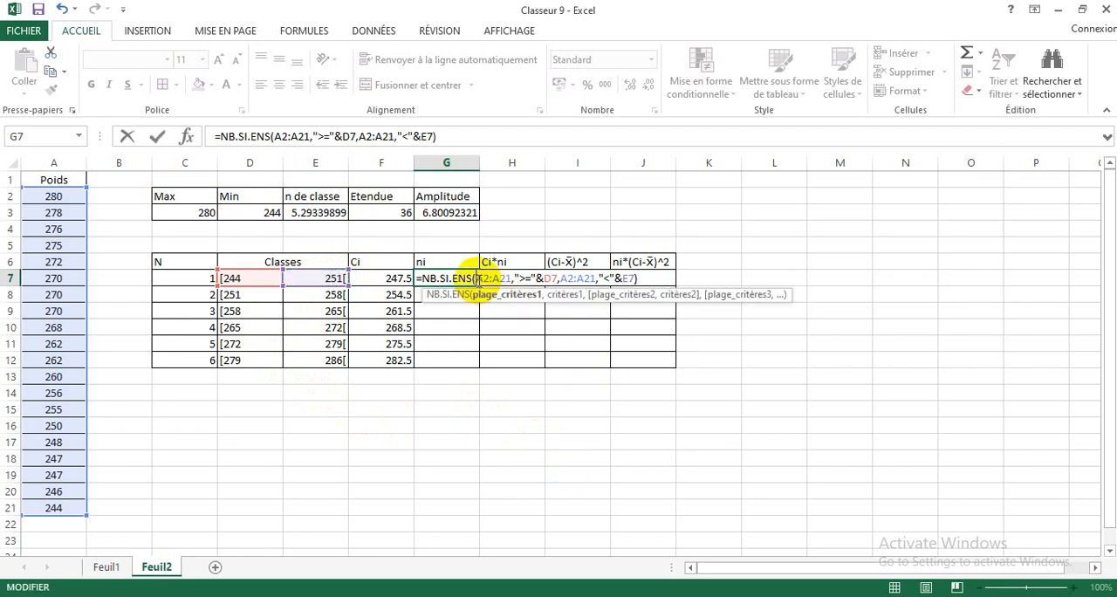
pyautogui.write('$')
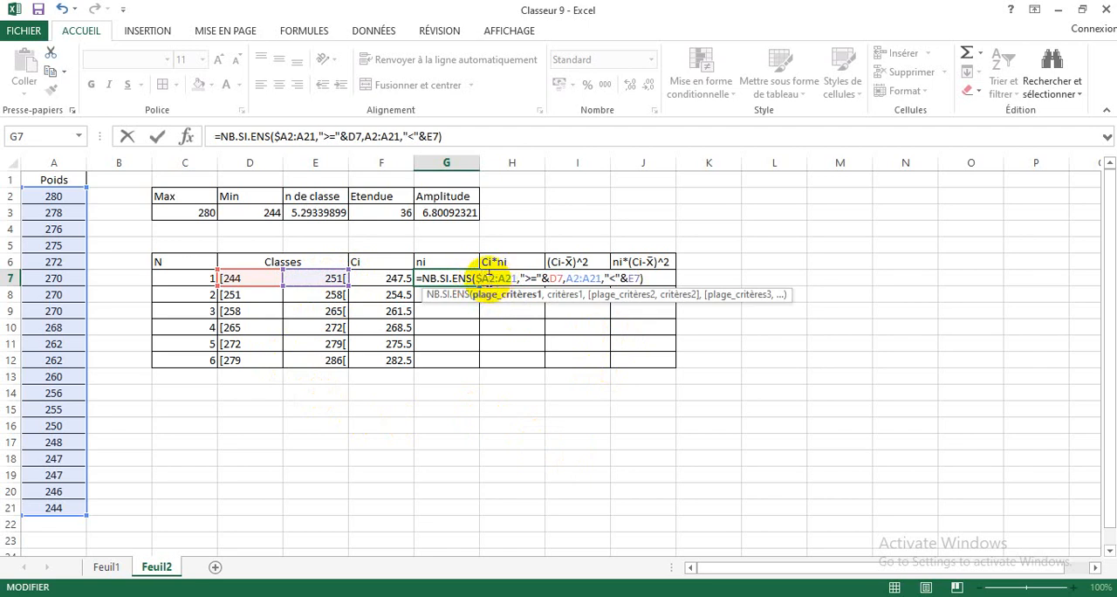
pyautogui.click(490, 278)
pyautogui.write('$')
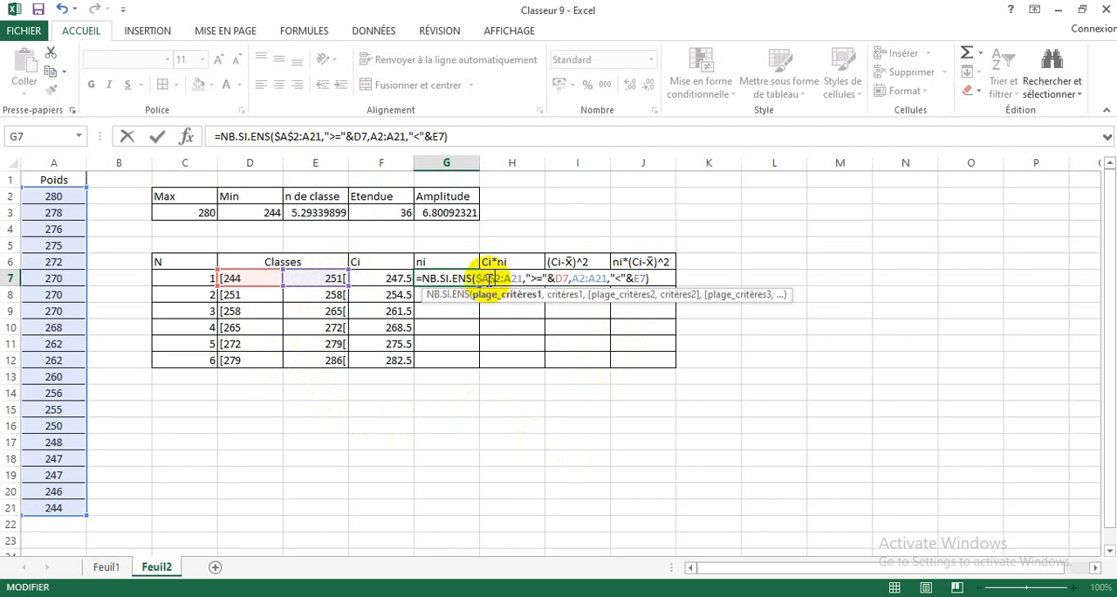
pyautogui.press('Right')
pyautogui.press('Right')
pyautogui.write('$')
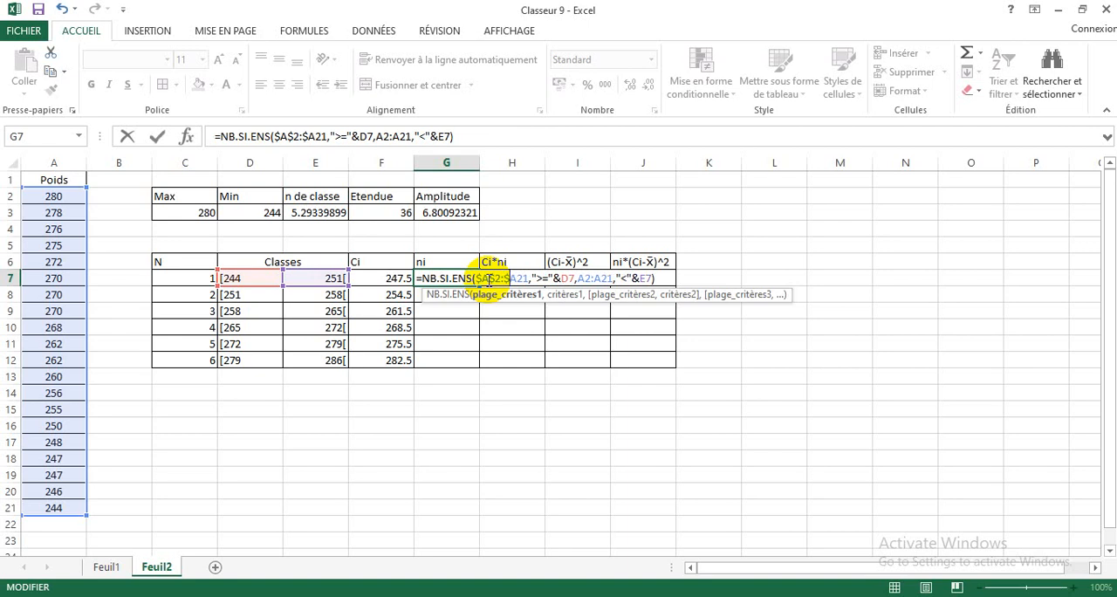
pyautogui.press('Right')
pyautogui.write('$')
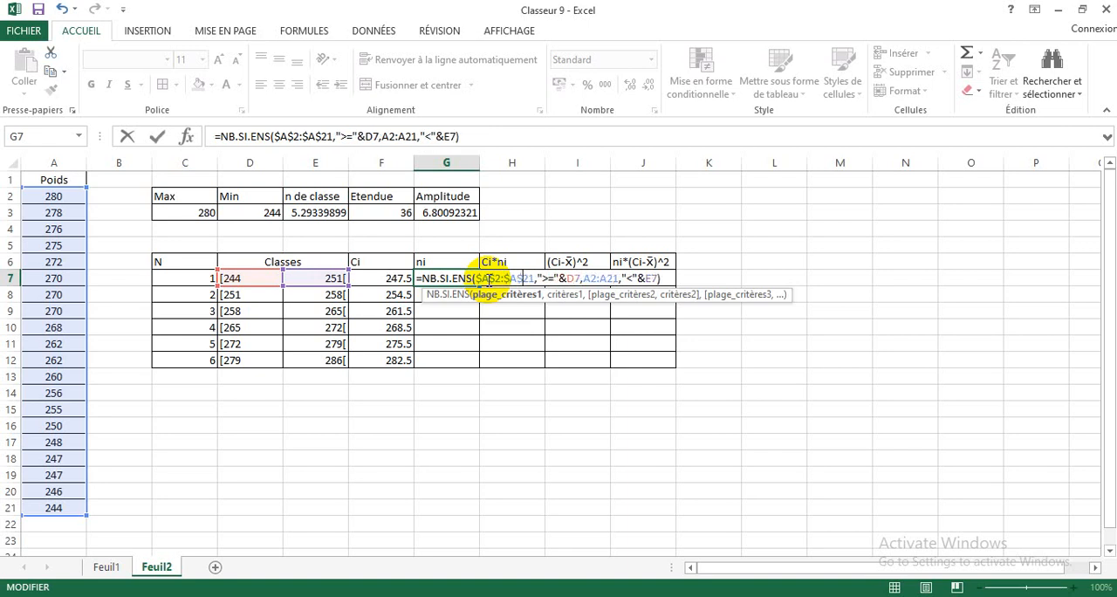
# Step: Make the second criteria range in the G7 formula absolute as $A$2:$A$21 and enter the formula
pyautogui.press('Right')
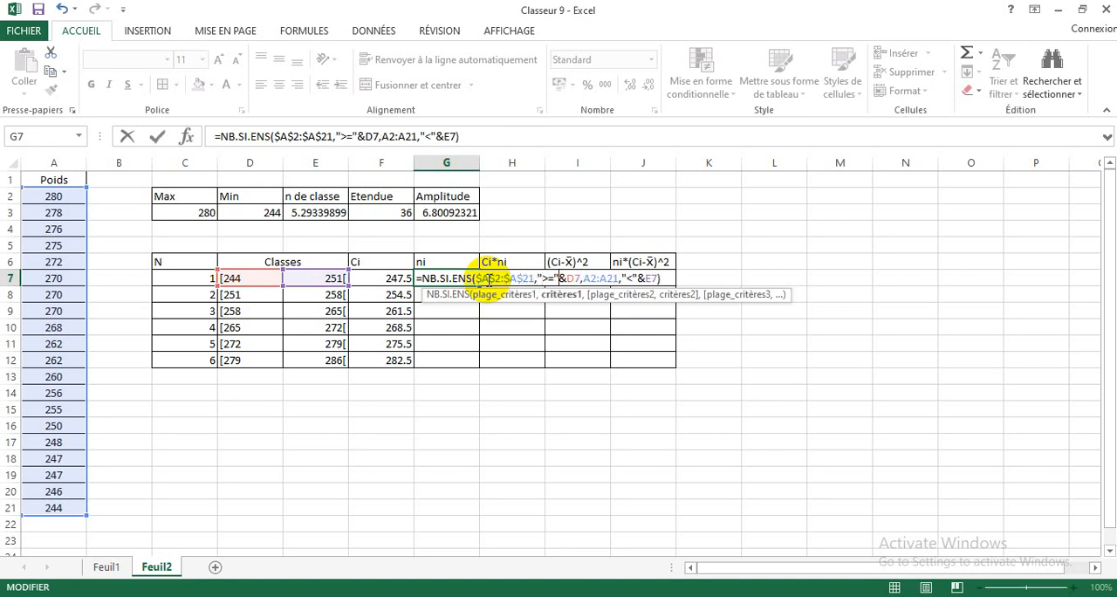
pyautogui.press('Right')
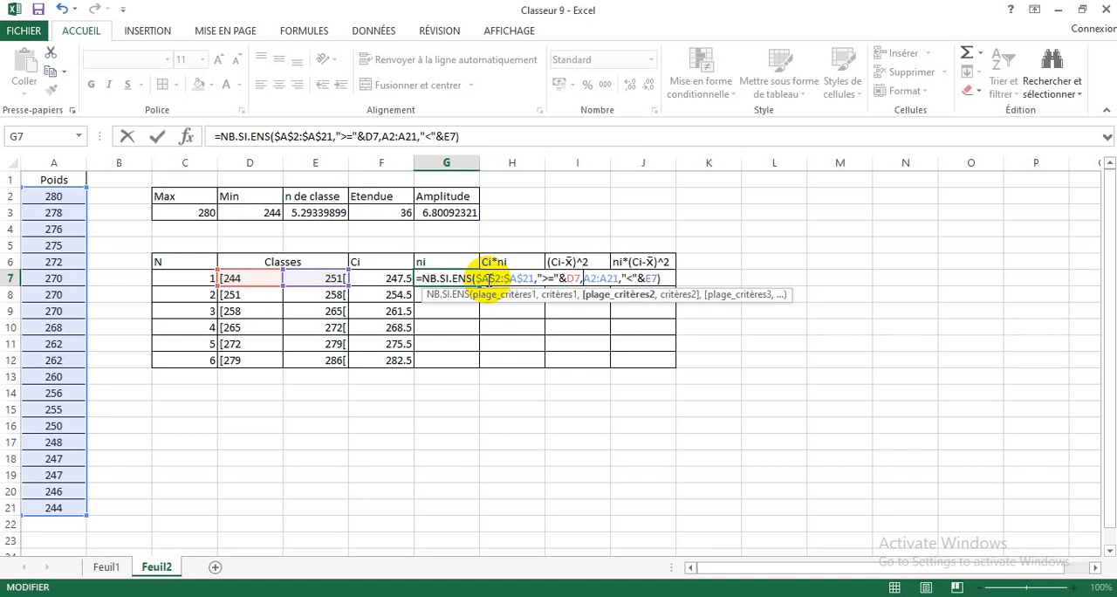
pyautogui.write('$A')
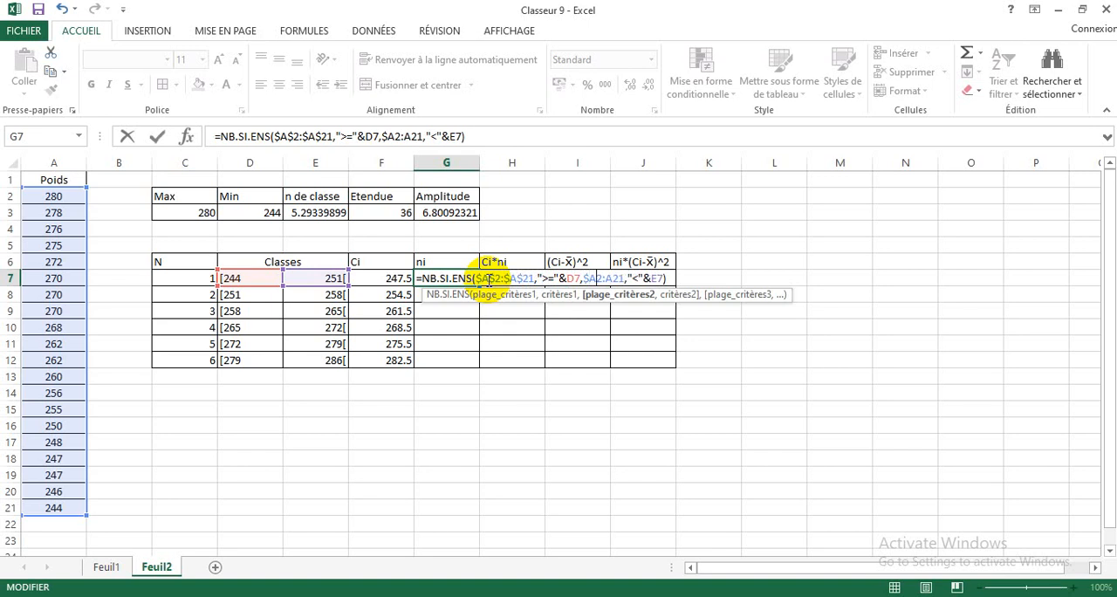
pyautogui.write('$2:')
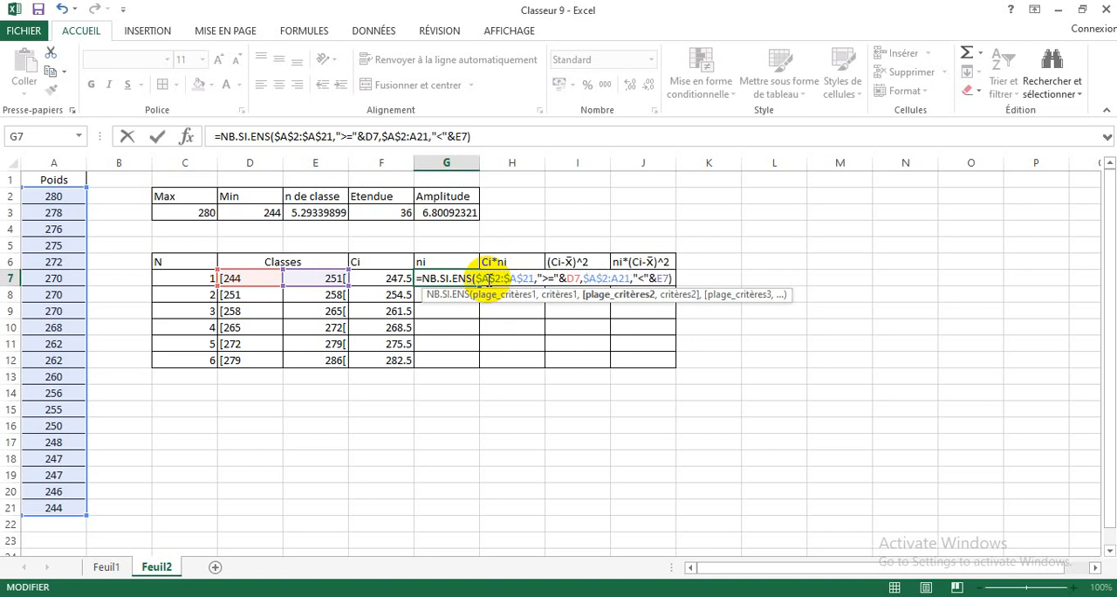
pyautogui.write('$A')
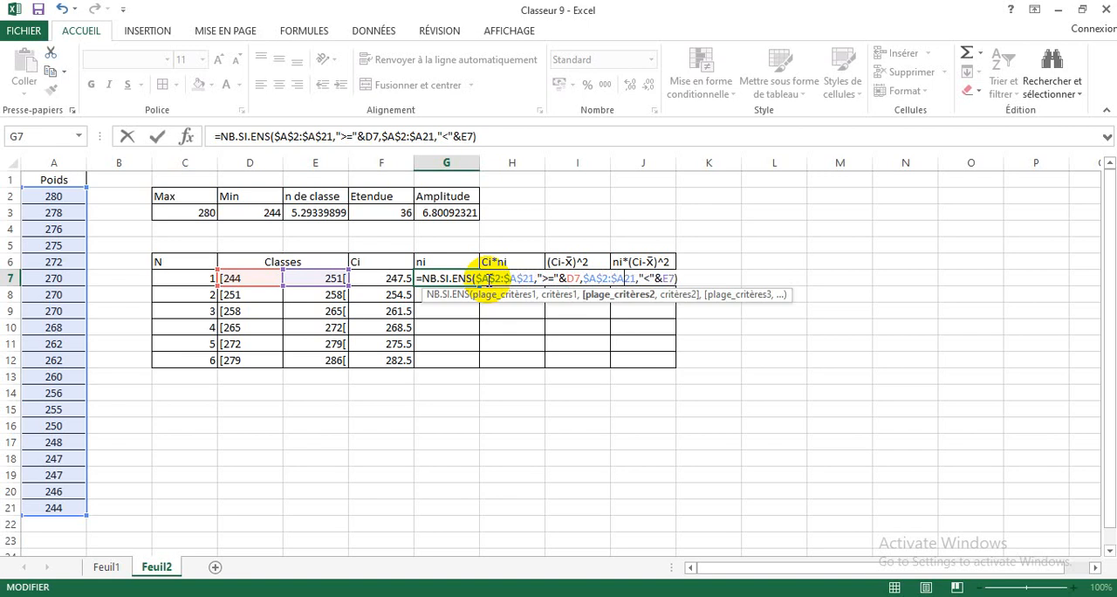
pyautogui.write('$')
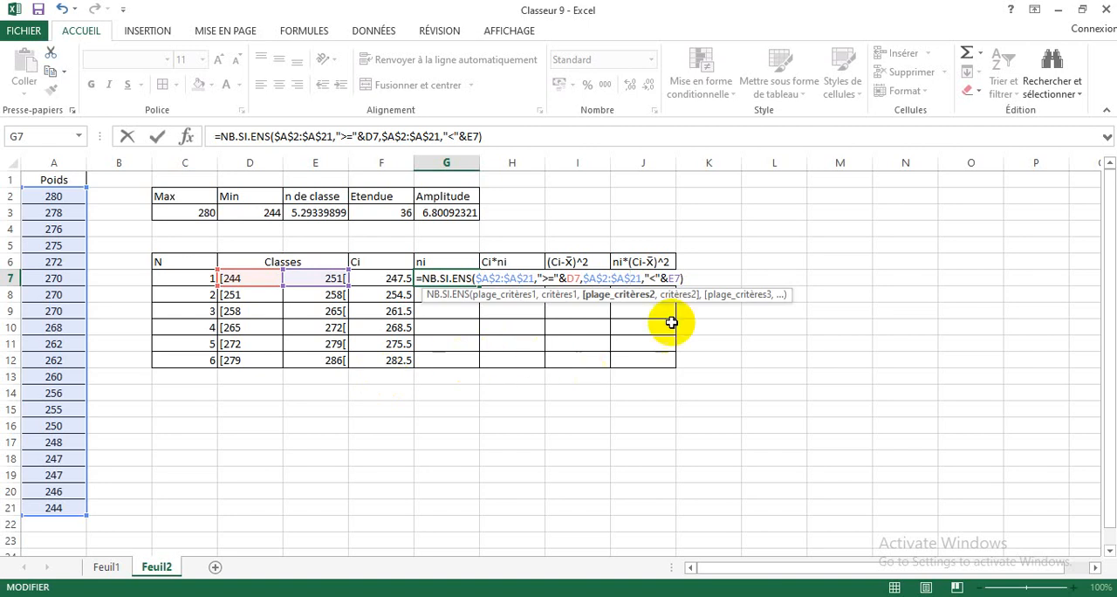
pyautogui.press('Return')
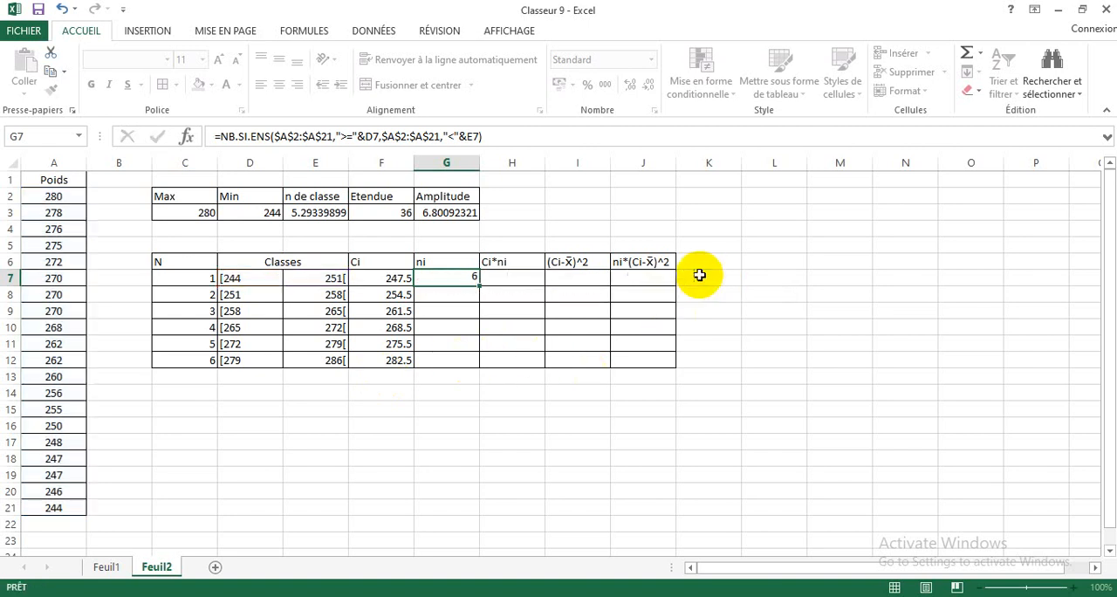
# Step: Fill the ni formula from G7 down to G12 and inspect the copied formula in G8
pyautogui.click(447, 275)
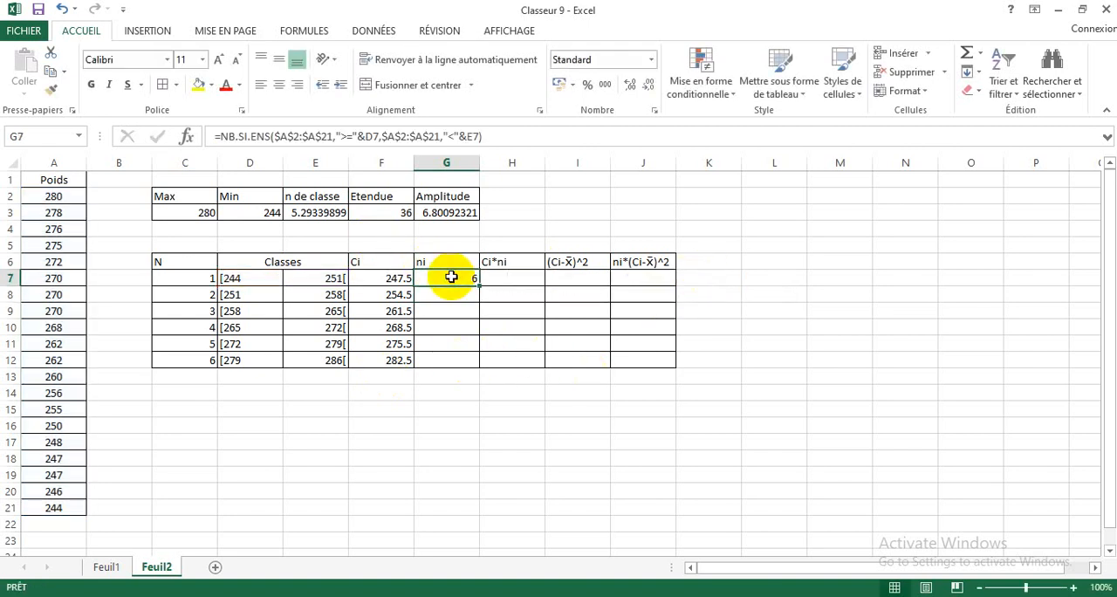
pyautogui.moveTo(480, 286); pyautogui.dragTo(478, 365)
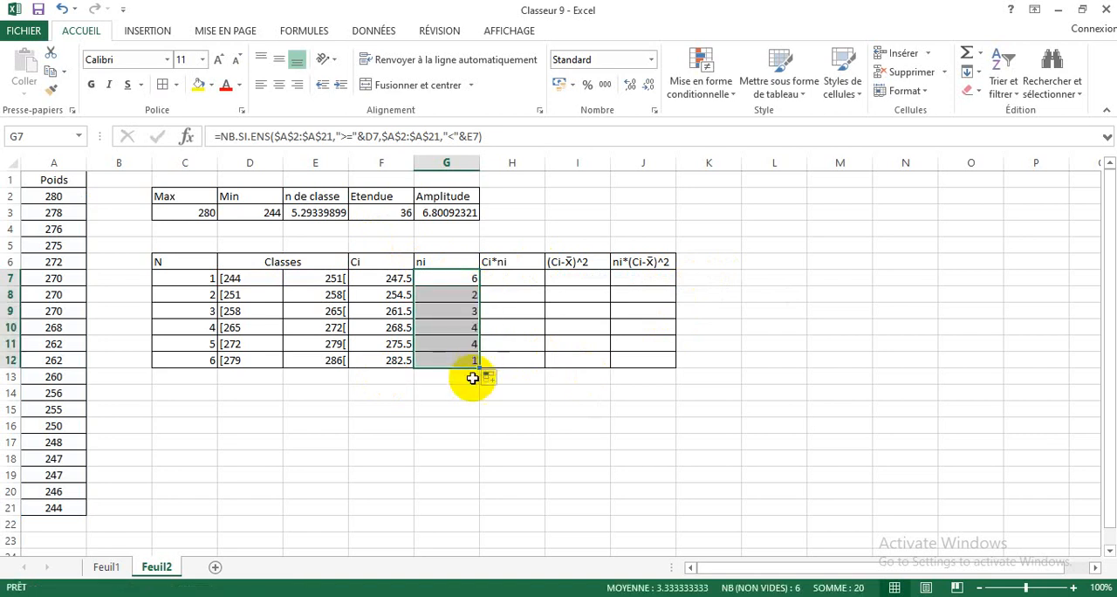
pyautogui.click(455, 385)
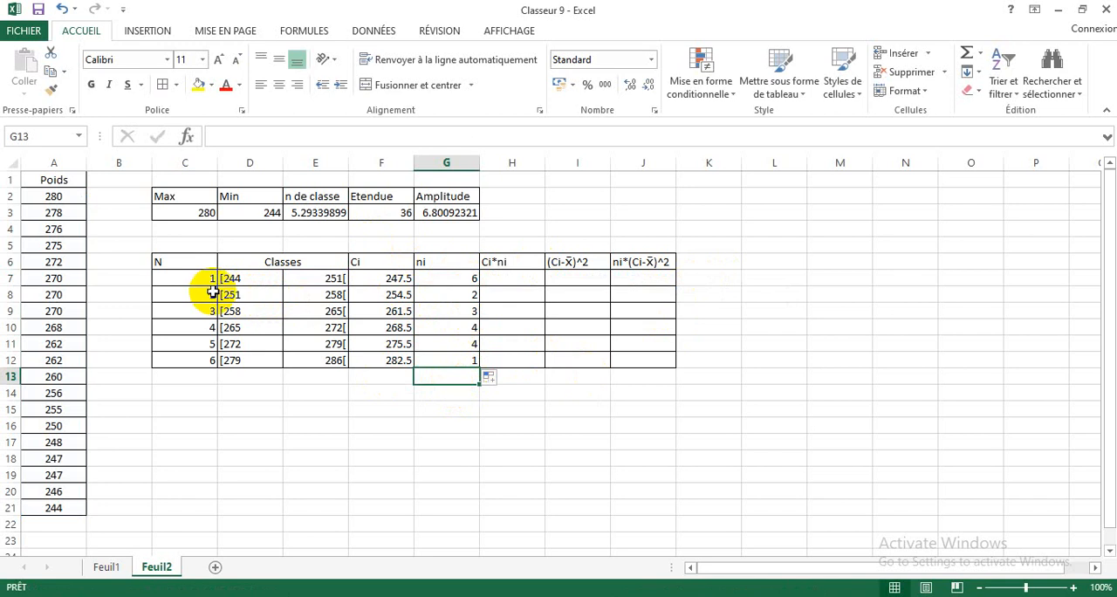
pyautogui.doubleClick(456, 295)
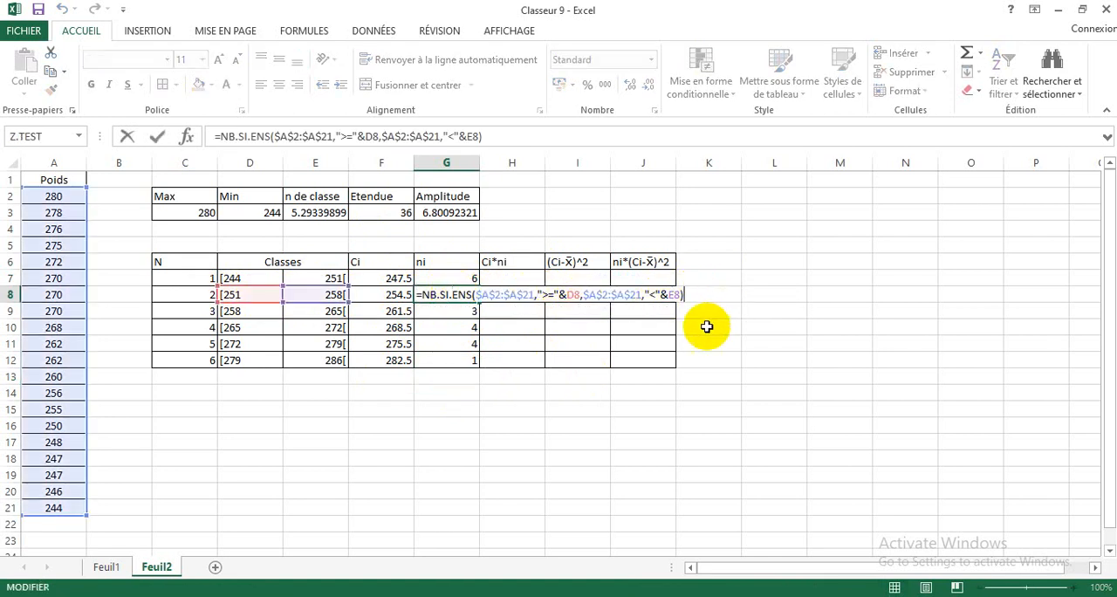
pyautogui.click(548, 458)
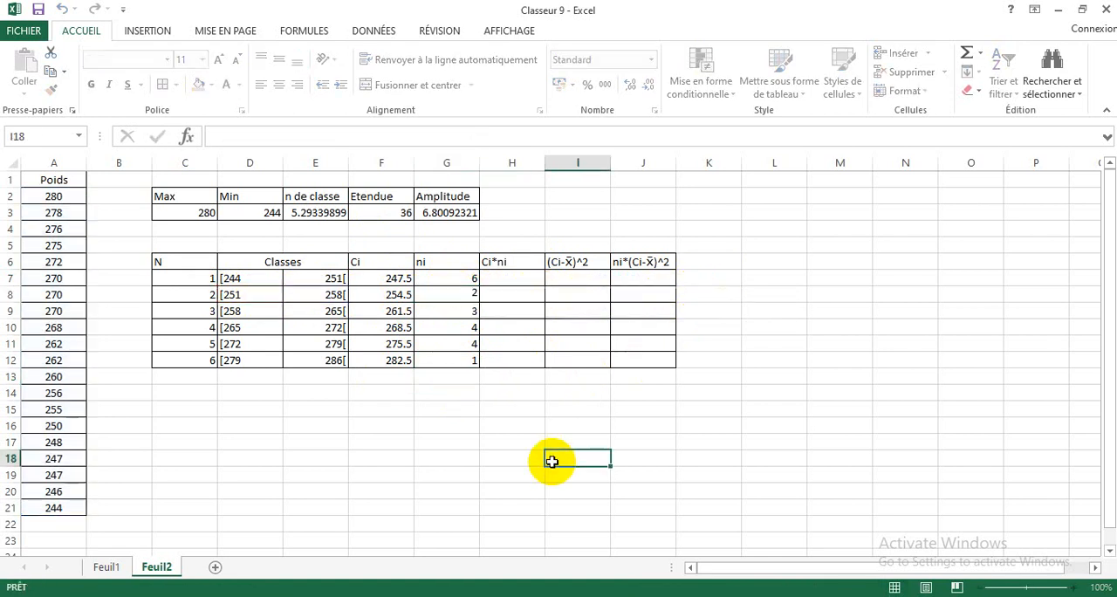
# Step: Compute Ci*ni for the first class in H7 with the formula =F7*G7
pyautogui.click(514, 277)
pyautogui.write('=')
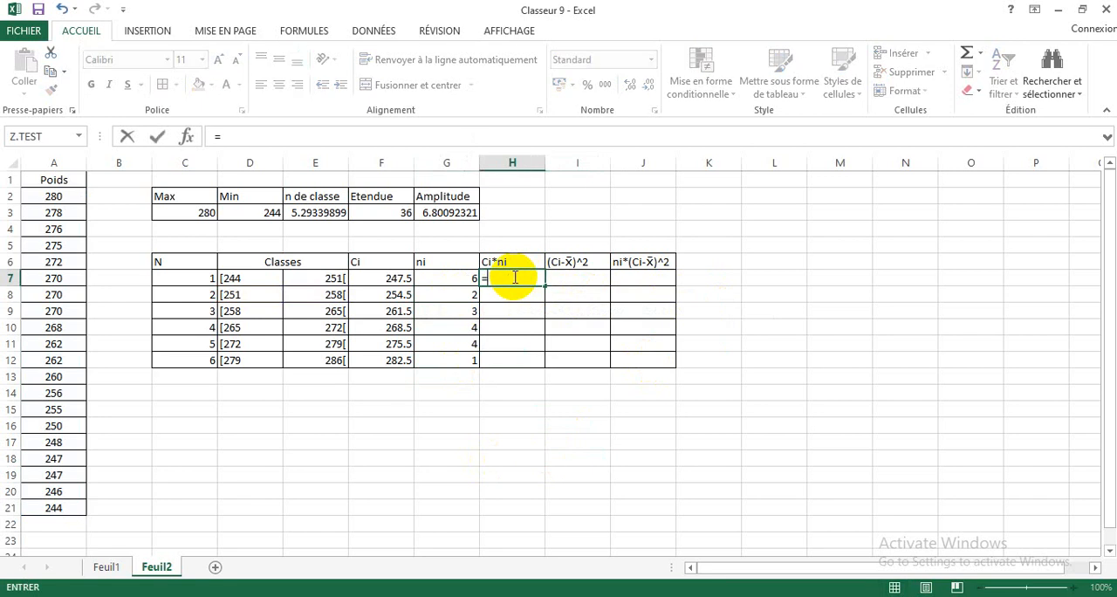
pyautogui.click(381, 278)
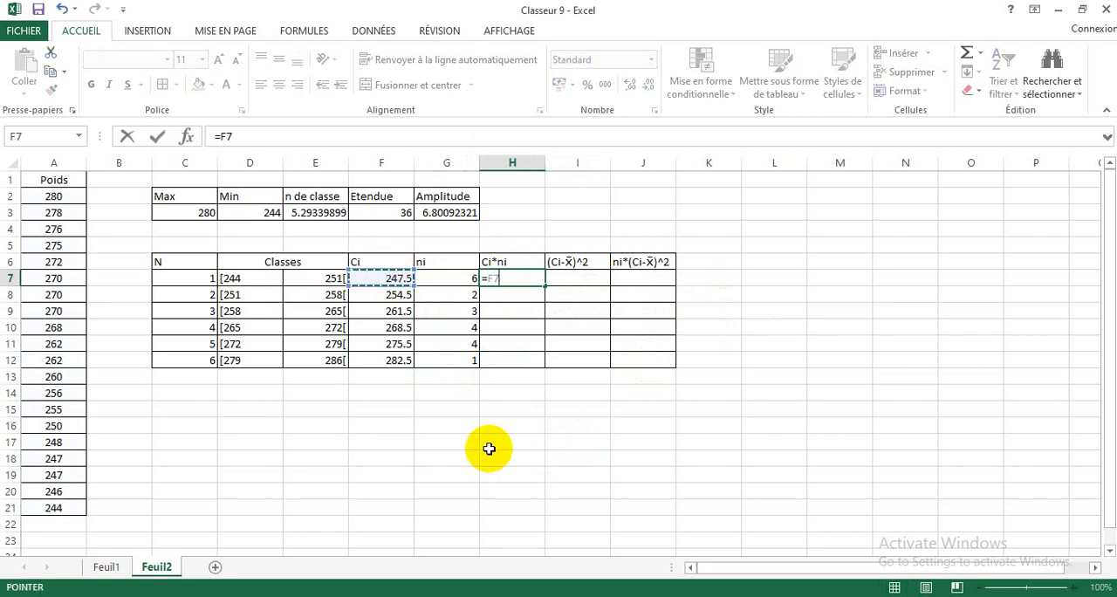
pyautogui.write('*')
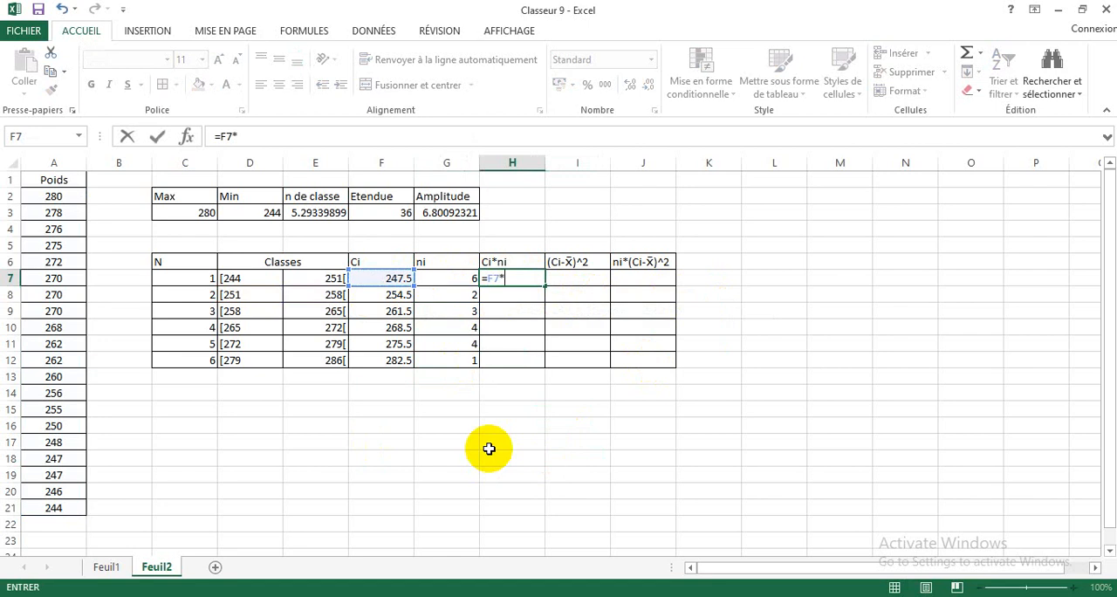
pyautogui.click(449, 277)
pyautogui.press('Return')
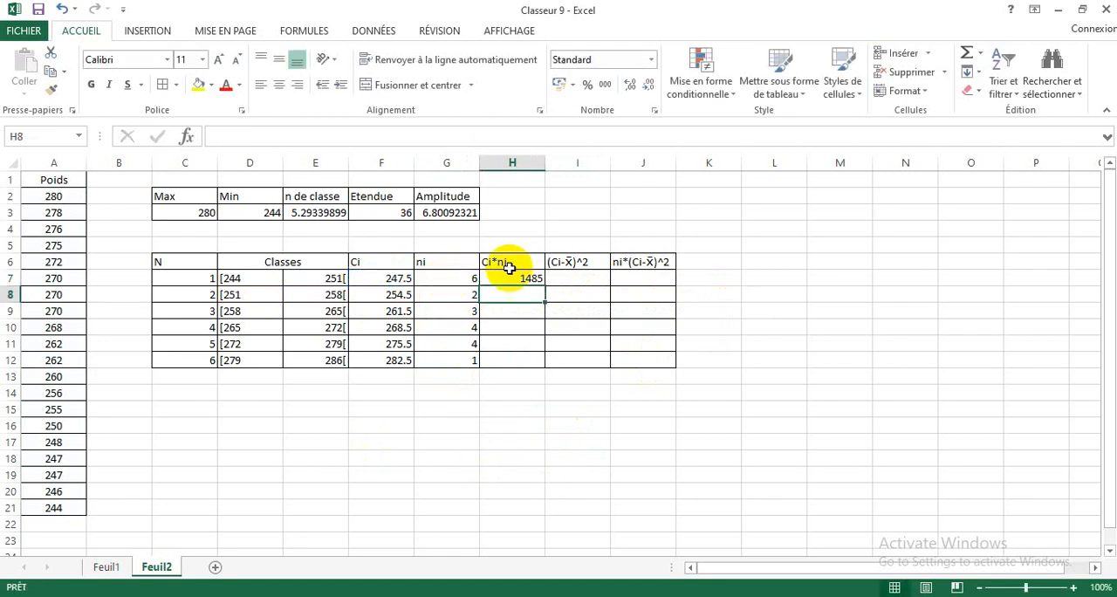
# Step: Fill the Ci*ni formula from H7 down to H12 and inspect the copied formula in H8
pyautogui.click(526, 278)
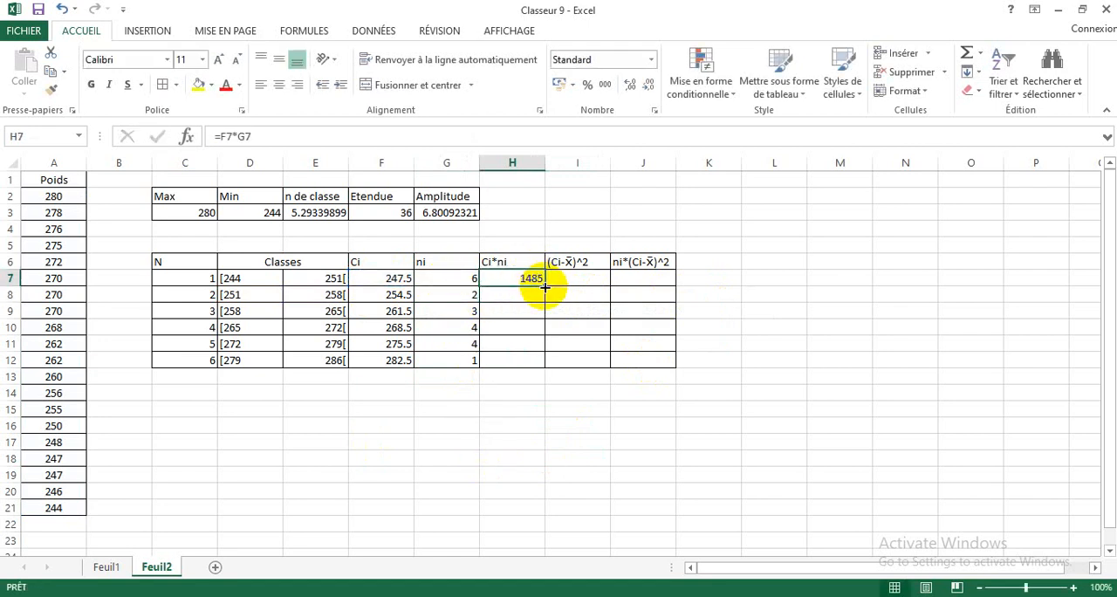
pyautogui.moveTo(545, 287); pyautogui.dragTo(540, 363)
pyautogui.click(498, 391)
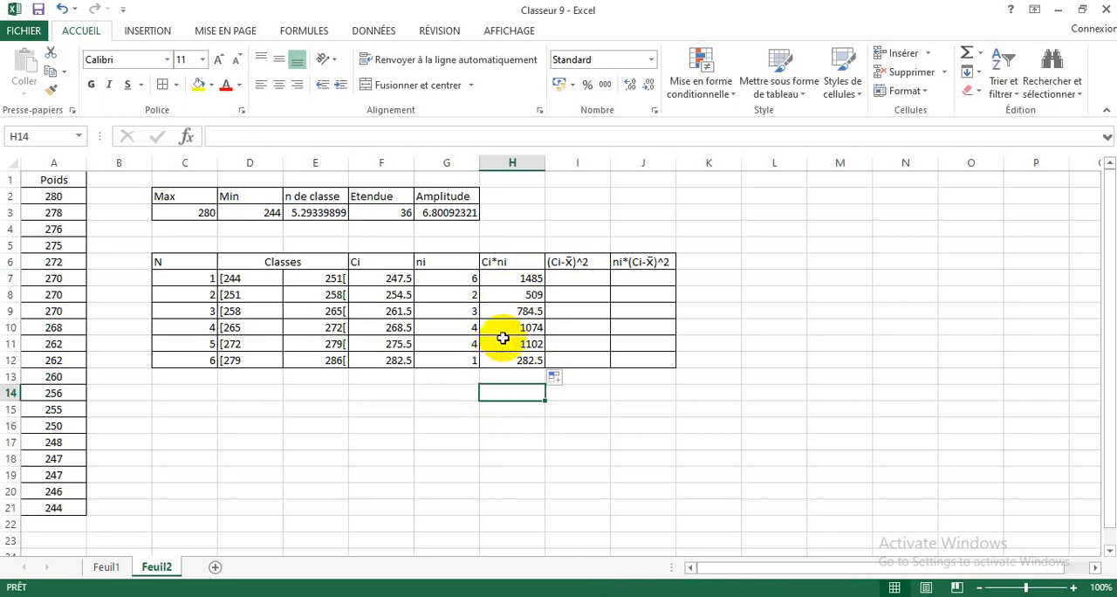
pyautogui.doubleClick(515, 295)
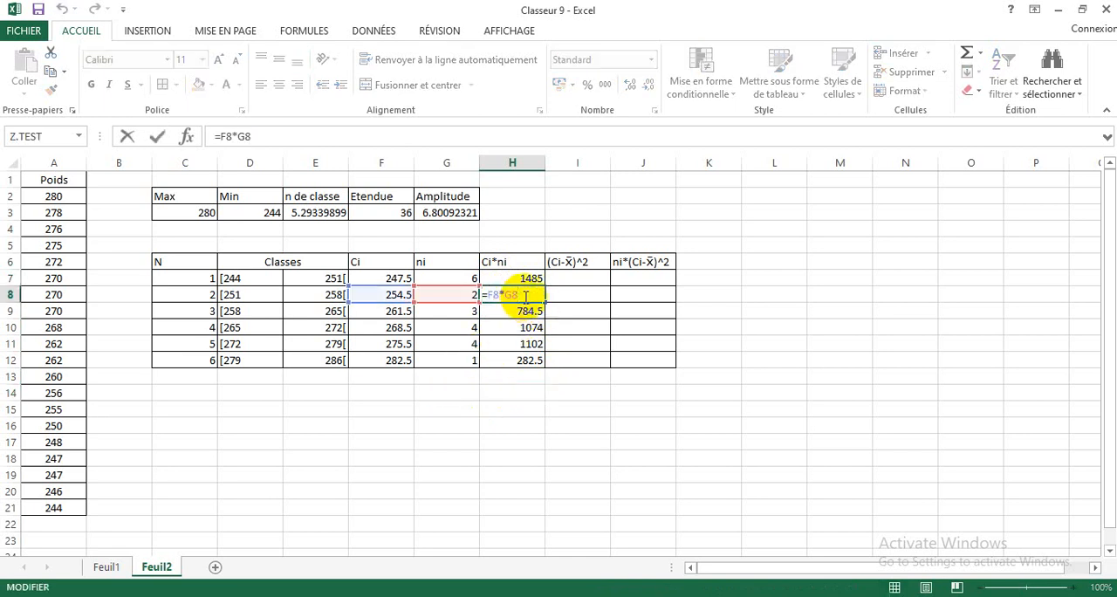
pyautogui.click(502, 408)
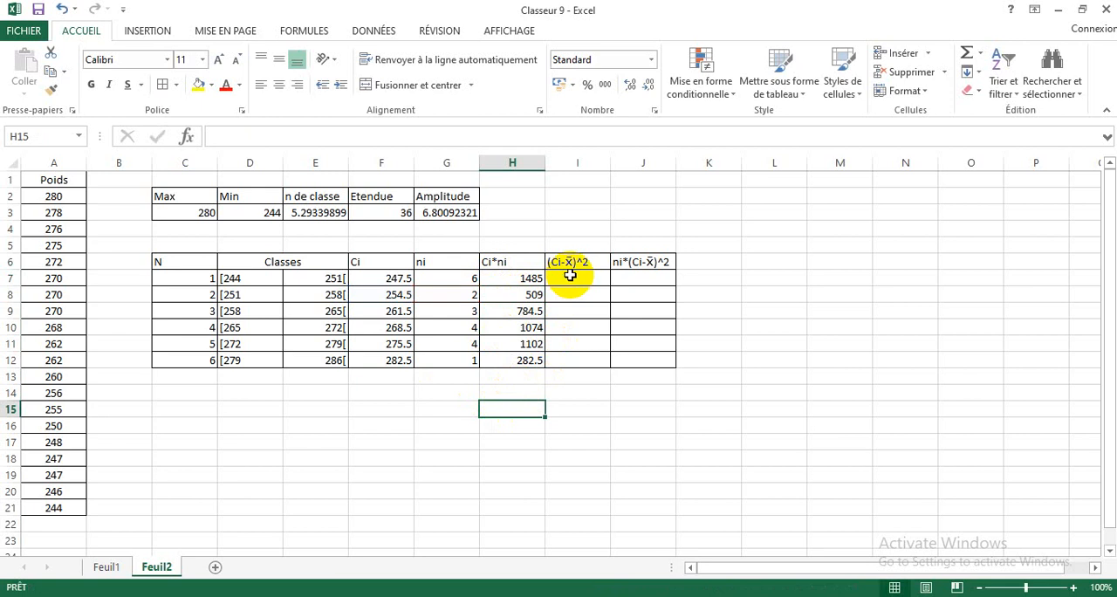
# Step: Apply borders to all cells of the range D16:G17 below the class table
pyautogui.click(570, 275)
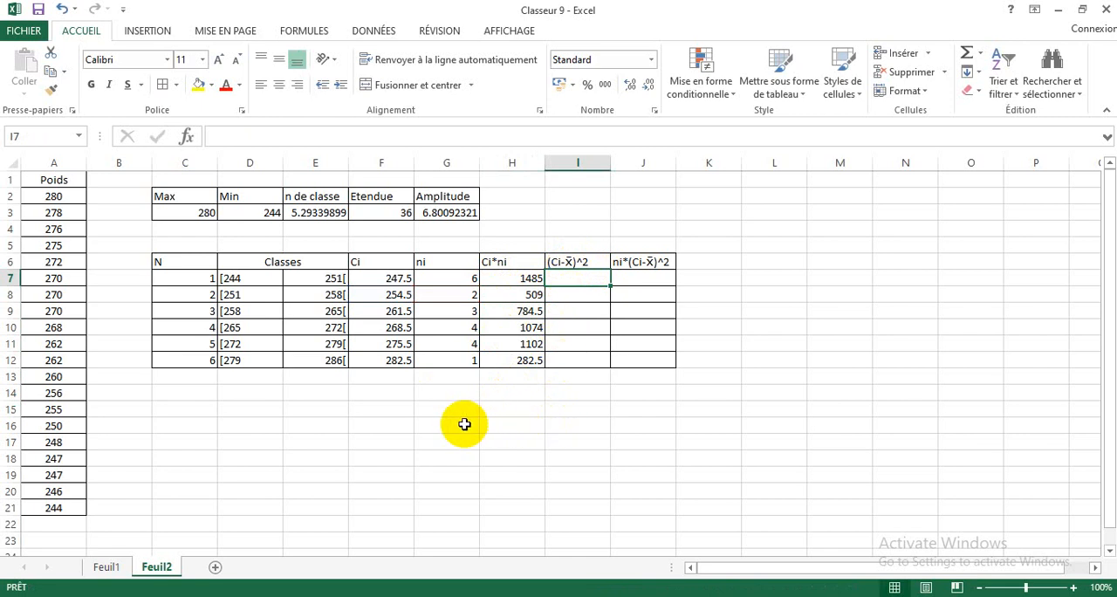
pyautogui.click(263, 427)
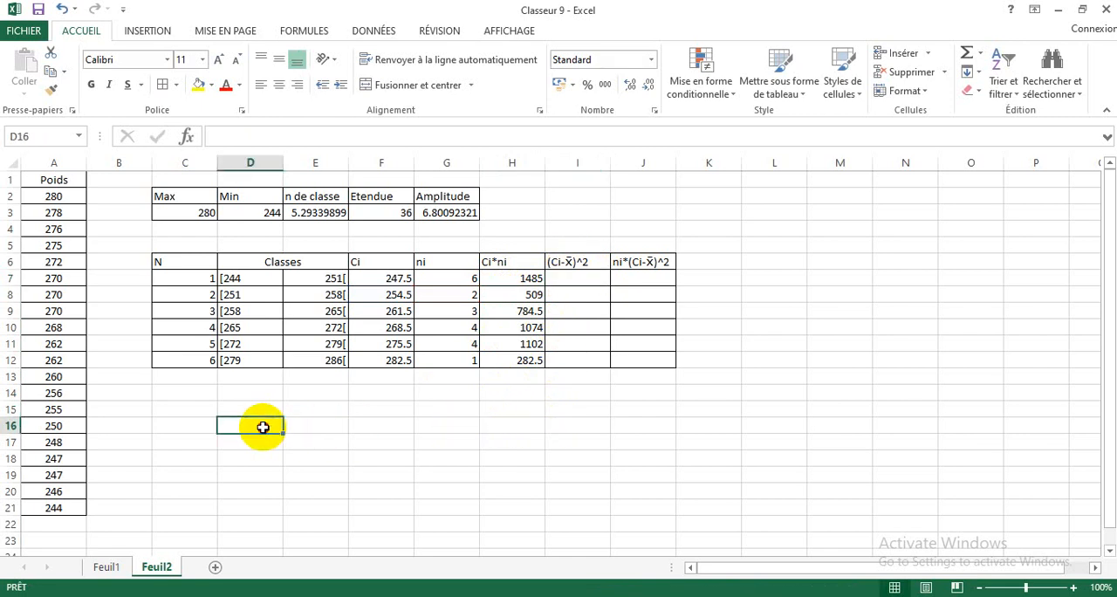
pyautogui.moveTo(263, 426); pyautogui.dragTo(417, 443)
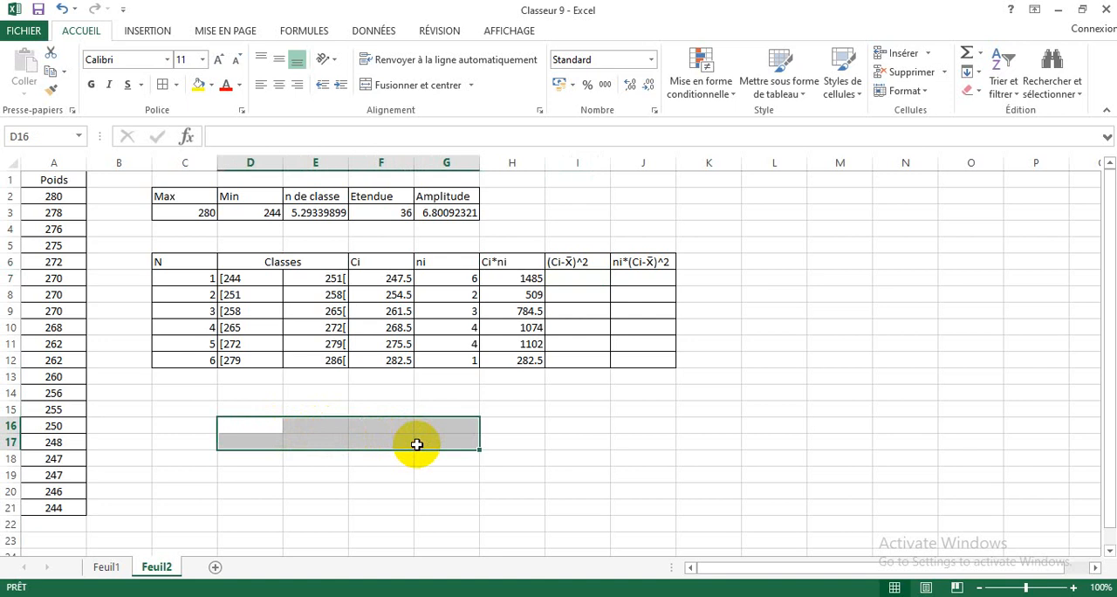
pyautogui.click(165, 84)
# Step: Enter the headers Moyenne in D16 and Variance in E16 of the new bordered table
pyautogui.click(254, 425)
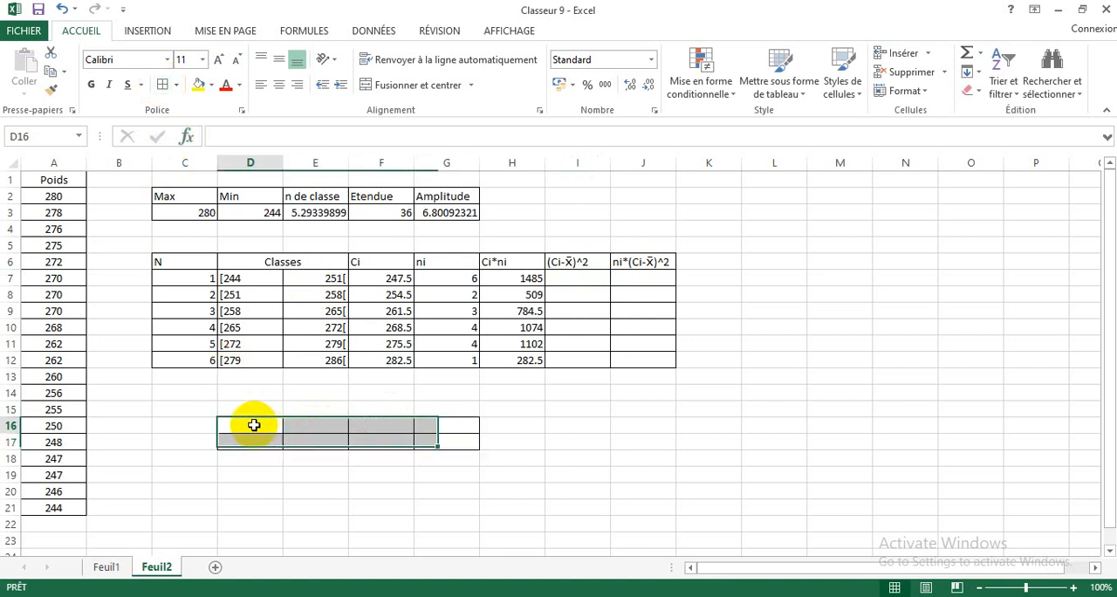
pyautogui.write('Moy')
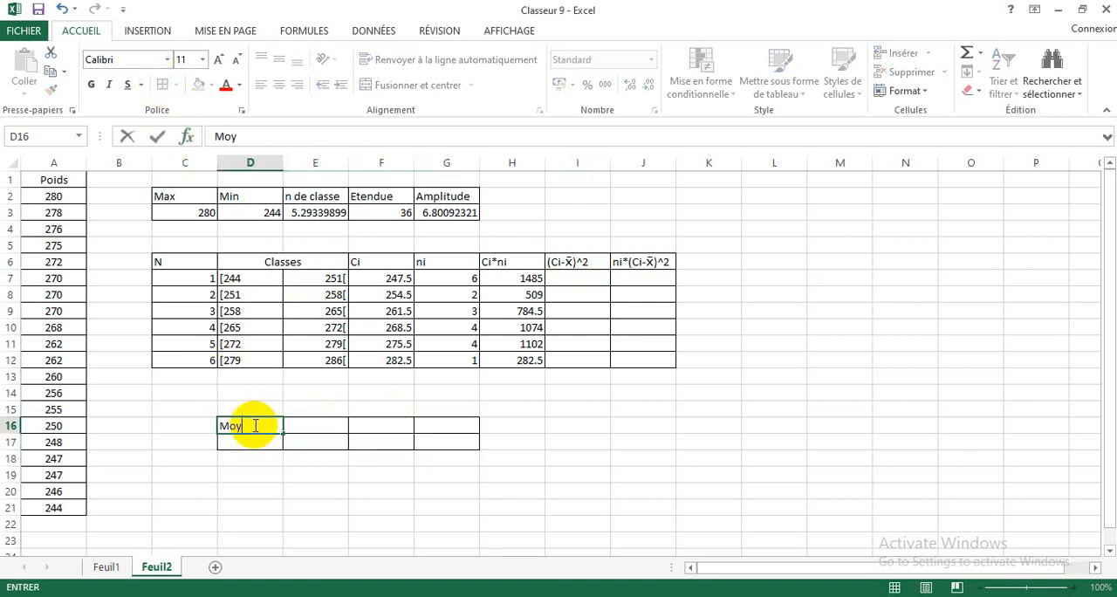
pyautogui.write('enne')
pyautogui.click(305, 425)
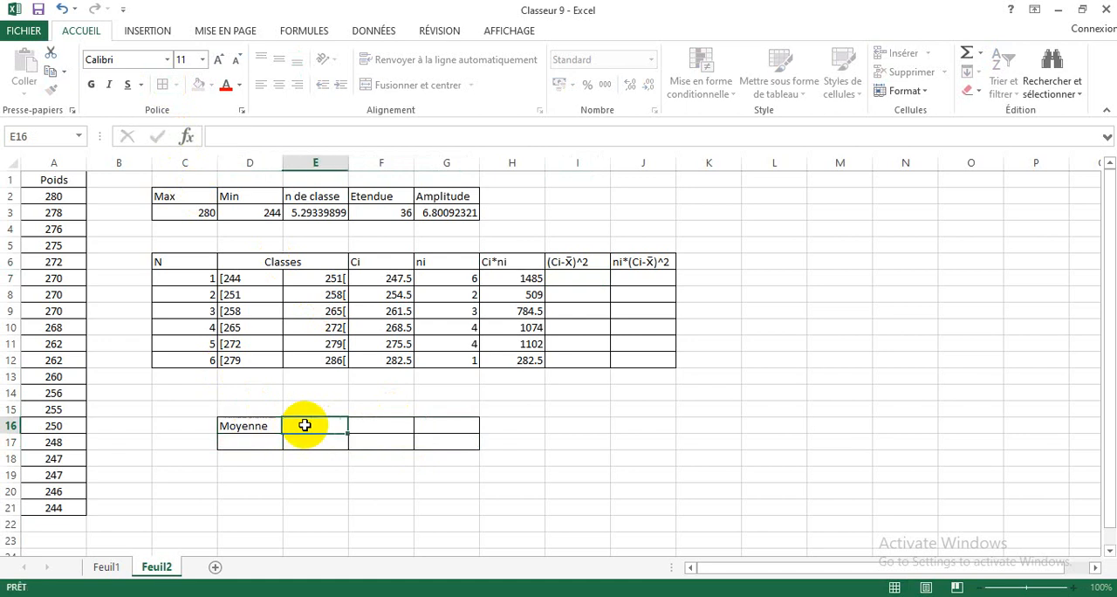
pyautogui.write('Var')
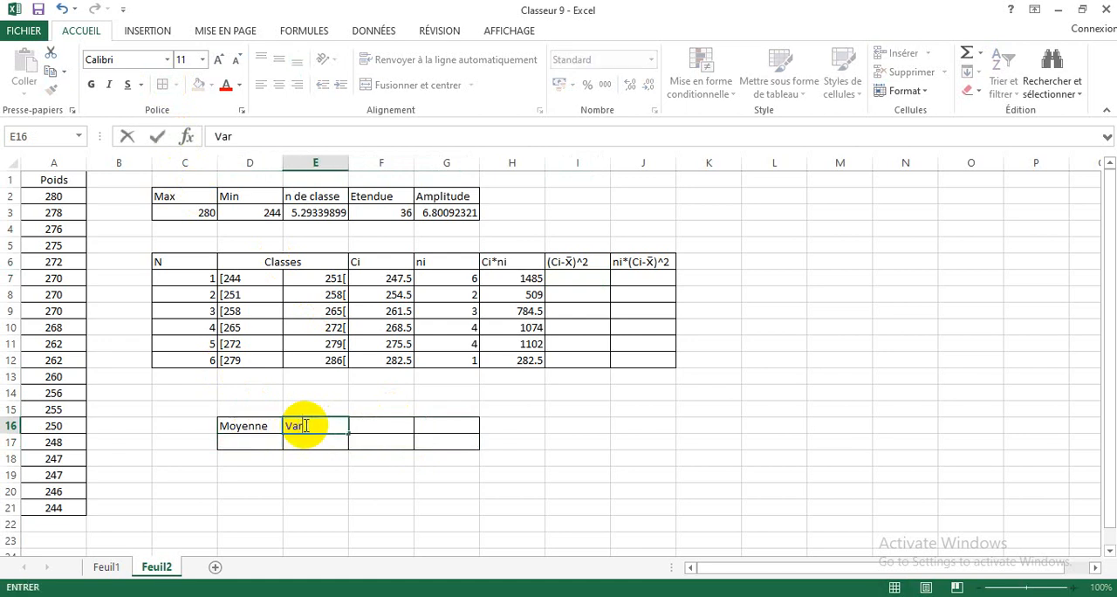
pyautogui.write('iance')
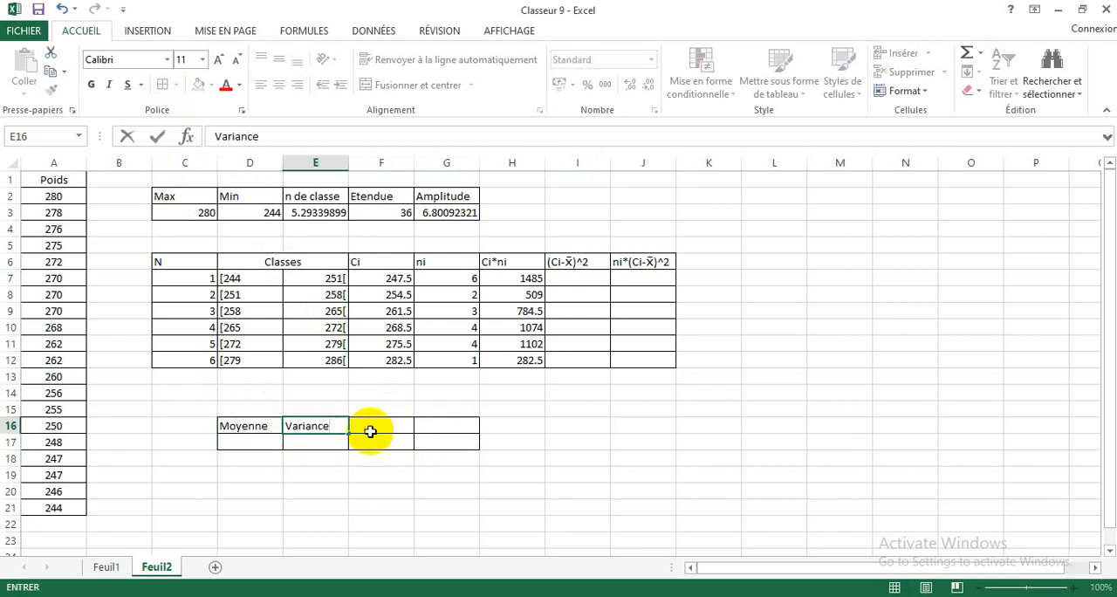
# Step: Enter the headers Ecart-type in F16 and Cv in G16 of the small results table
pyautogui.click(374, 430)
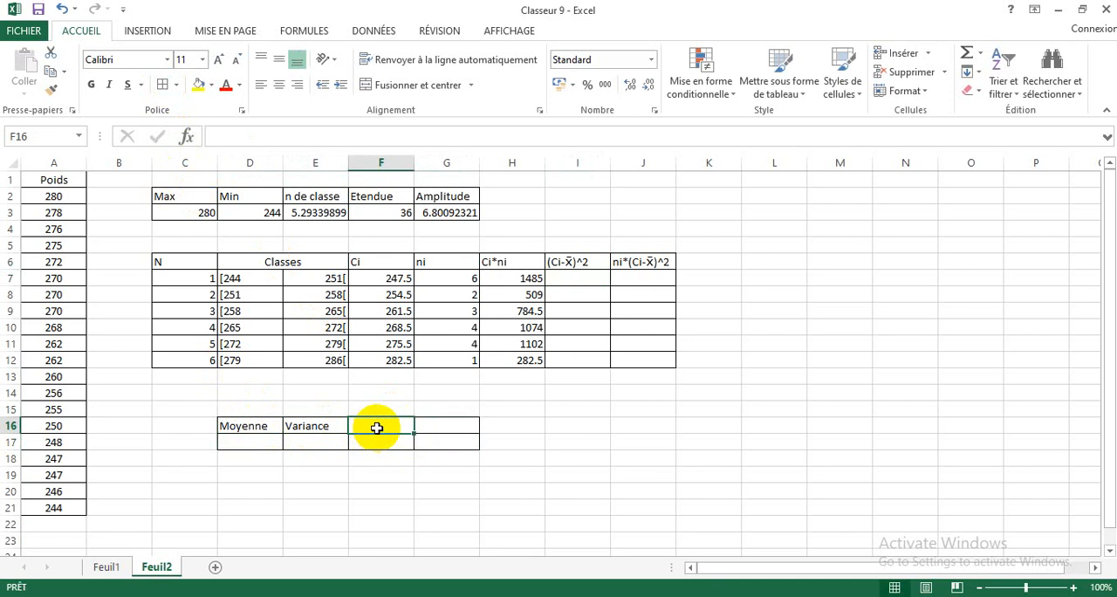
pyautogui.write('Ecart-t')
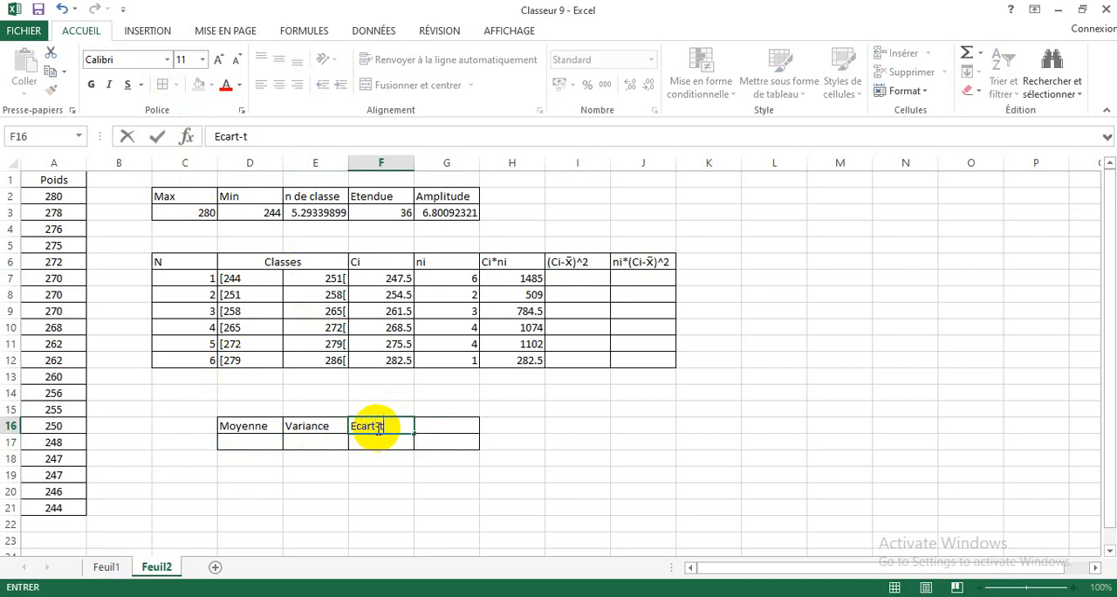
pyautogui.write('ype')
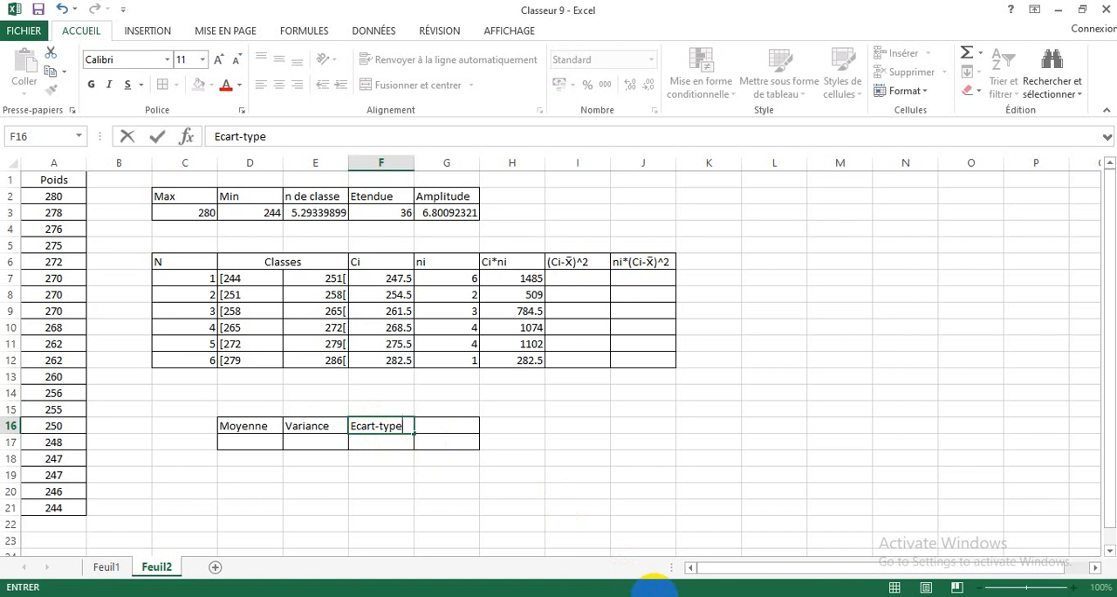
pyautogui.click(659, 595)
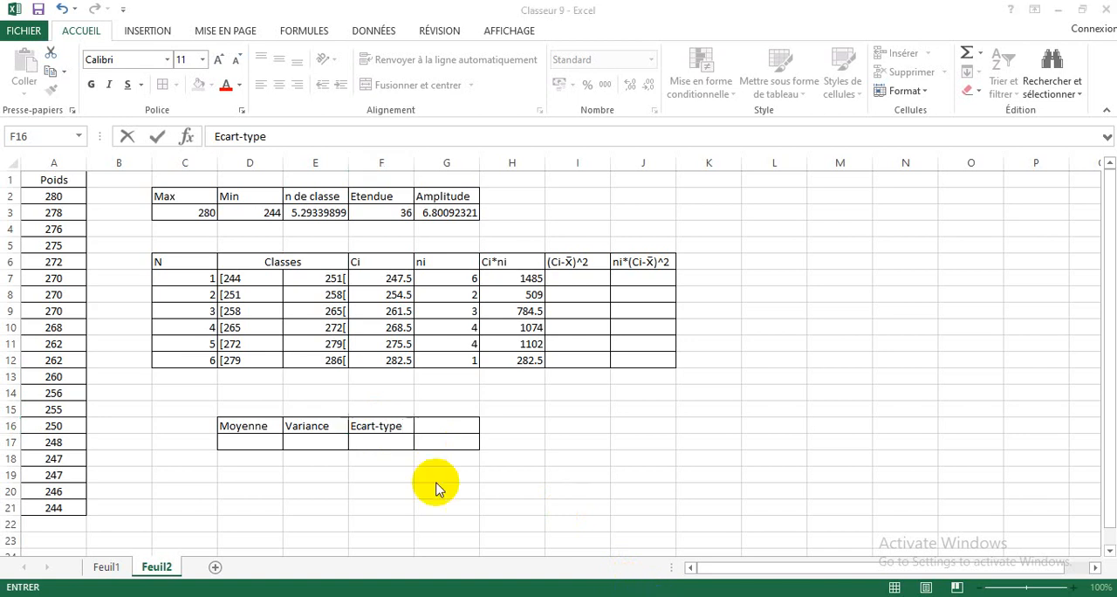
pyautogui.click(448, 423)
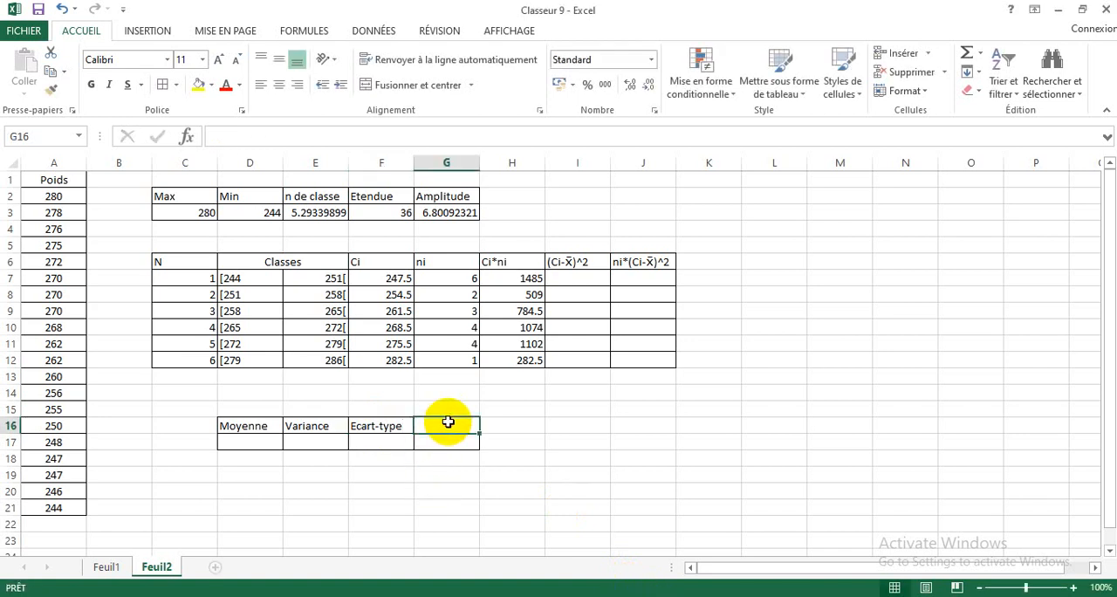
pyautogui.write('Cv')
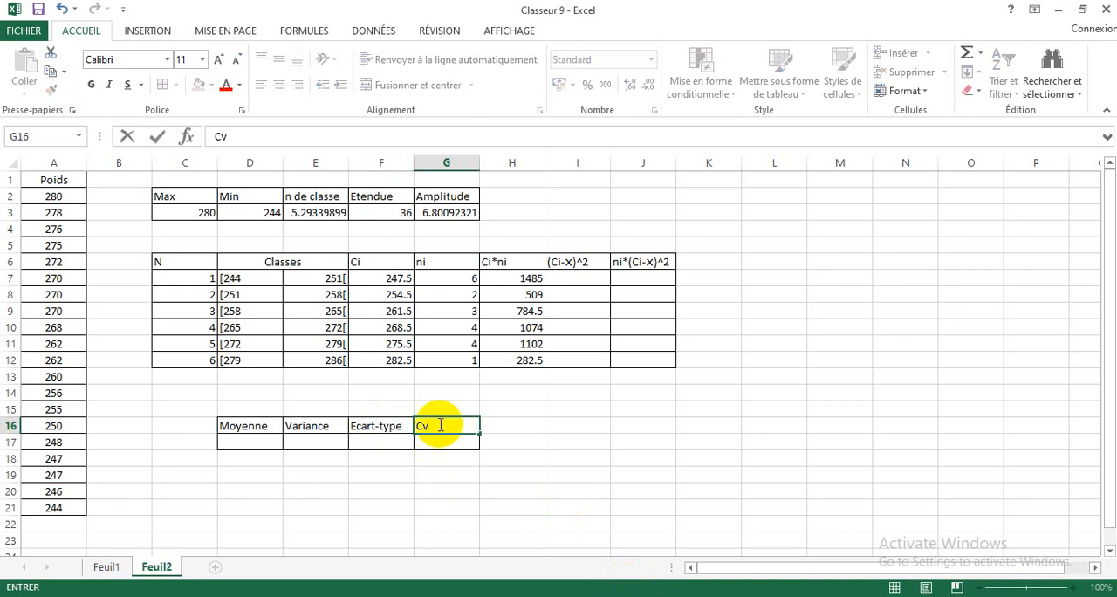
pyautogui.click(255, 443)
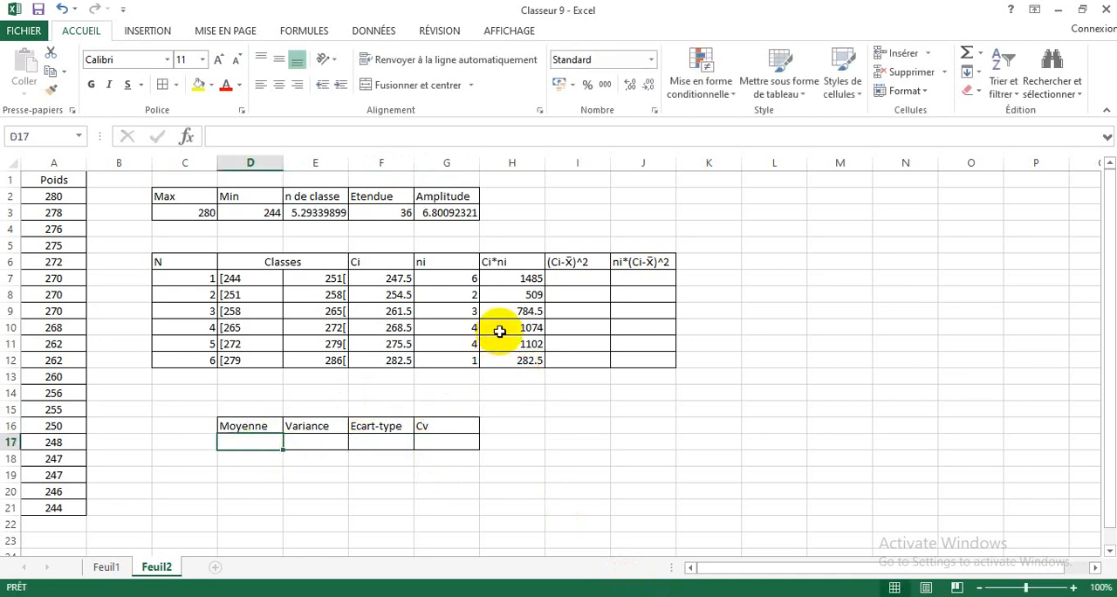
# Step: Total the Ci*ni column in H13 with the SOMME function over H7:H12
pyautogui.click(520, 375)
pyautogui.write('=')
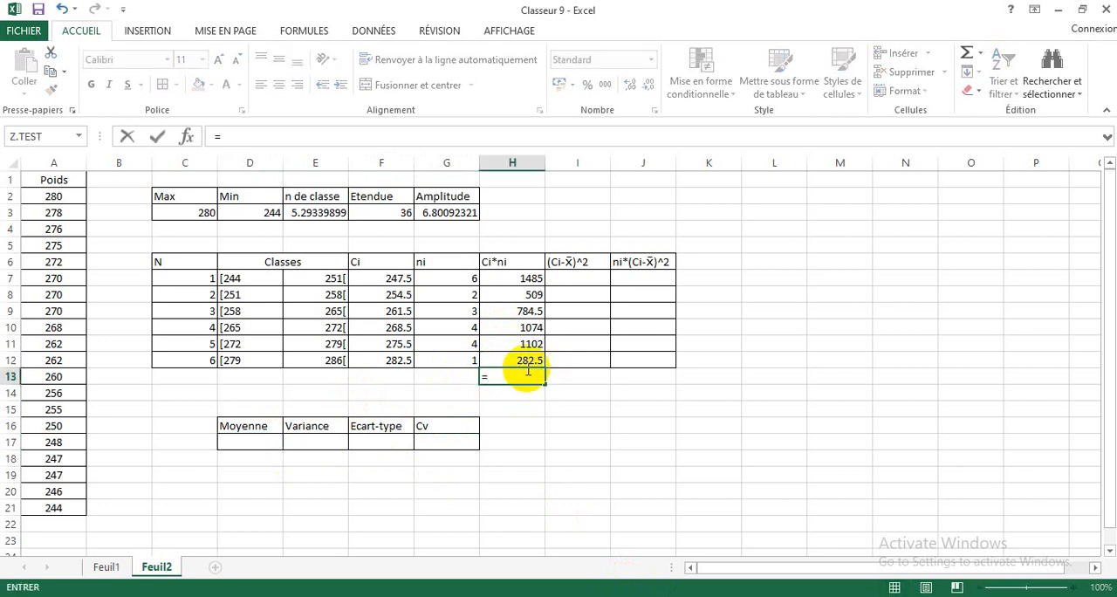
pyautogui.write('s')
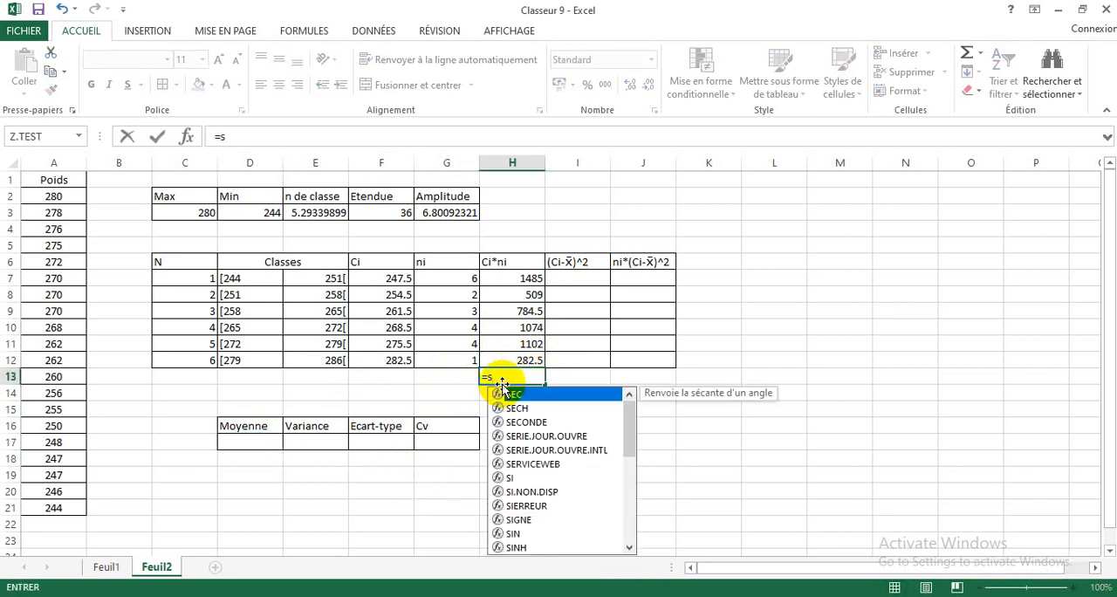
pyautogui.write('o')
pyautogui.doubleClick(519, 395)
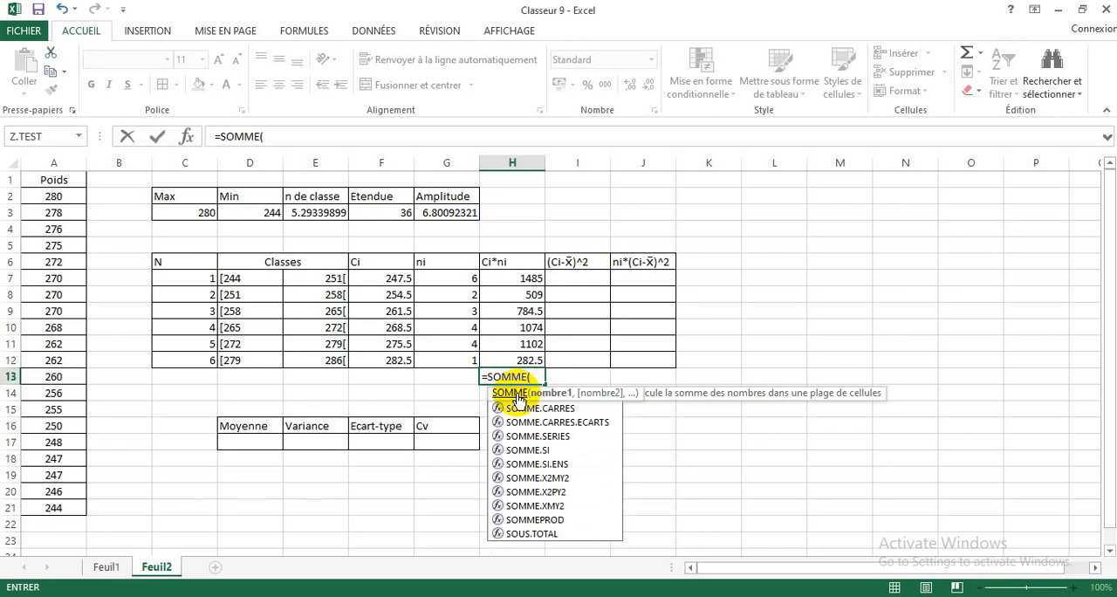
pyautogui.moveTo(519, 285); pyautogui.dragTo(507, 357)
pyautogui.press('Return')
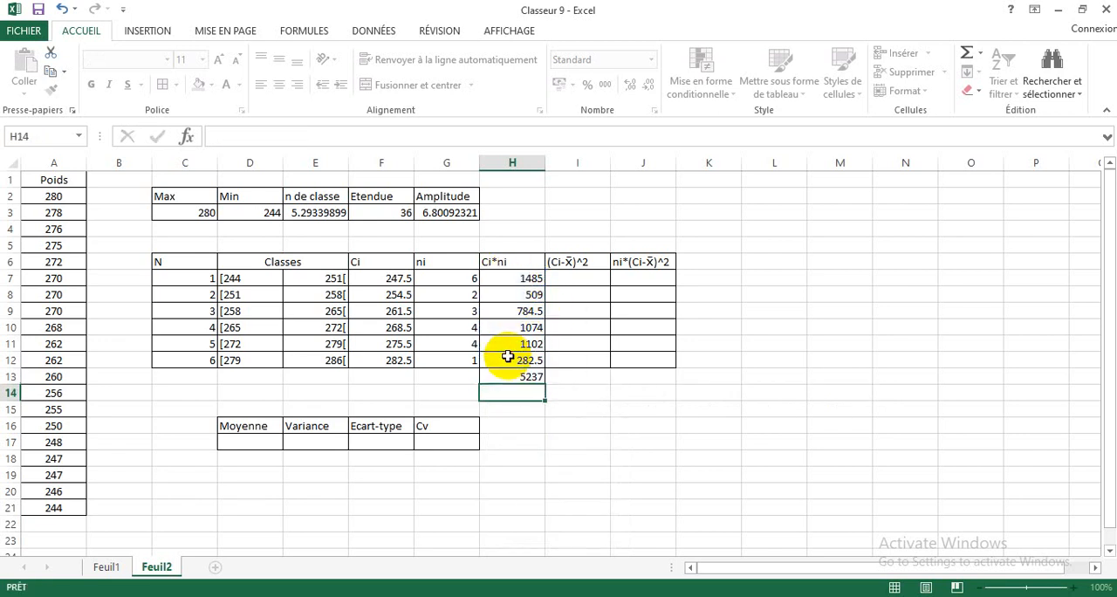
# Step: Total the ni column in G13 with the SOMME function over G7:G12
pyautogui.click(432, 376)
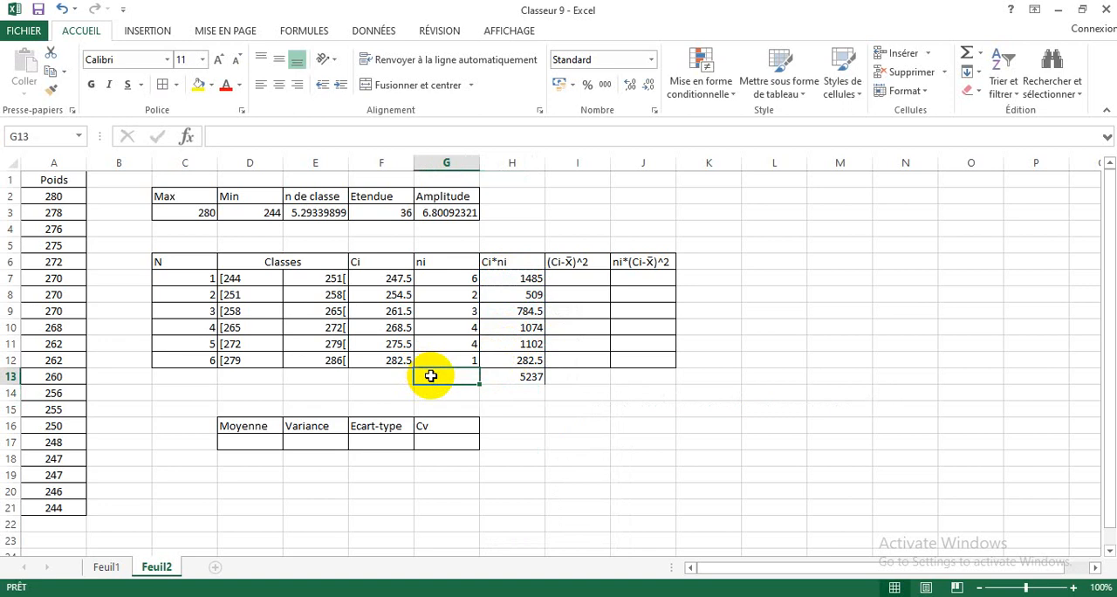
pyautogui.write('=so')
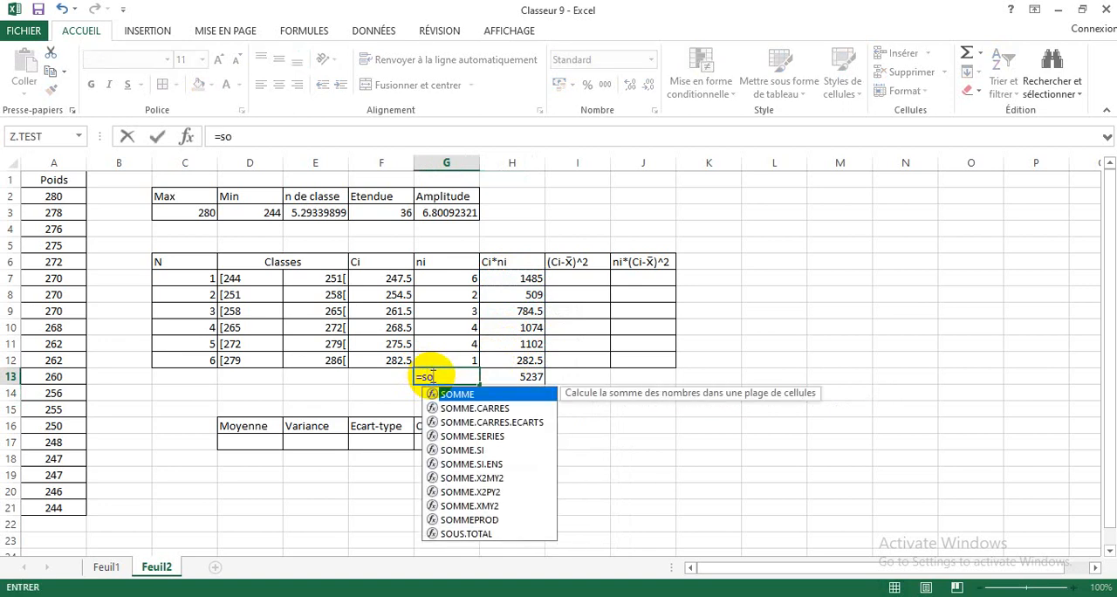
pyautogui.doubleClick(448, 394)
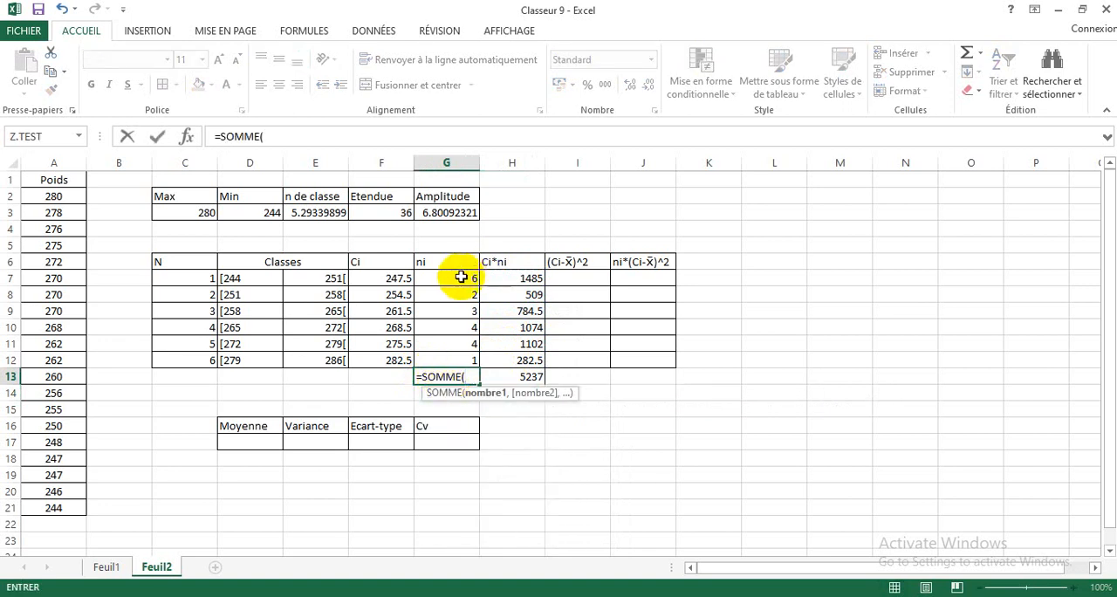
pyautogui.moveTo(460, 276); pyautogui.dragTo(459, 359)
pyautogui.press('Return')
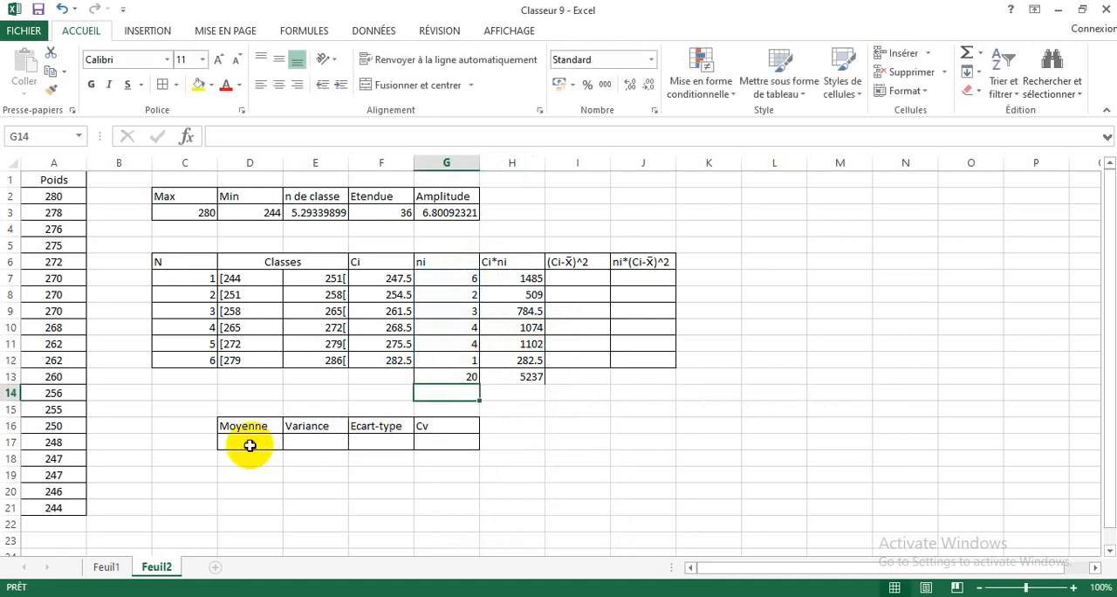
# Step: Calculate the Moyenne in D17 with the formula =H13/G13
pyautogui.click(250, 445)
pyautogui.write('=')
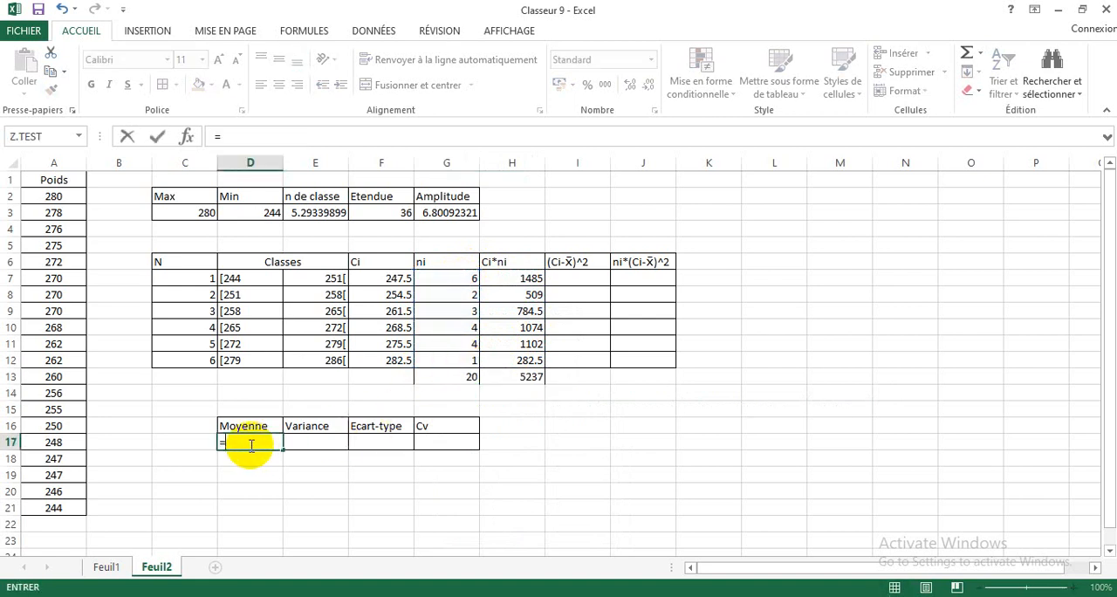
pyautogui.click(508, 379)
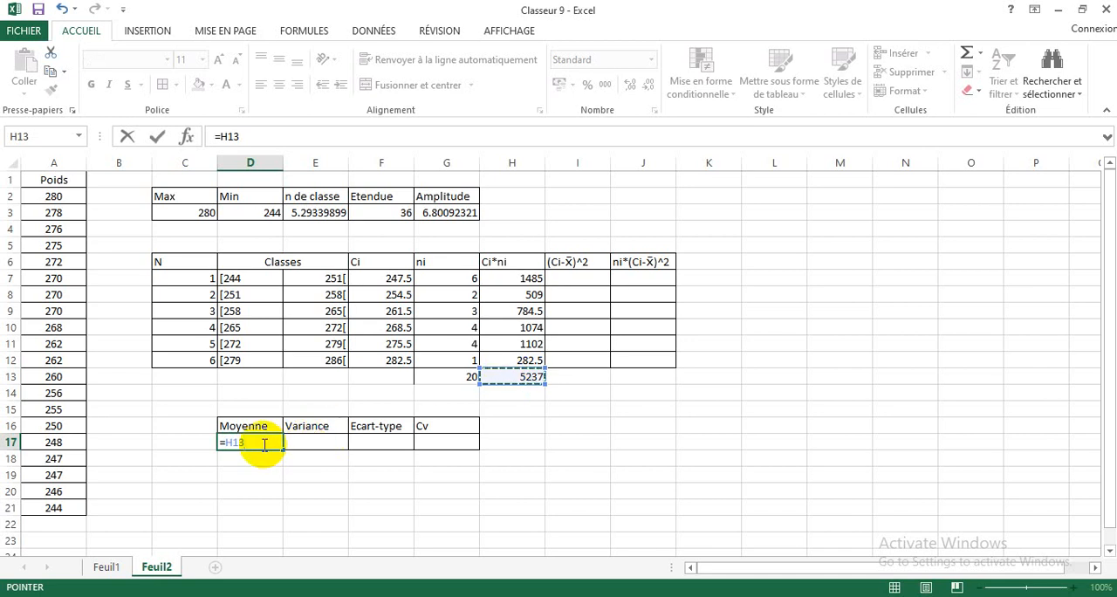
pyautogui.write('/')
pyautogui.click(447, 379)
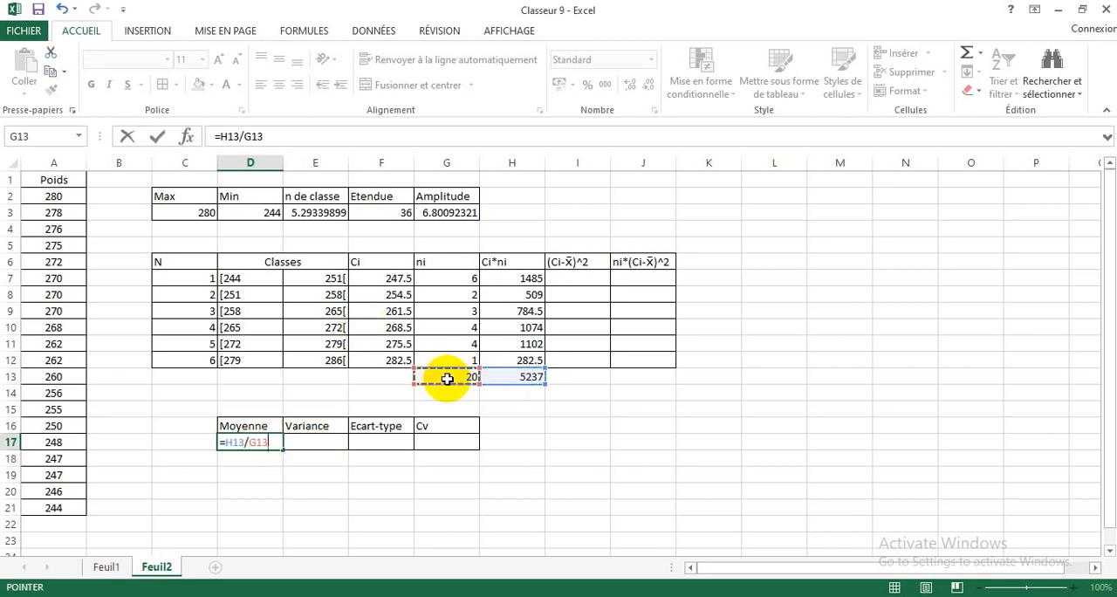
pyautogui.press('Return')
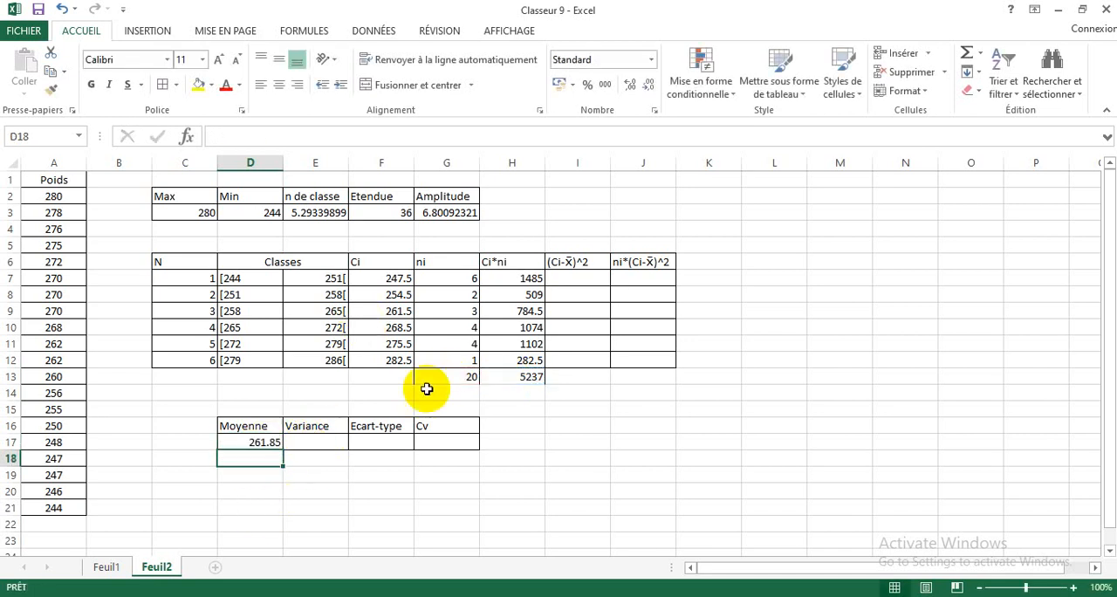
# Step: Calculate the first (Ci-X̄)^2 value in I7 with the formula =(F7-261.85)^2
pyautogui.click(584, 276)
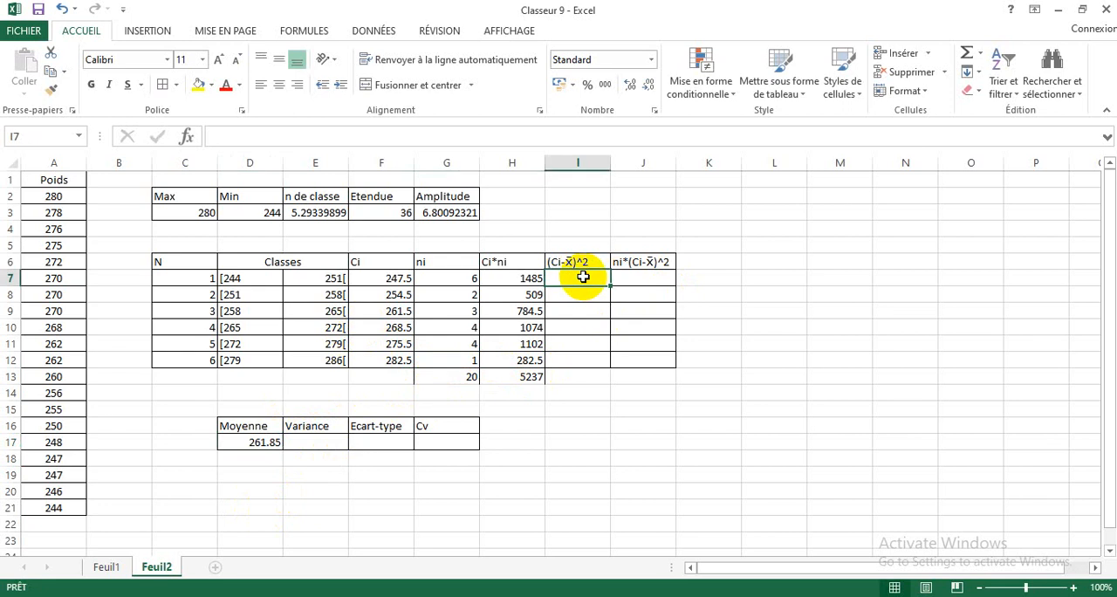
pyautogui.write('=')
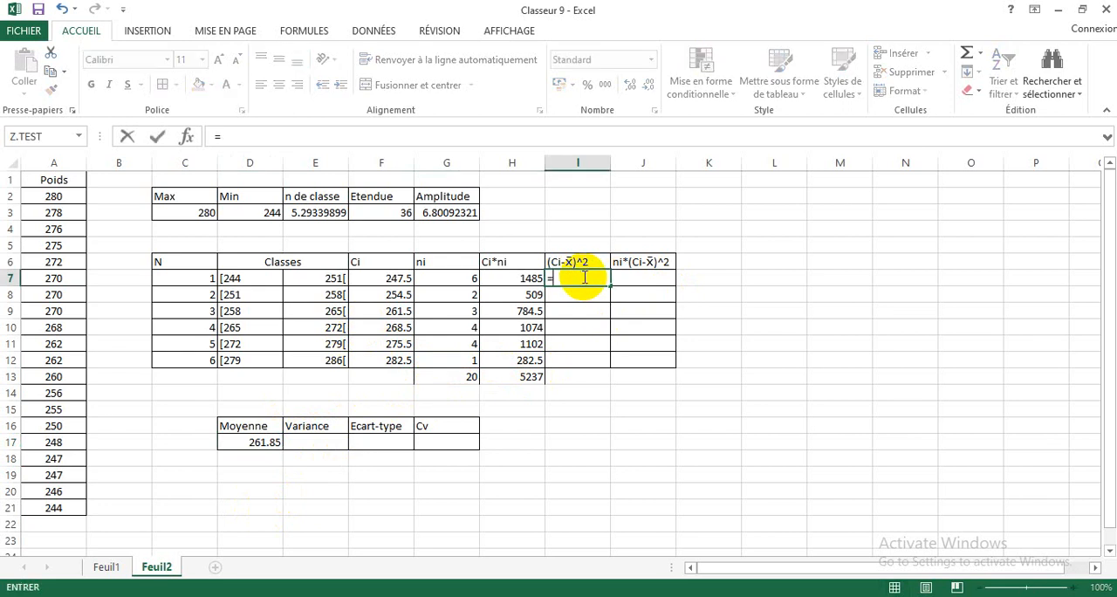
pyautogui.write('(')
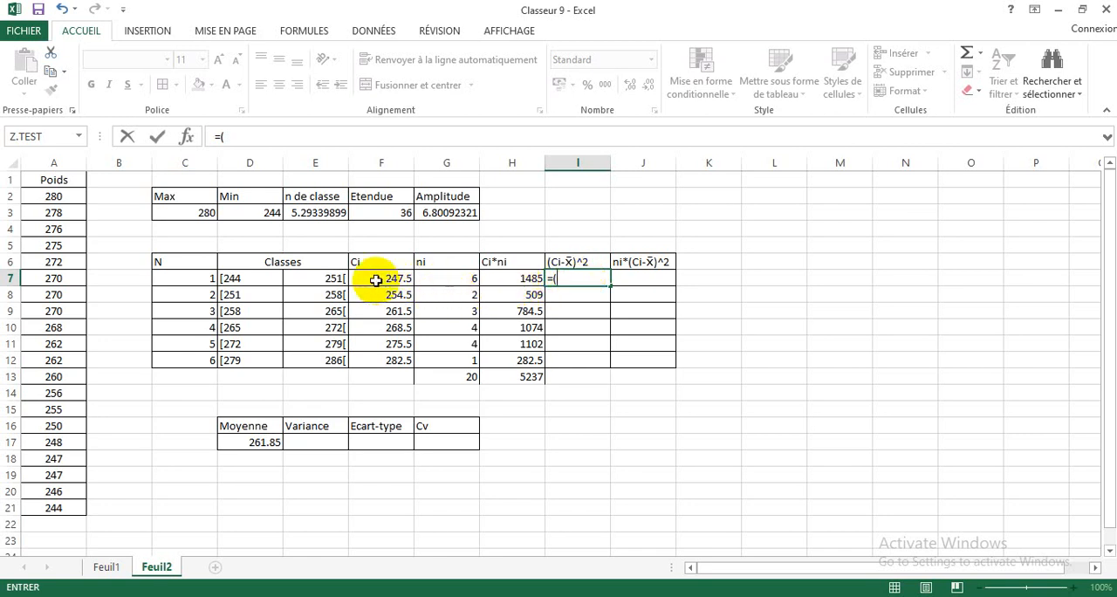
pyautogui.click(410, 284)
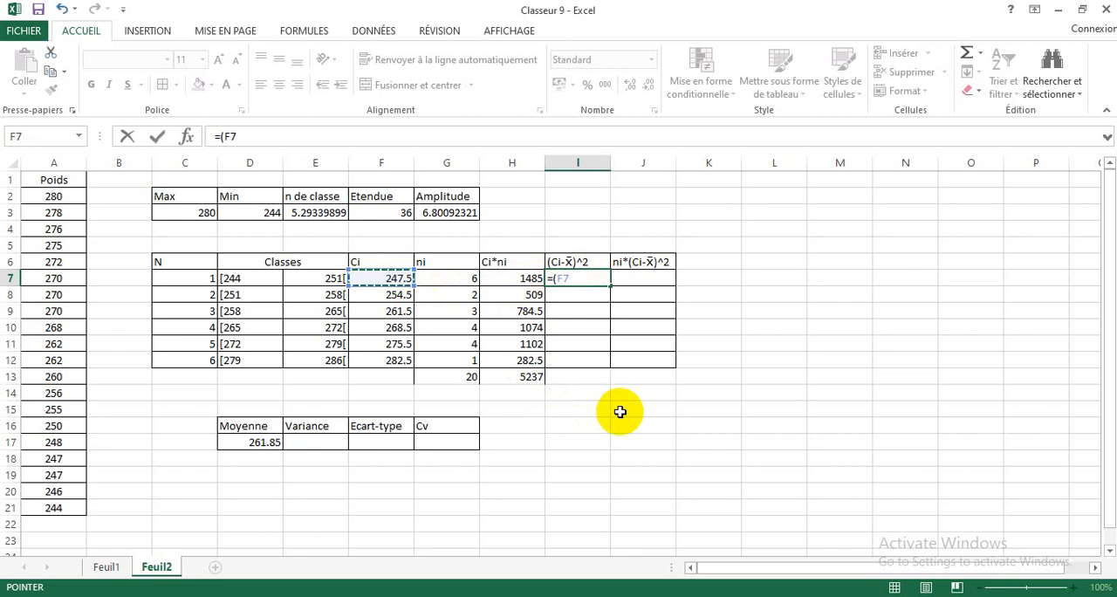
pyautogui.write('=')
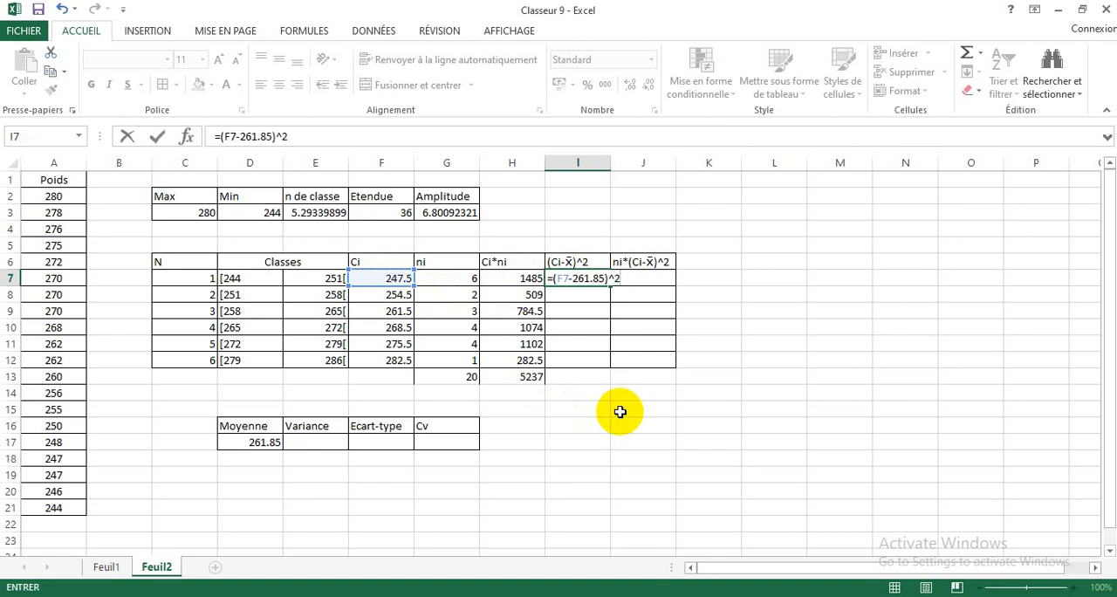
pyautogui.press('Return')
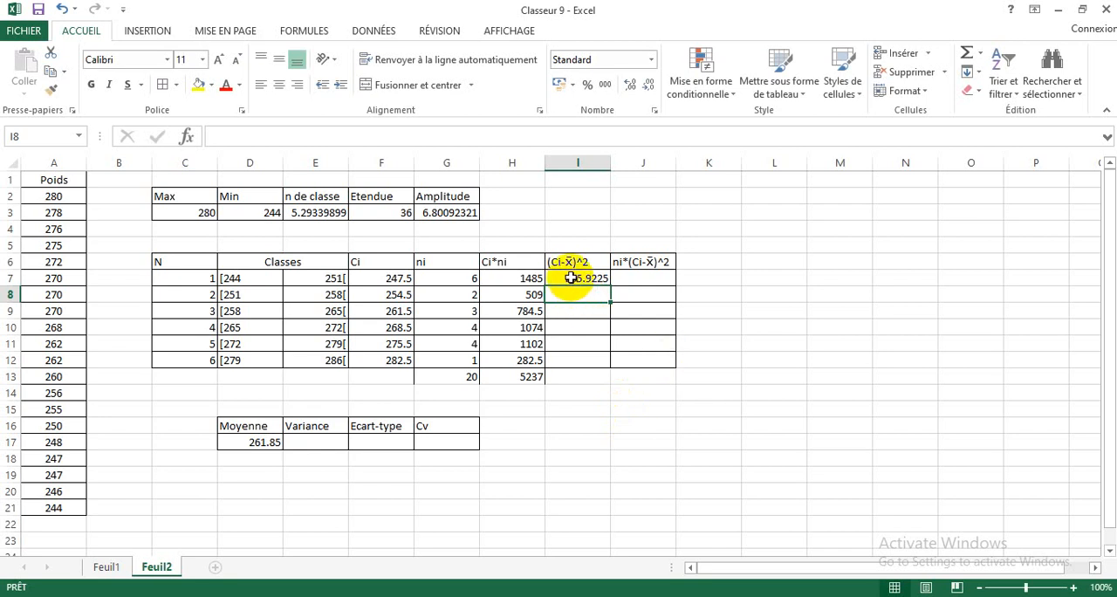
# Step: Fill the (Ci-X̄)^2 formula from I7 down to I12
pyautogui.click(570, 277)
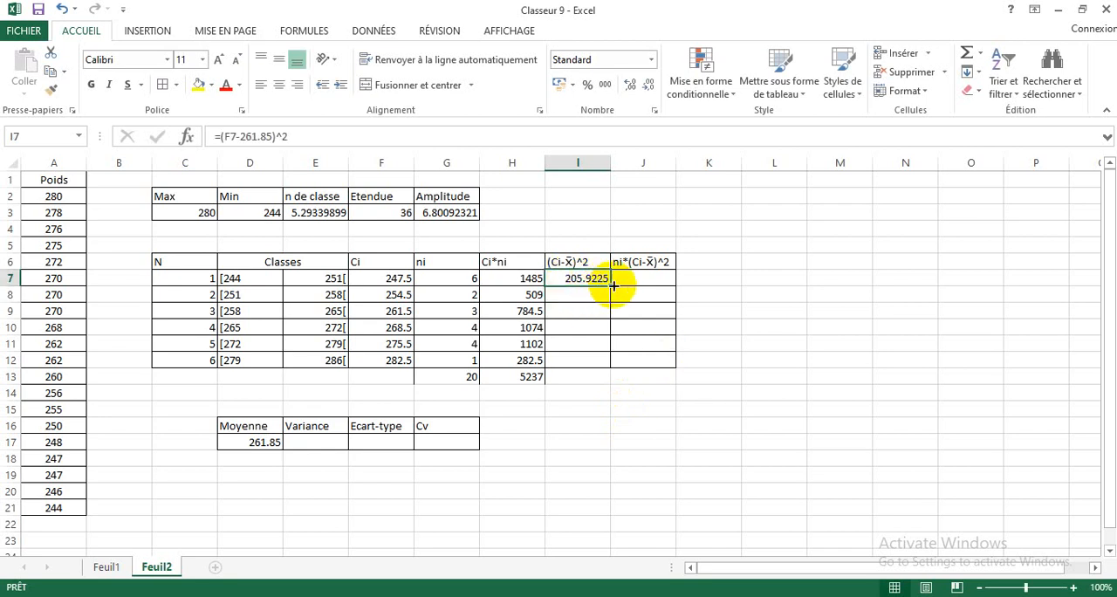
pyautogui.moveTo(614, 285); pyautogui.dragTo(603, 361)
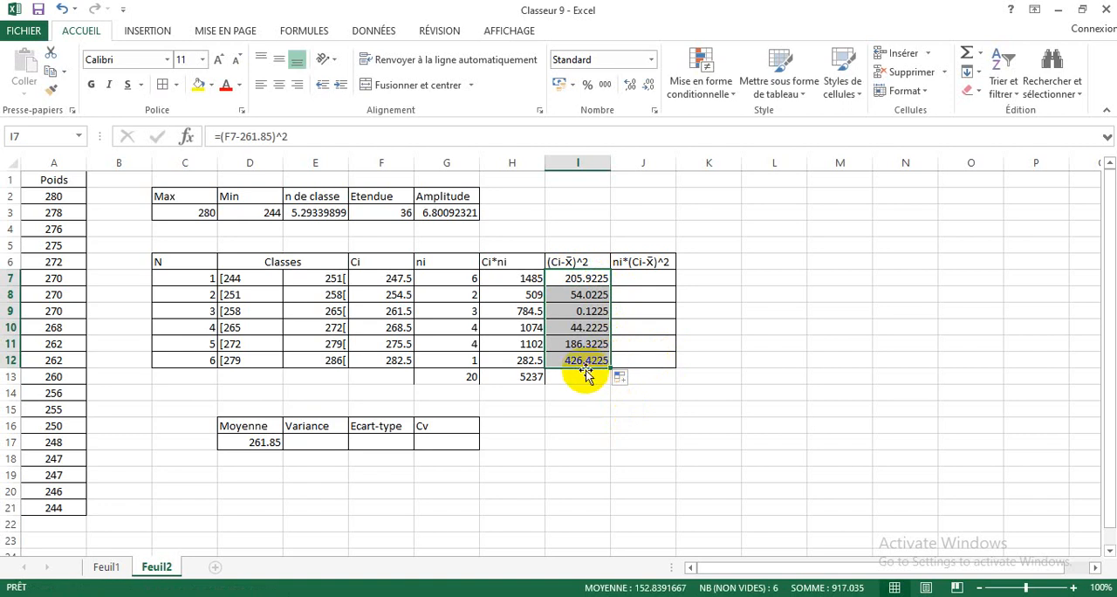
pyautogui.click(580, 373)
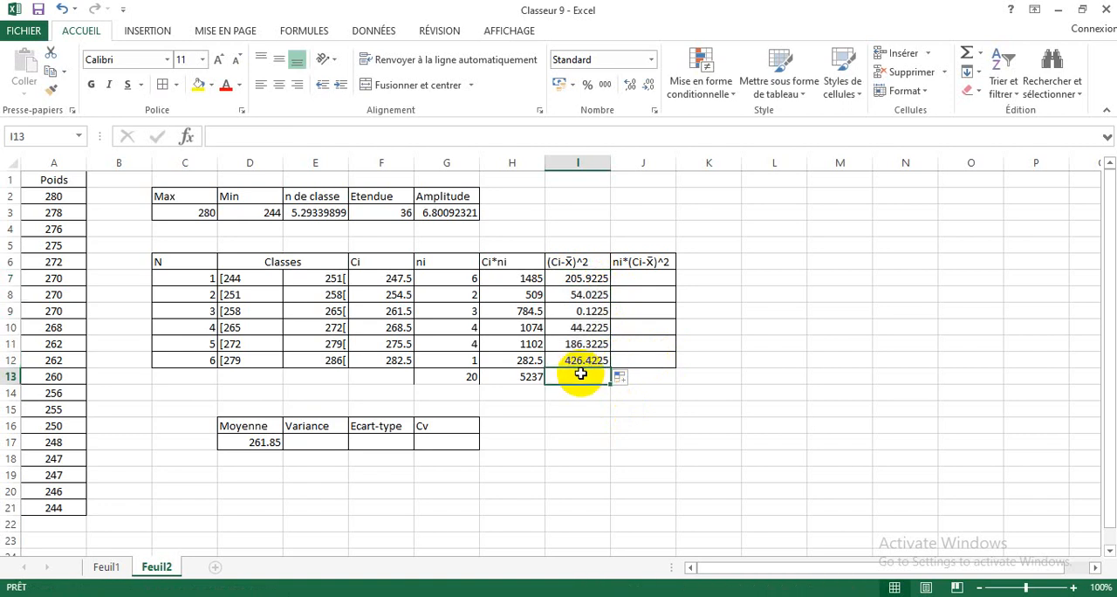
# Step: Check the formulas in I7 and I8 of the (Ci-X̄)^2 column without changing them
pyautogui.doubleClick(608, 280)
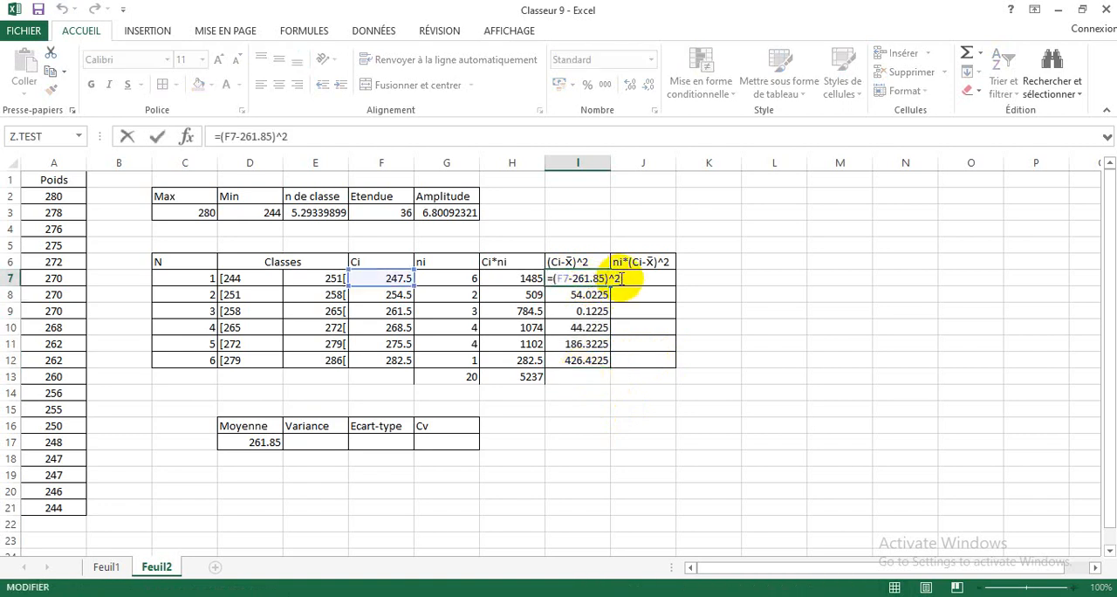
pyautogui.click(599, 420)
pyautogui.doubleClick(592, 299)
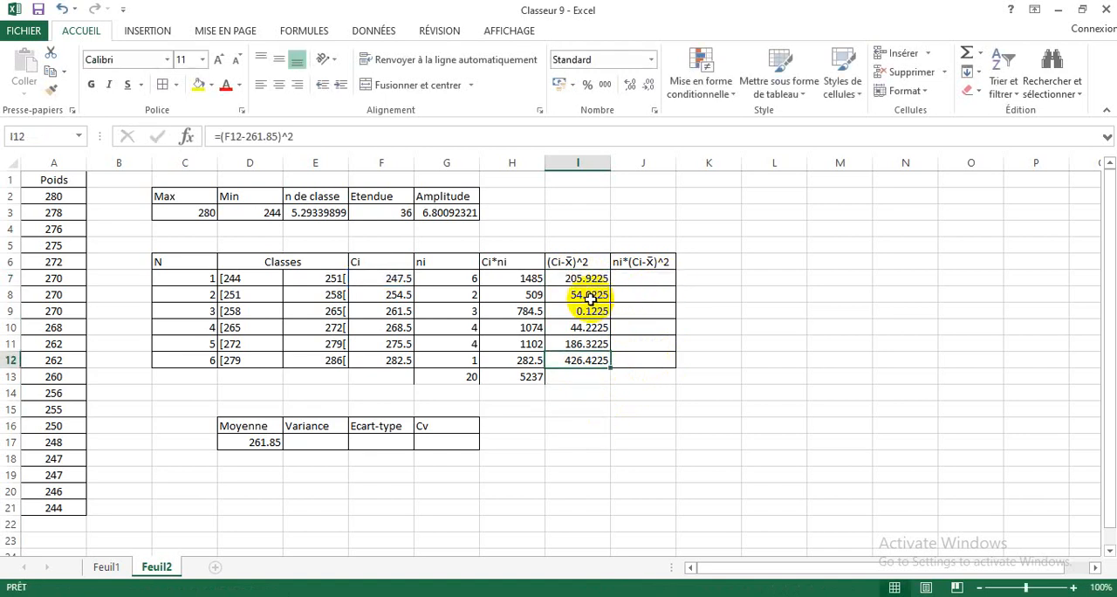
pyautogui.doubleClick(593, 296)
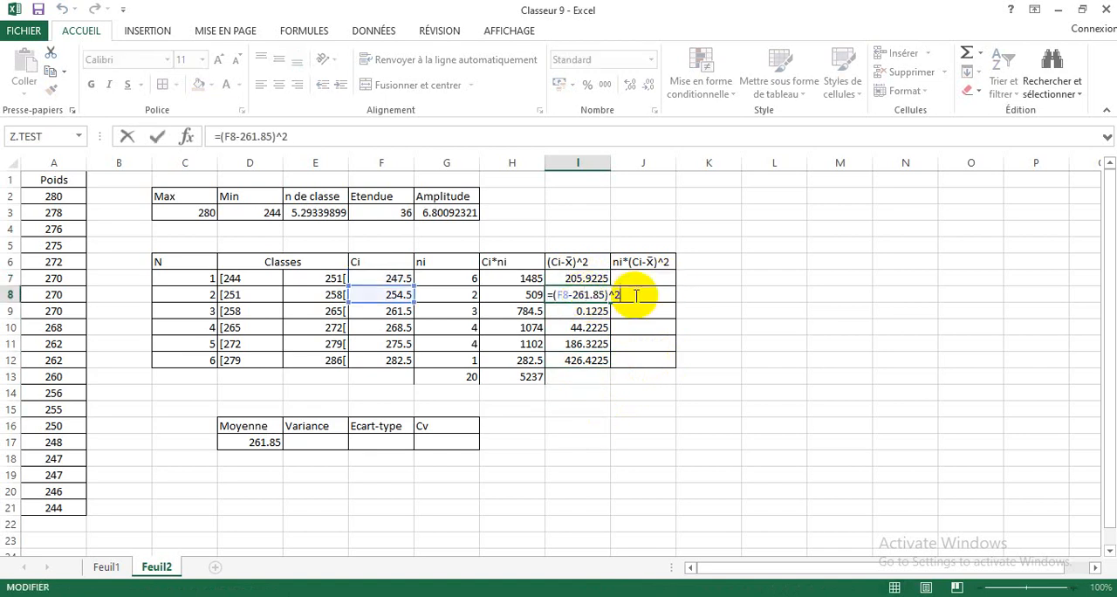
pyautogui.click(576, 426)
pyautogui.click(576, 445)
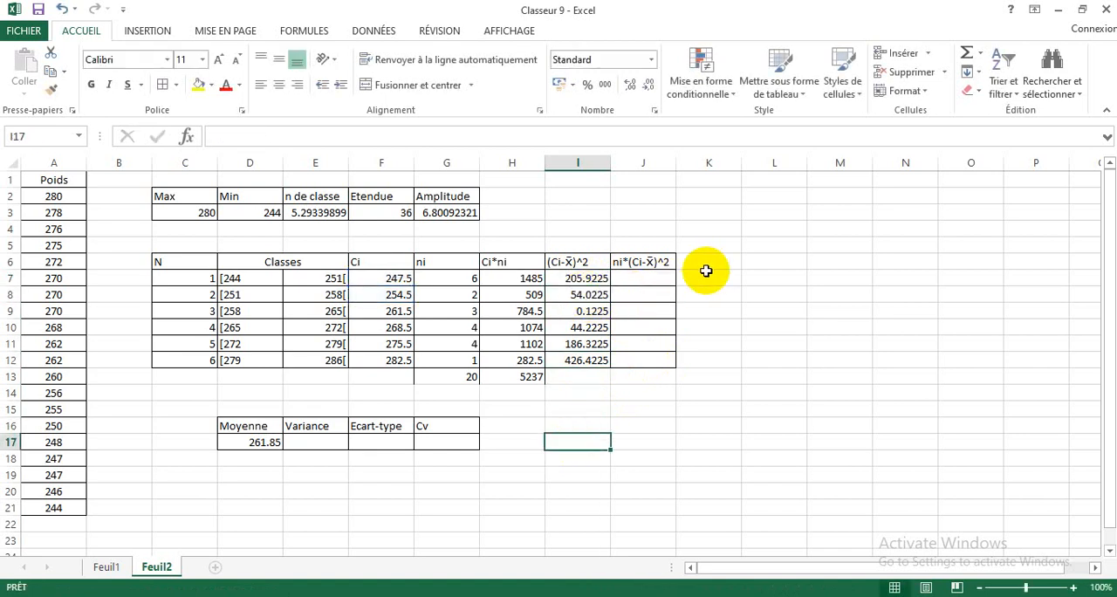
# Step: Calculate the first ni*(Ci-X̄)^2 value in J7 with the formula =G7*I7
pyautogui.click(629, 278)
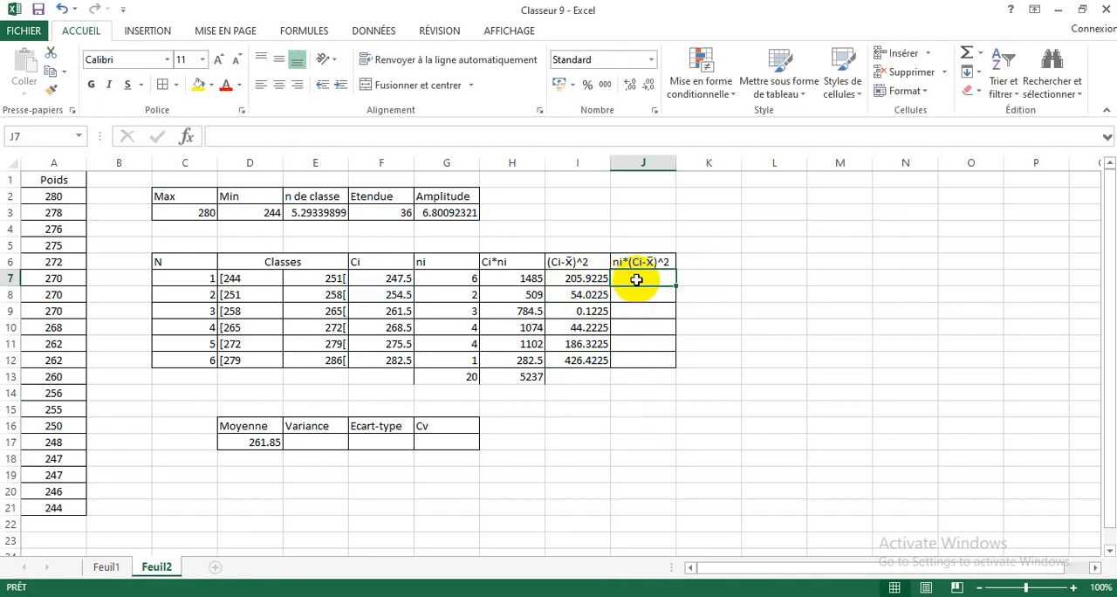
pyautogui.write('=')
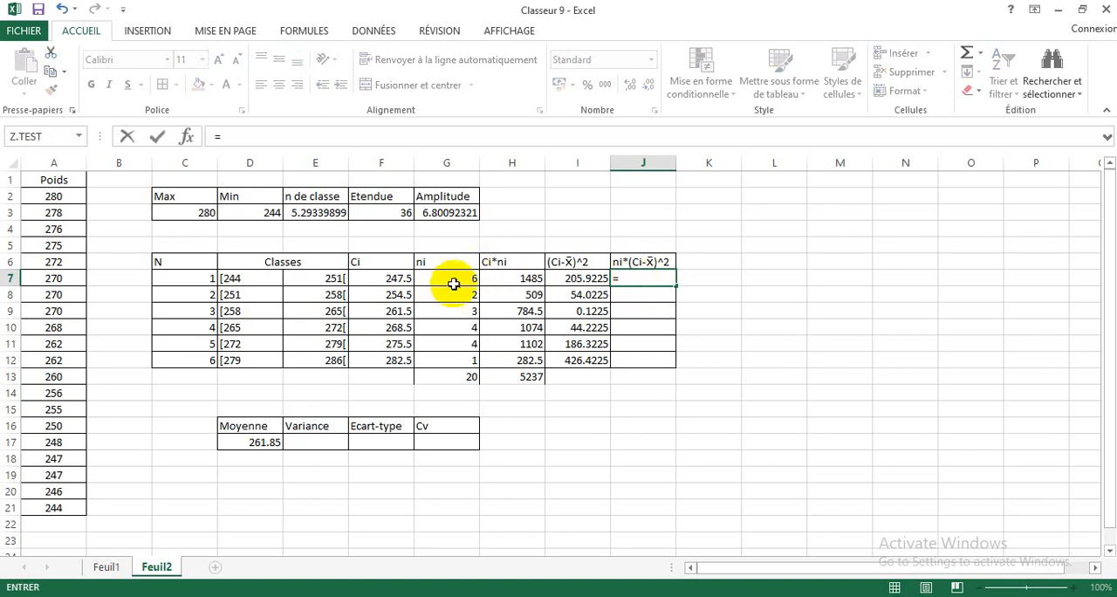
pyautogui.click(454, 281)
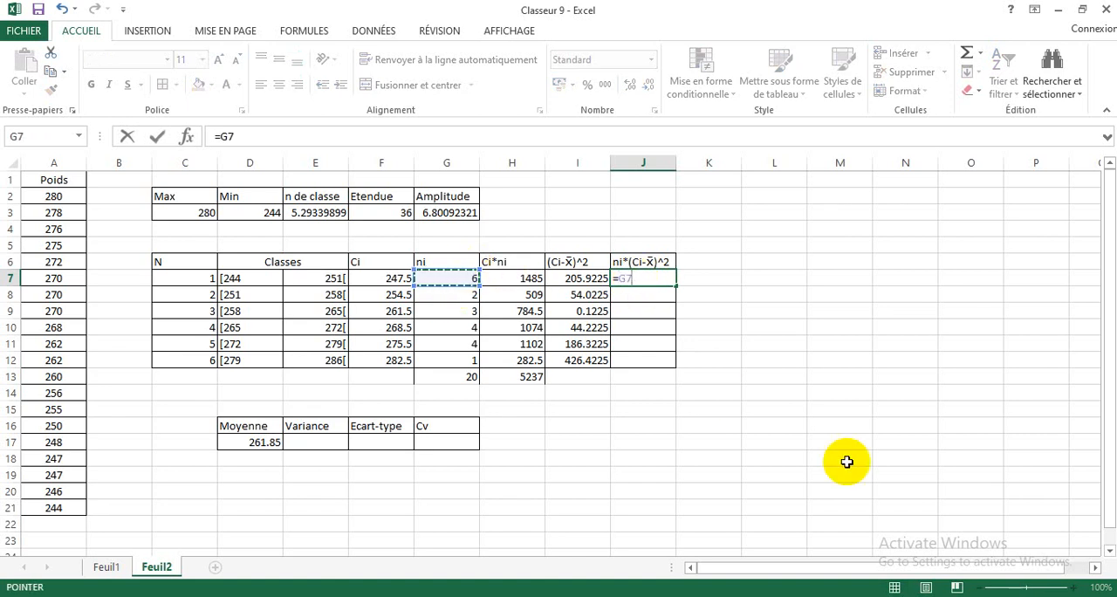
pyautogui.write('*')
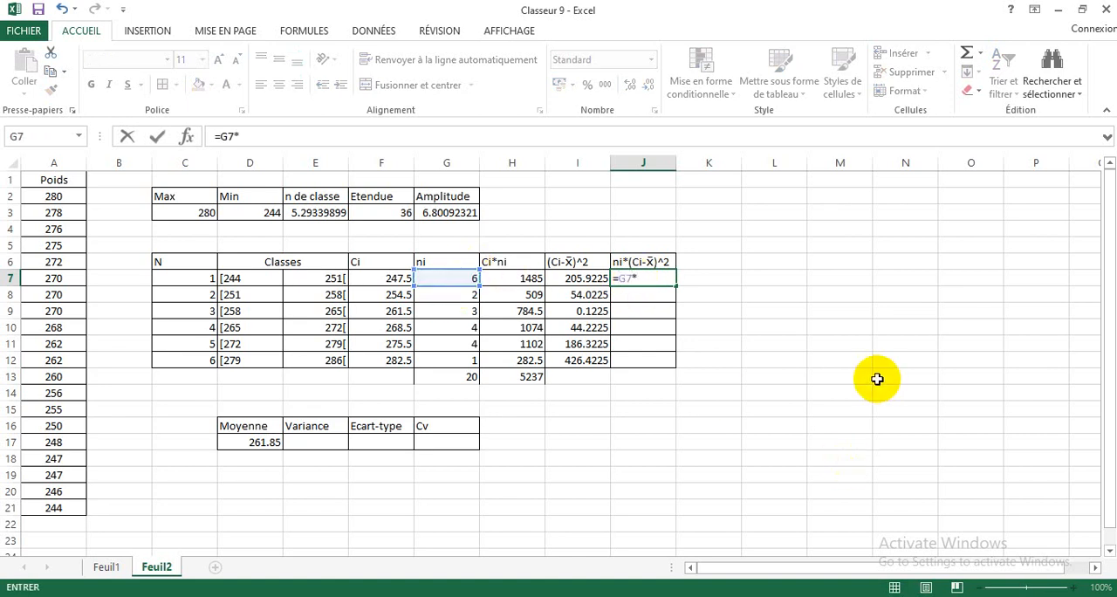
pyautogui.click(569, 276)
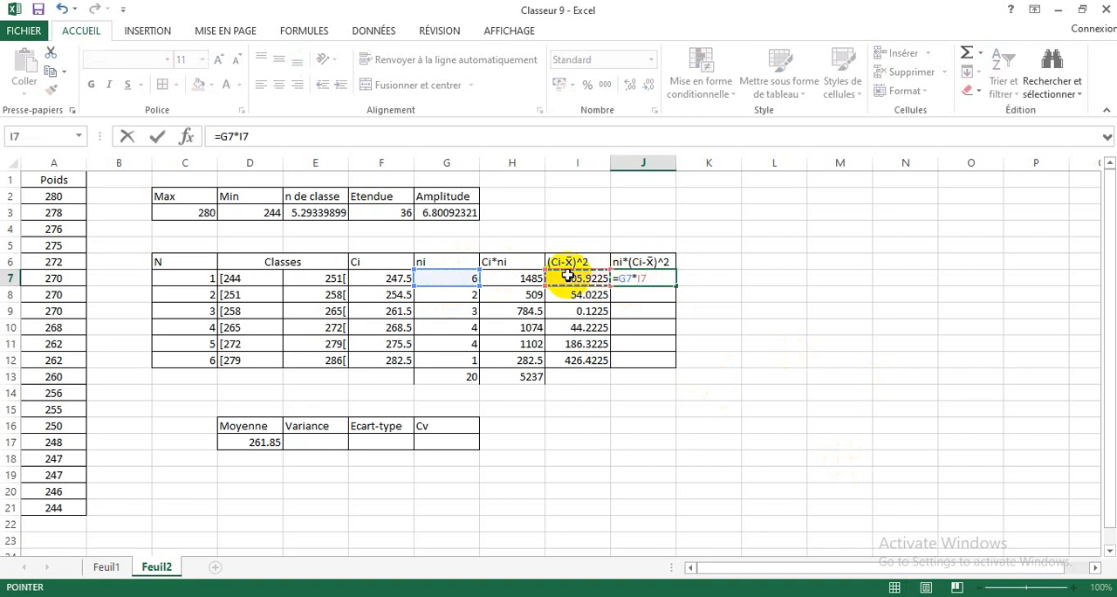
pyautogui.press('Return')
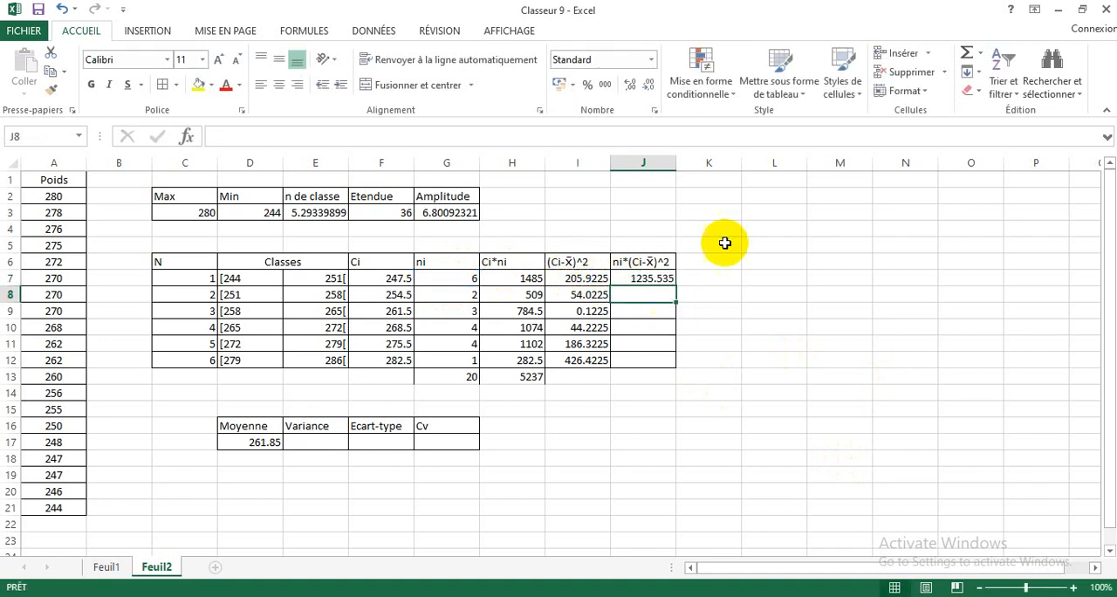
# Step: Fill the ni*(Ci-X̄)^2 formula from J7 down to J12
pyautogui.click(657, 280)
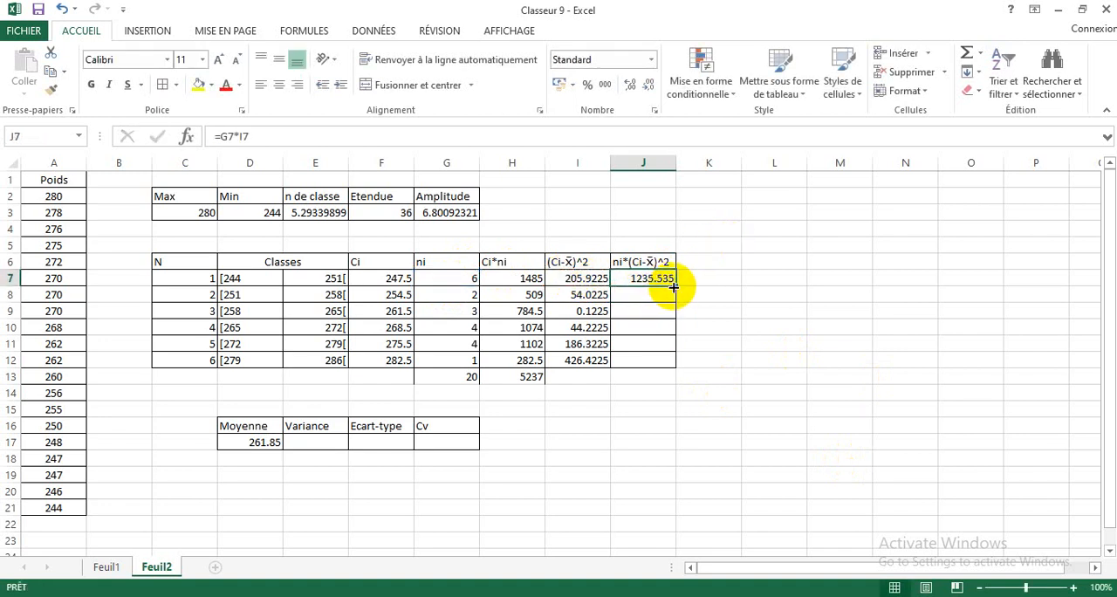
pyautogui.moveTo(671, 286); pyautogui.dragTo(666, 358)
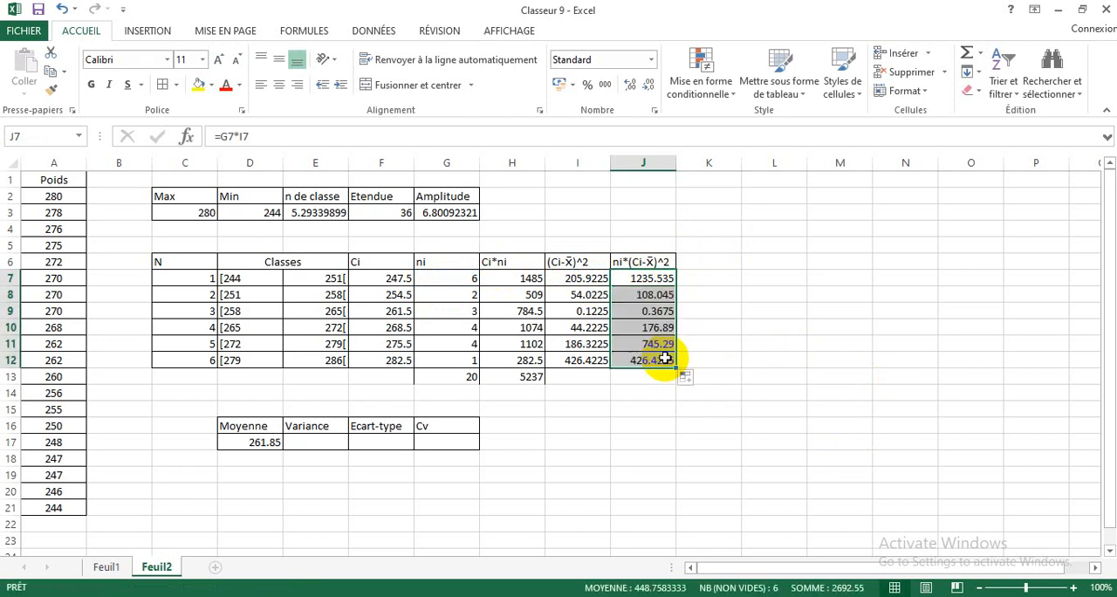
pyautogui.click(622, 407)
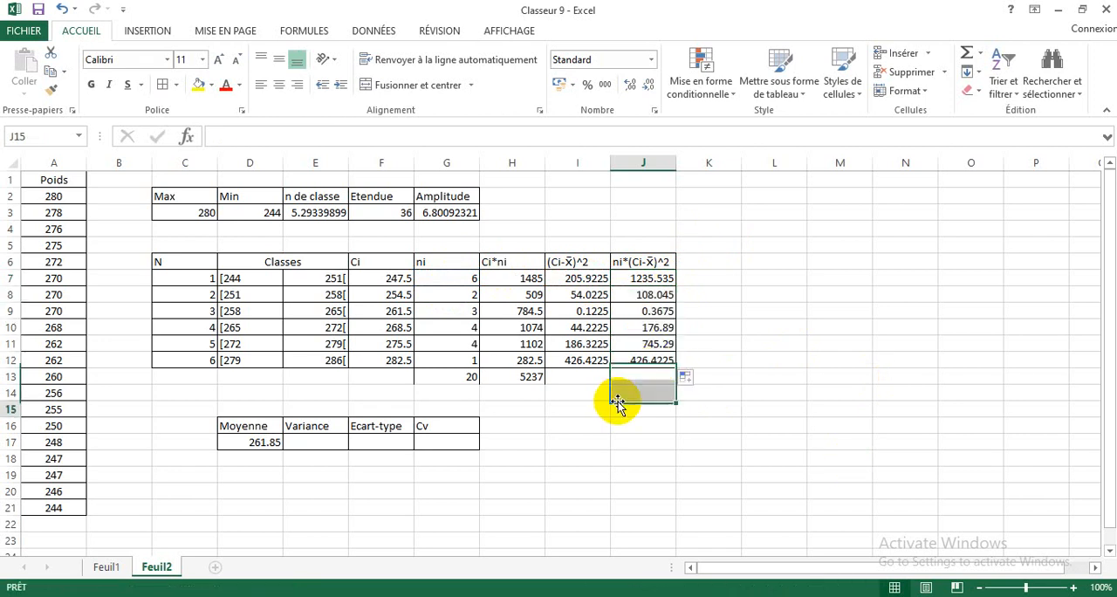
# Step: Check the formulas in J7 and J8 of the ni*(Ci-X̄)^2 column without changing them
pyautogui.doubleClick(649, 277)
pyautogui.click(743, 322)
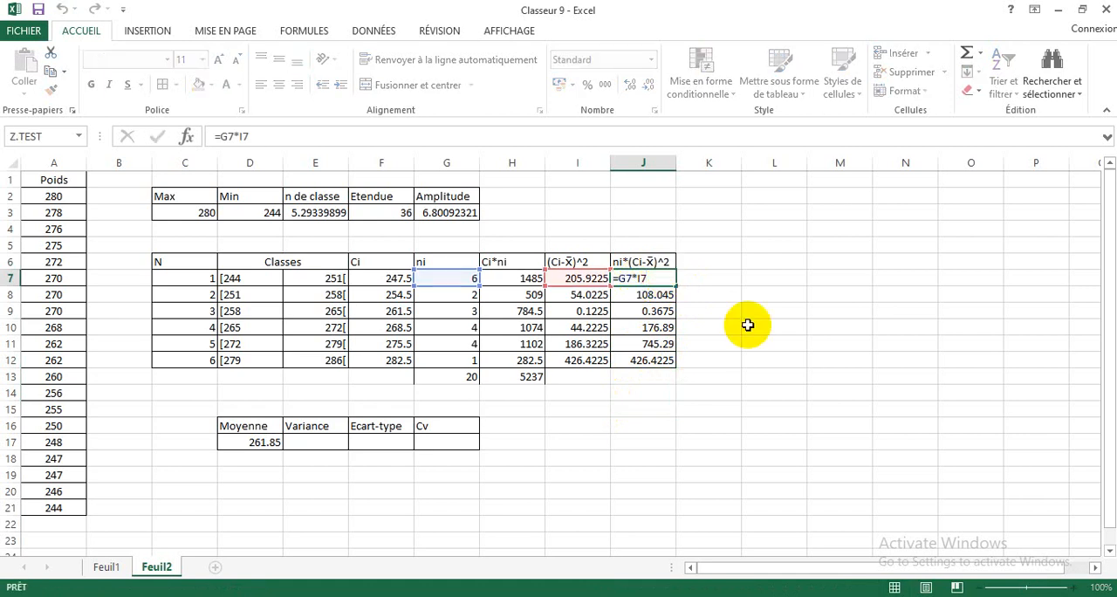
pyautogui.doubleClick(657, 297)
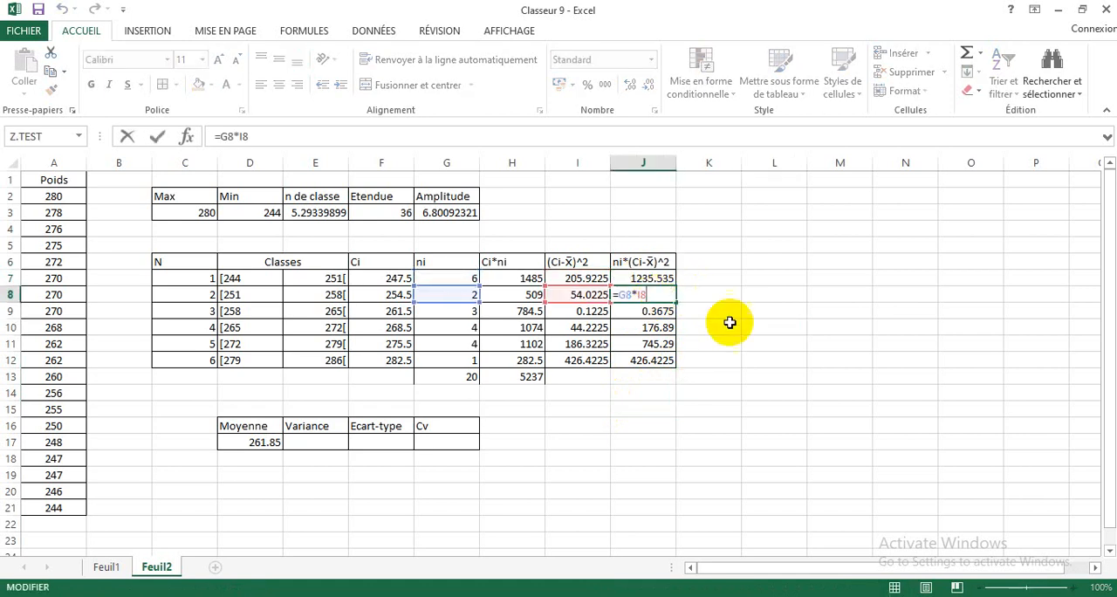
pyautogui.click(728, 325)
# Step: Total the ni*(Ci-X̄)^2 column in J13 with the SOMME function over J7:J12
pyautogui.click(642, 375)
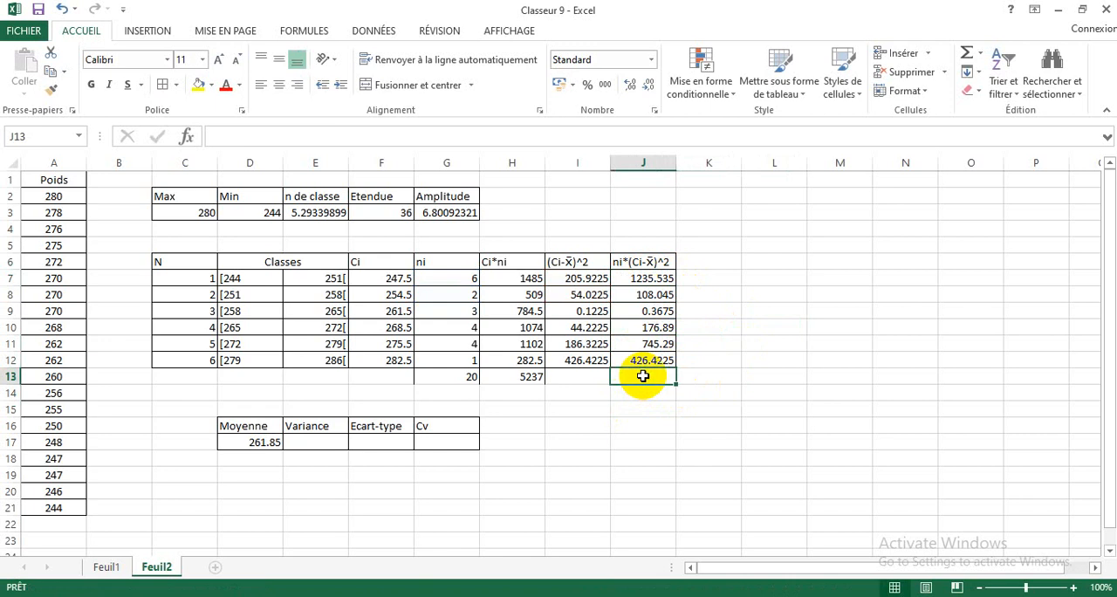
pyautogui.write('=so')
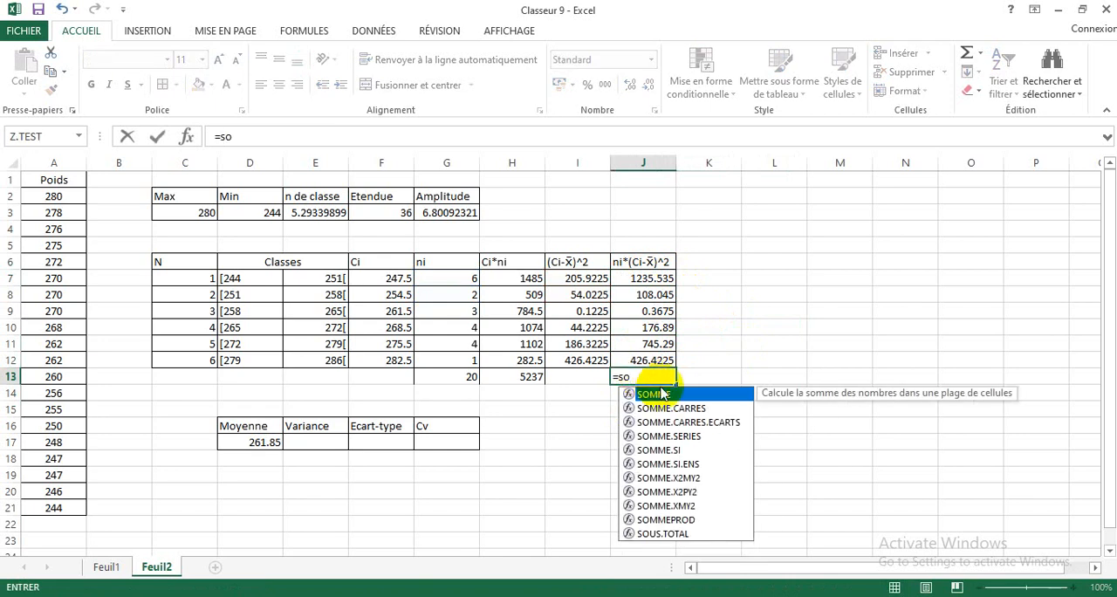
pyautogui.doubleClick(661, 395)
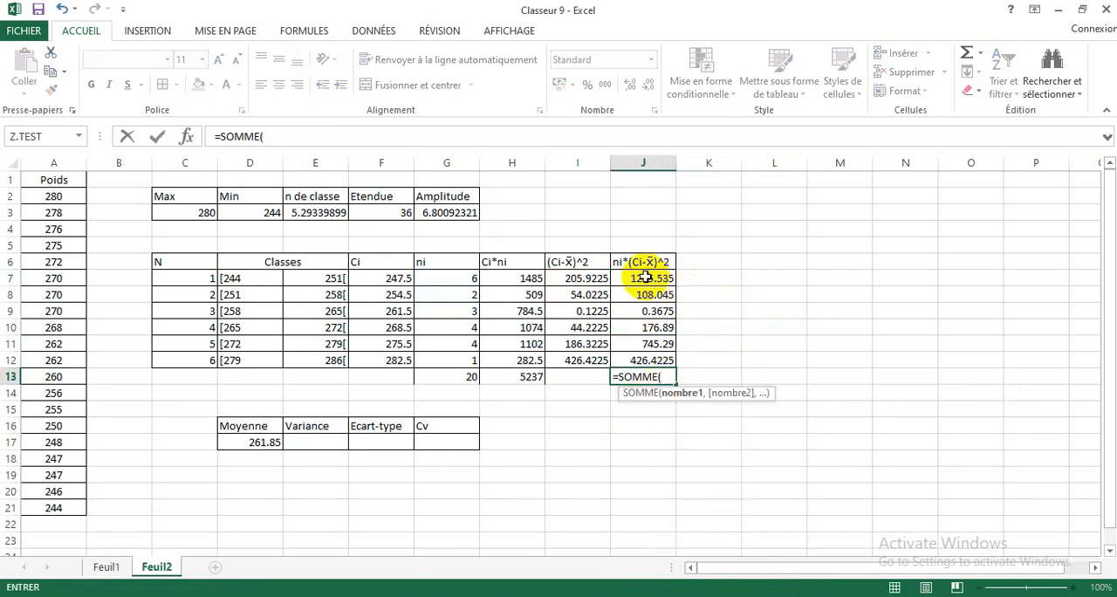
pyautogui.moveTo(645, 277); pyautogui.dragTo(644, 358)
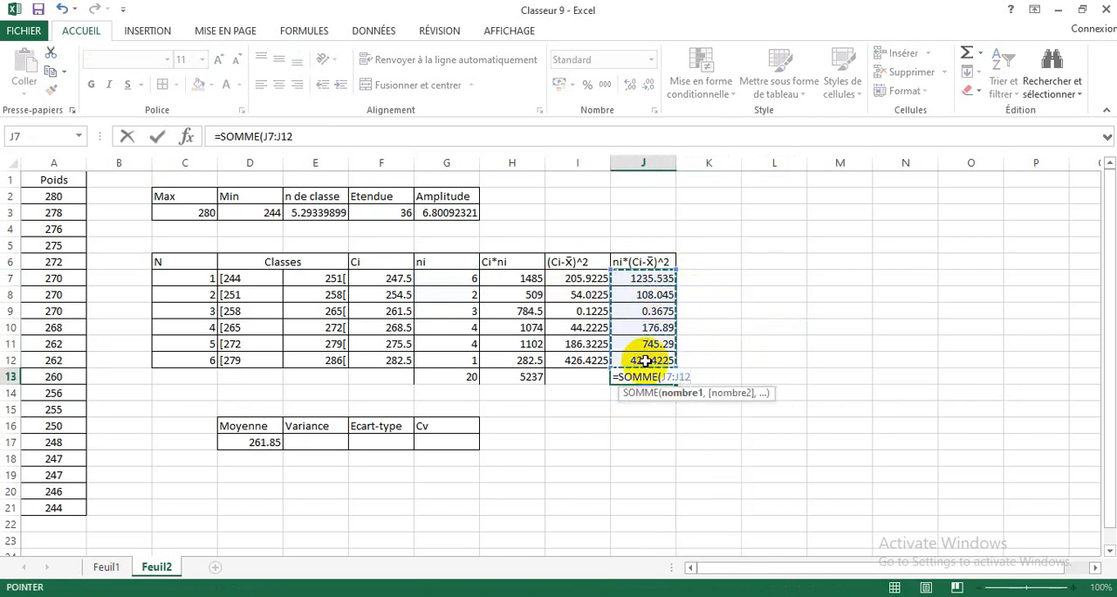
pyautogui.press('Return')
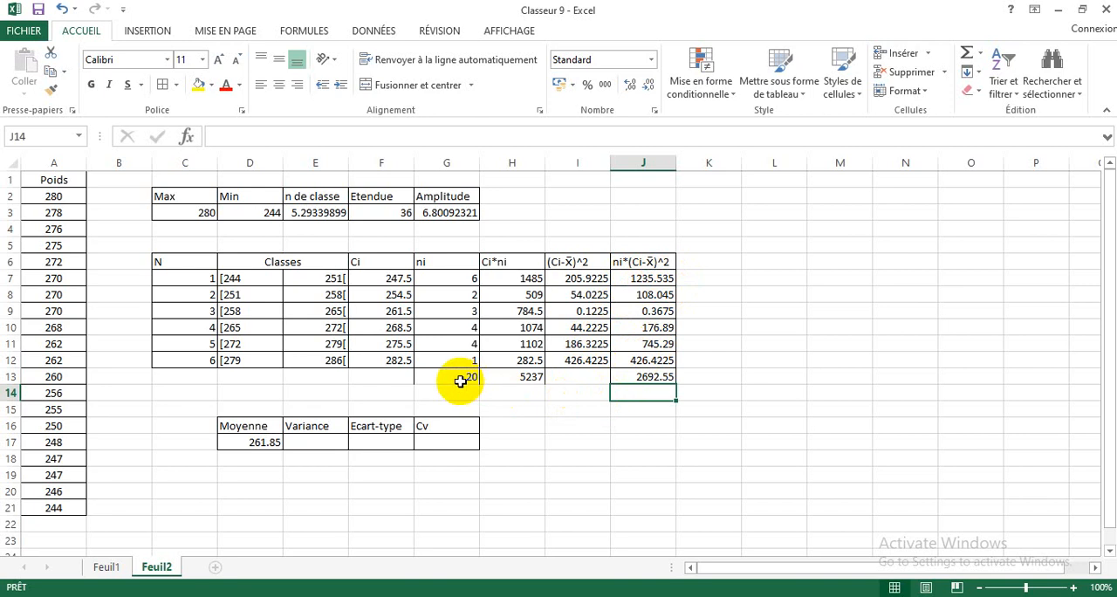
# Step: Calculate the Variance in E17 with the formula =J13/G13
pyautogui.click(327, 437)
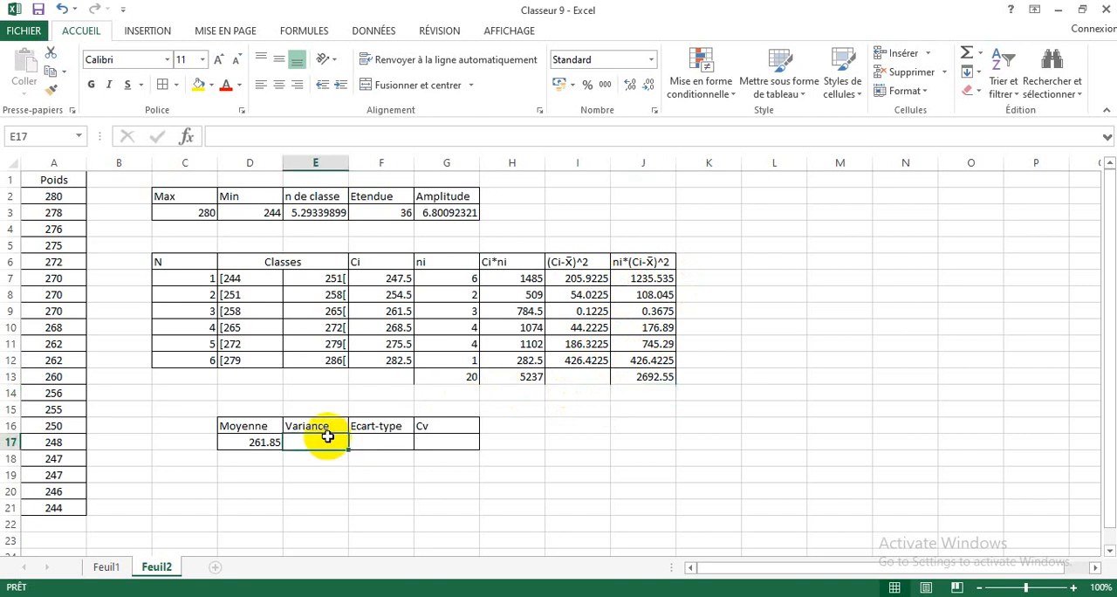
pyautogui.write('=')
pyautogui.click(625, 376)
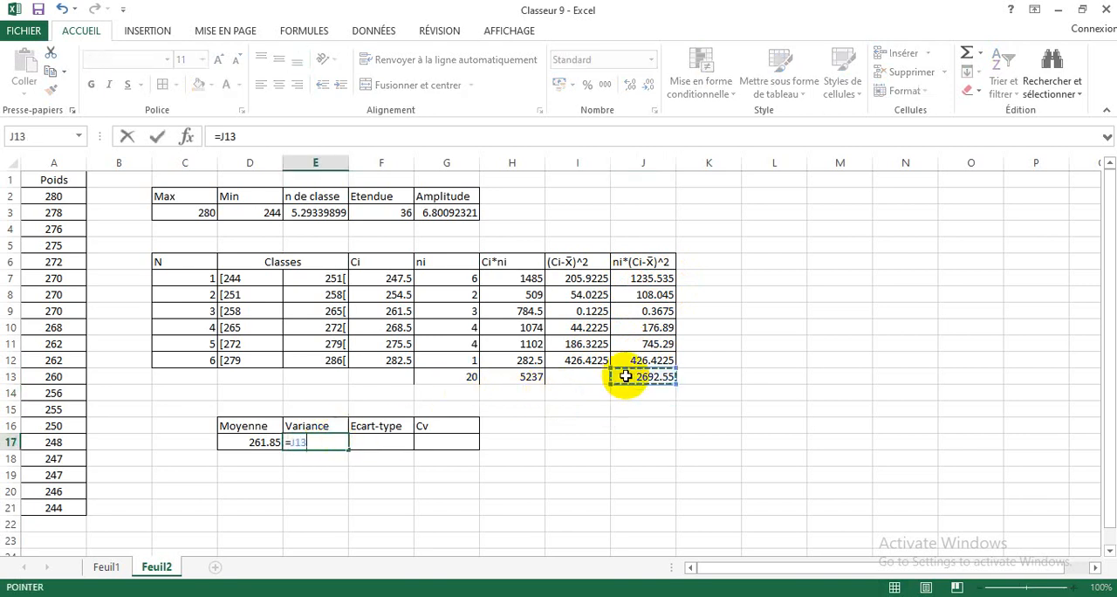
pyautogui.write('/')
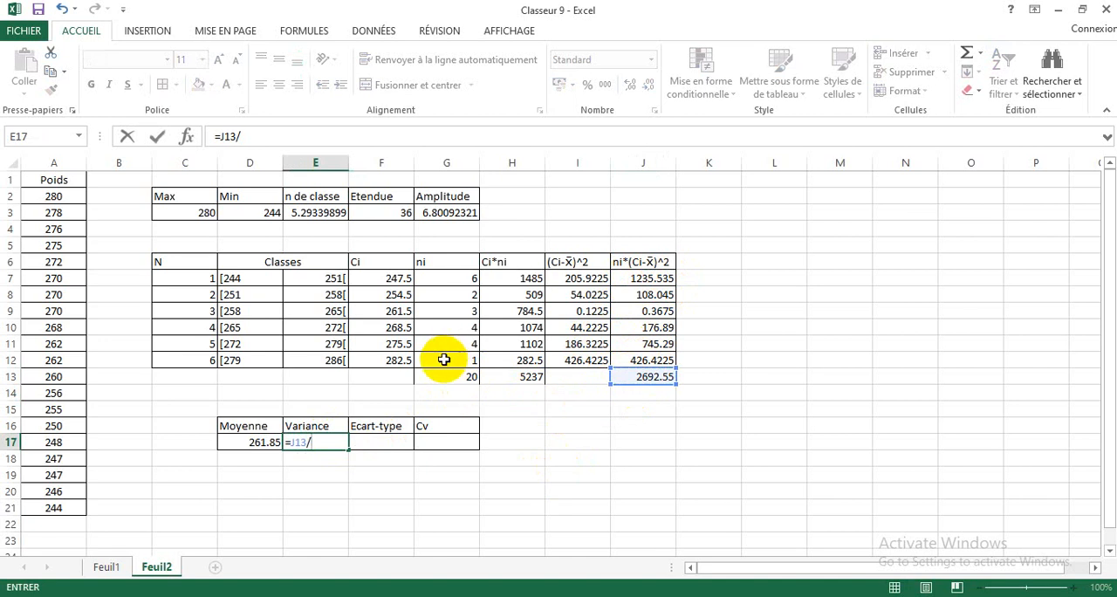
pyautogui.click(449, 376)
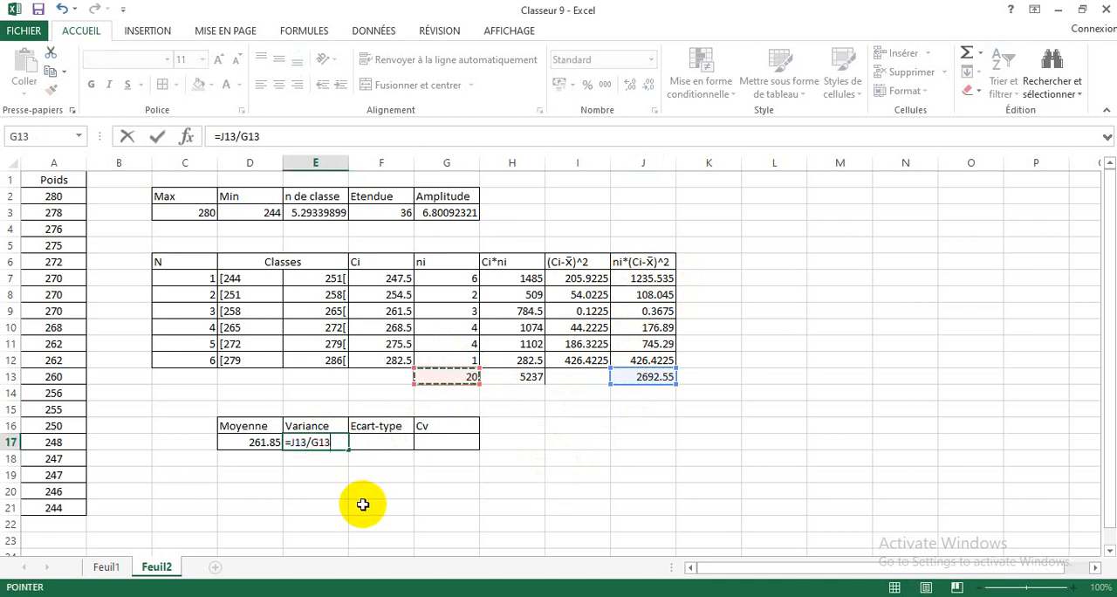
pyautogui.press('Return')
# Step: Calculate the Ecart-type in F17 as the square root of the variance with the formula =RACINE(E17)
pyautogui.click(380, 443)
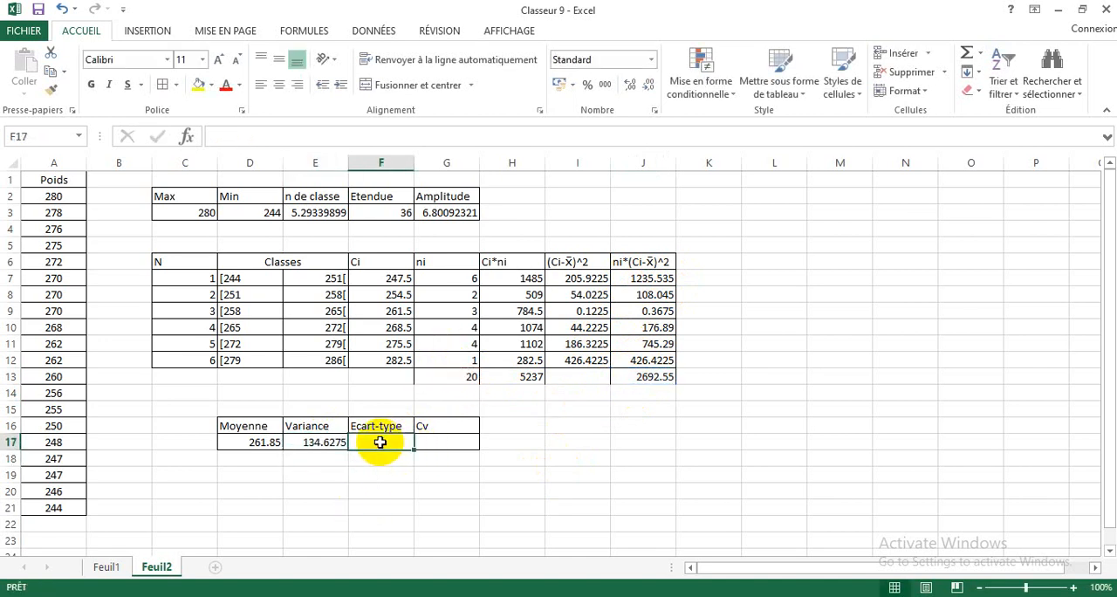
pyautogui.write('=')
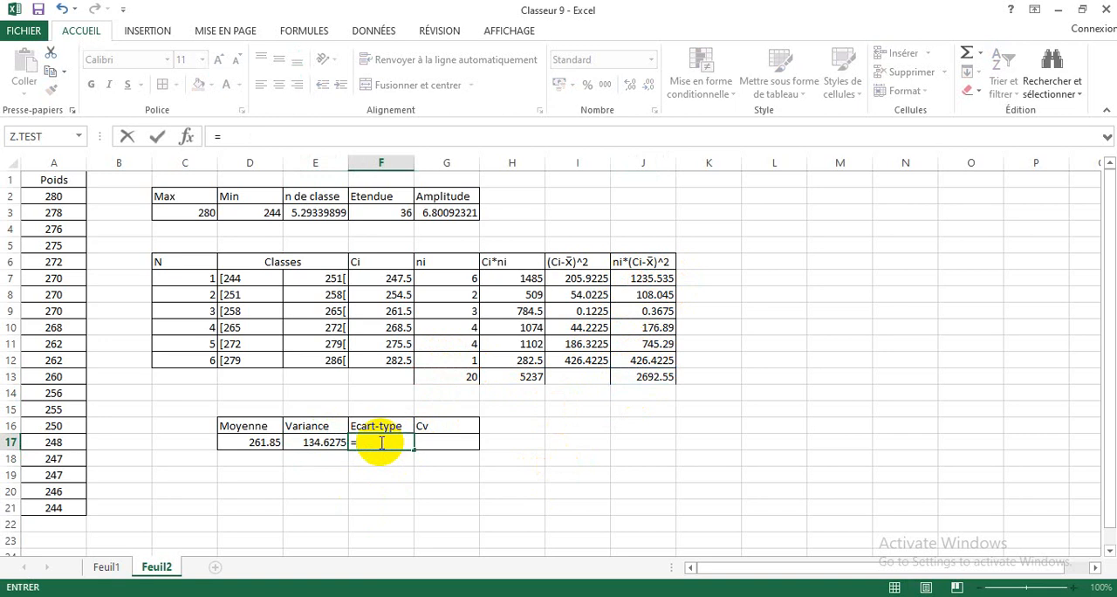
pyautogui.write('rac')
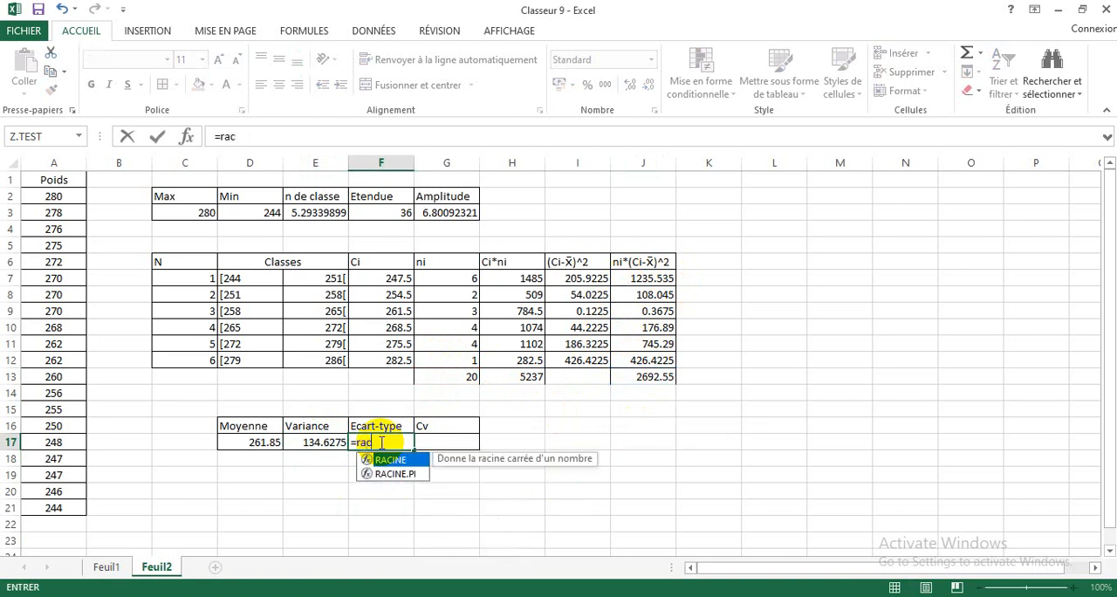
pyautogui.doubleClick(394, 461)
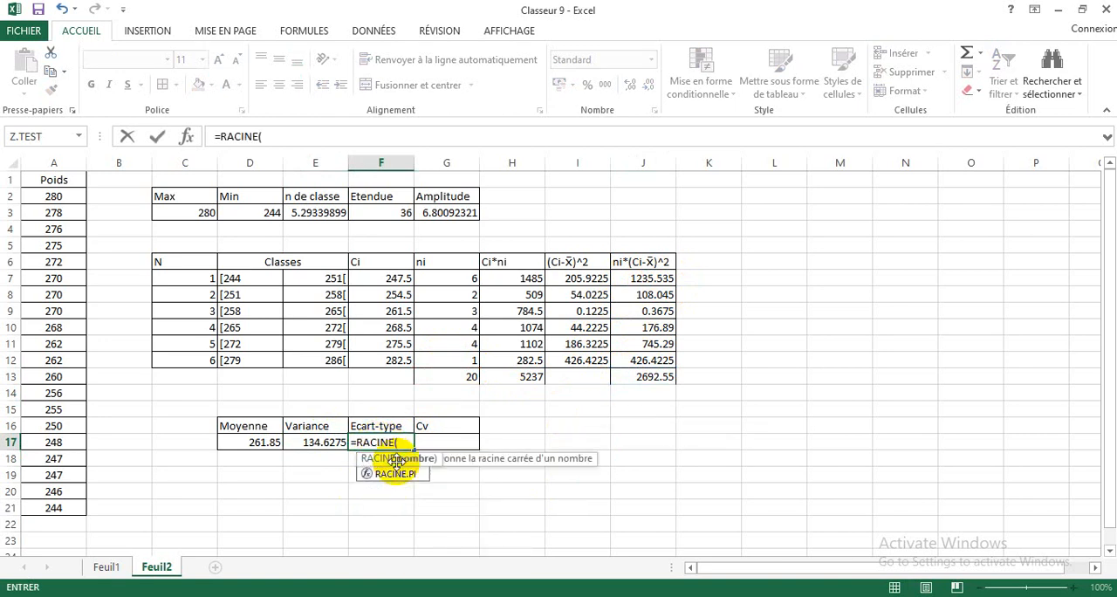
pyautogui.click(319, 444)
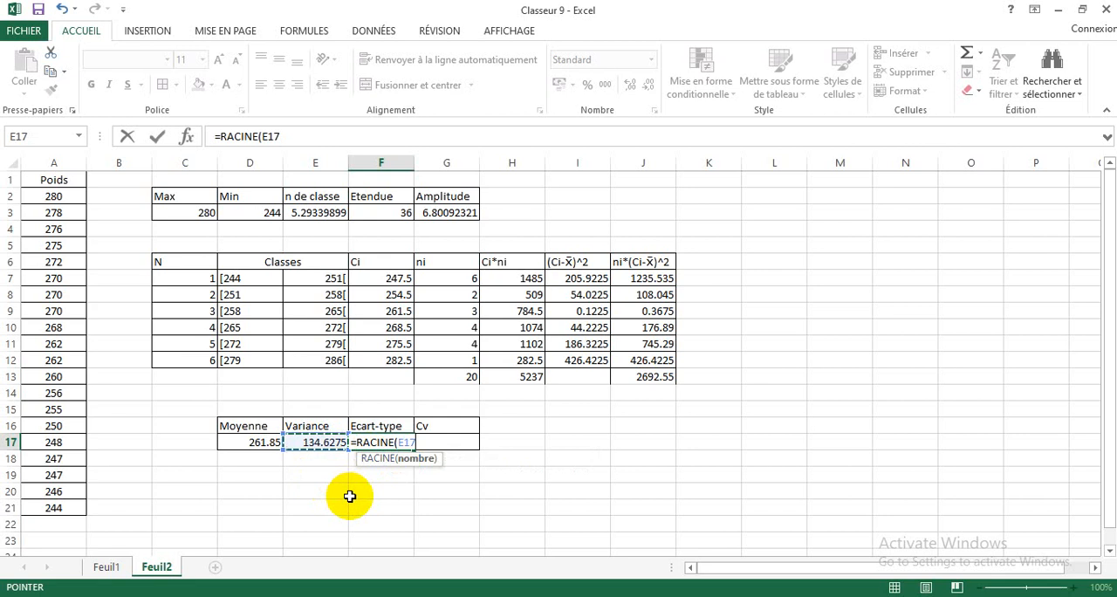
pyautogui.write(')')
pyautogui.press('Return')
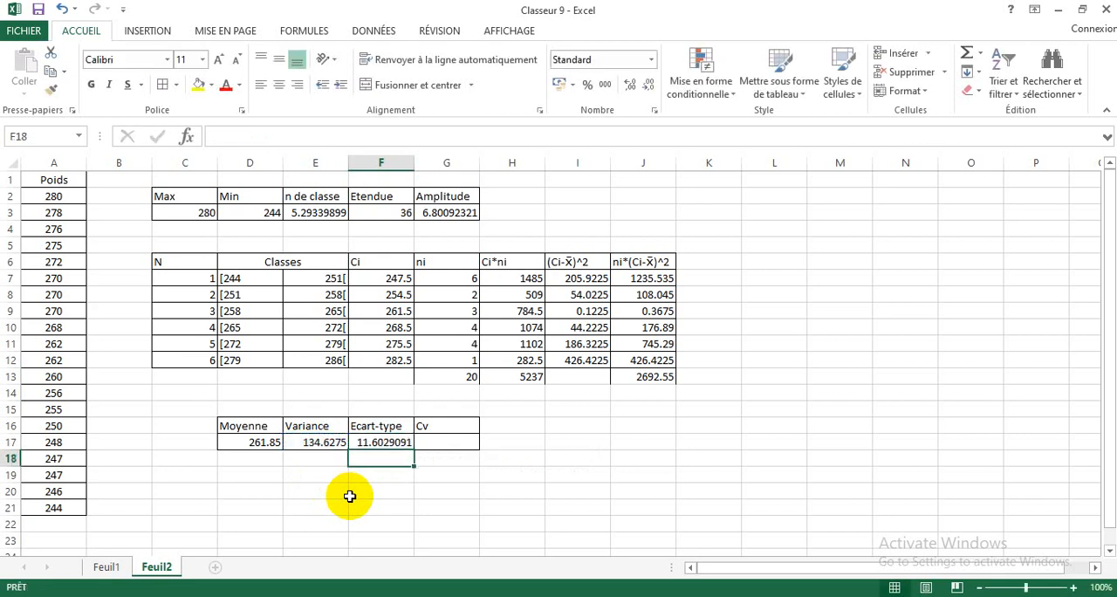
# Step: Calculate the Cv in G17 by dividing the Moyenne by the Ecart-type with the formula =D17/F17
pyautogui.click(432, 443)
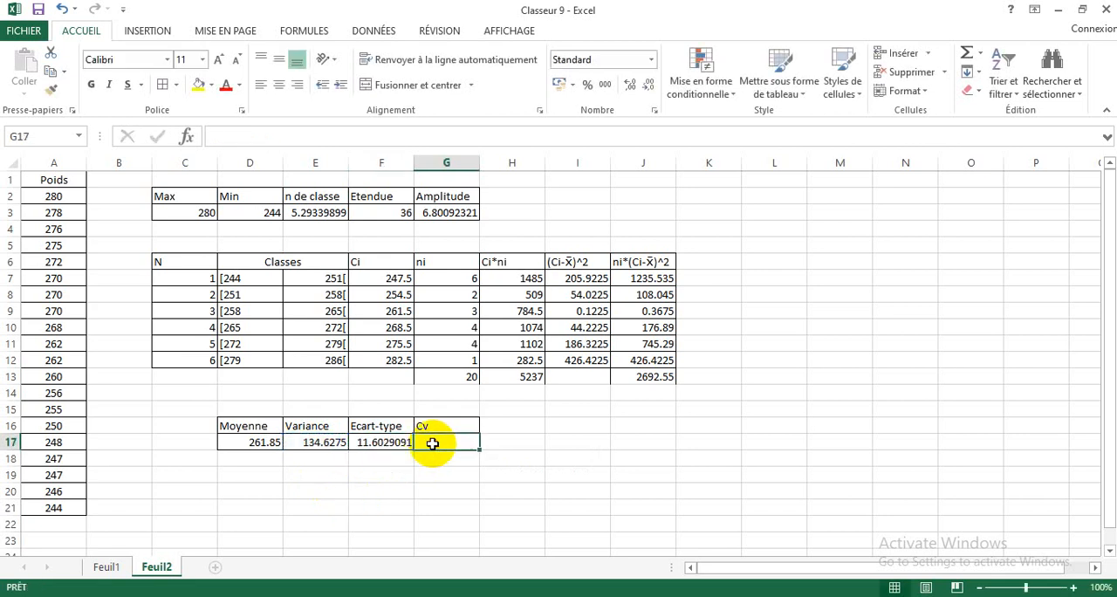
pyautogui.write('=')
pyautogui.click(262, 443)
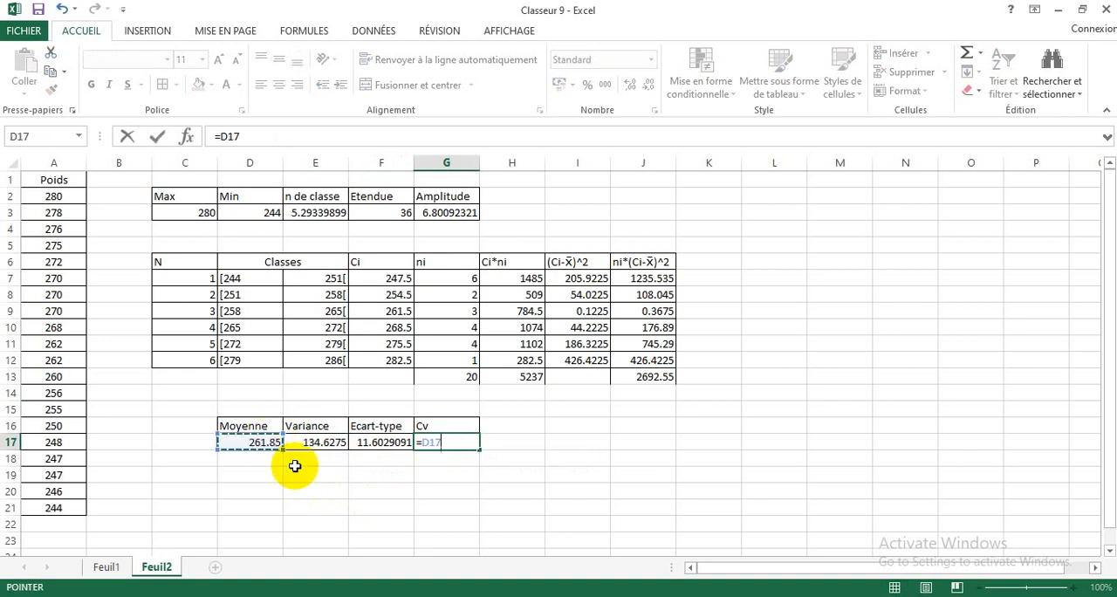
pyautogui.write('/')
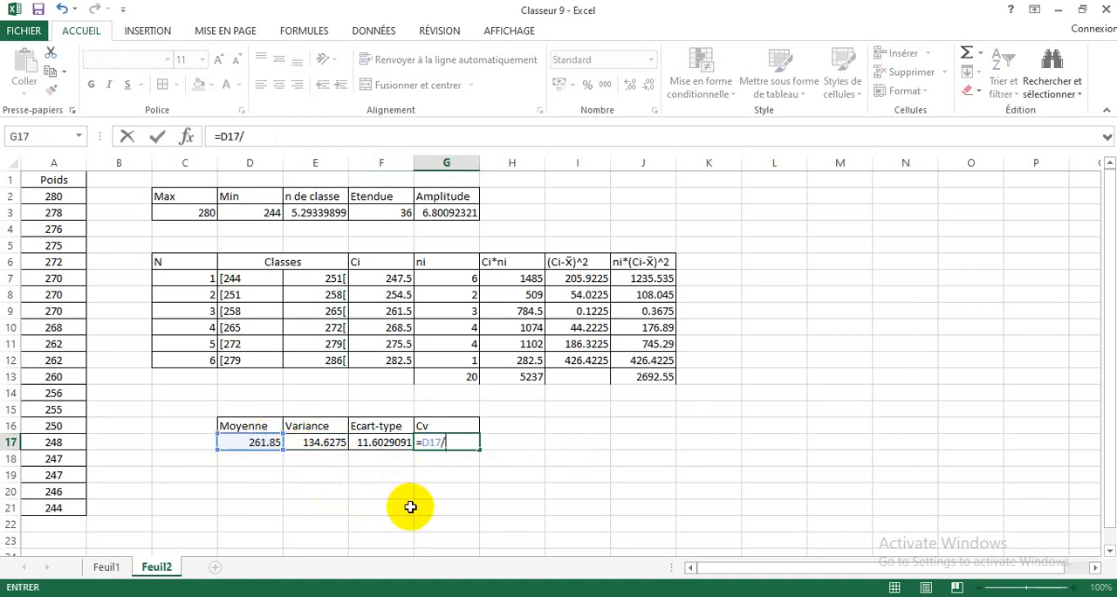
pyautogui.click(383, 439)
pyautogui.press('Return')
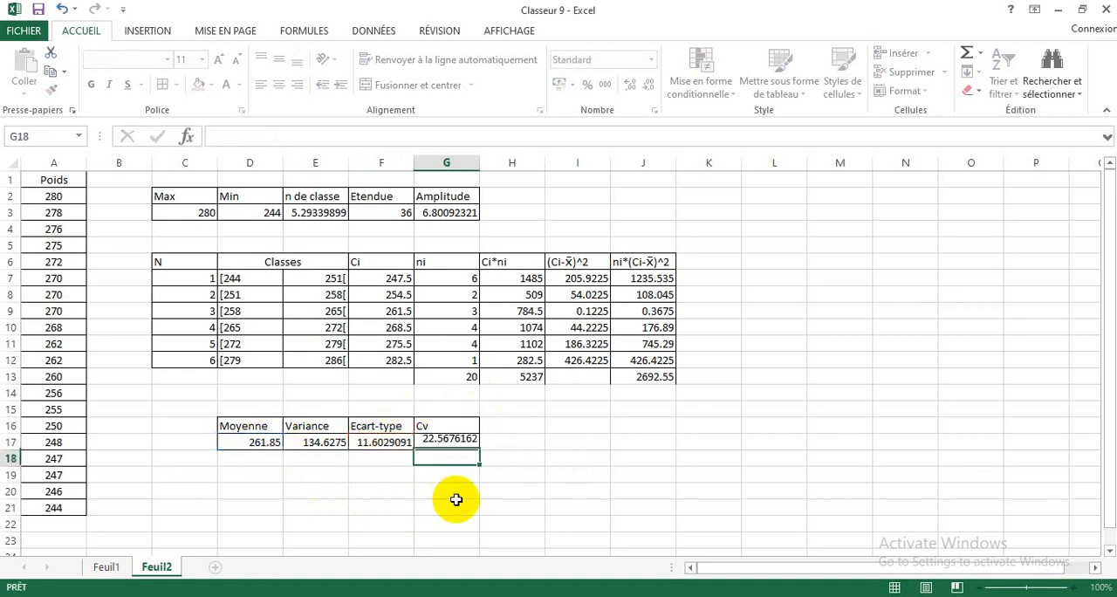
pyautogui.click(573, 474)
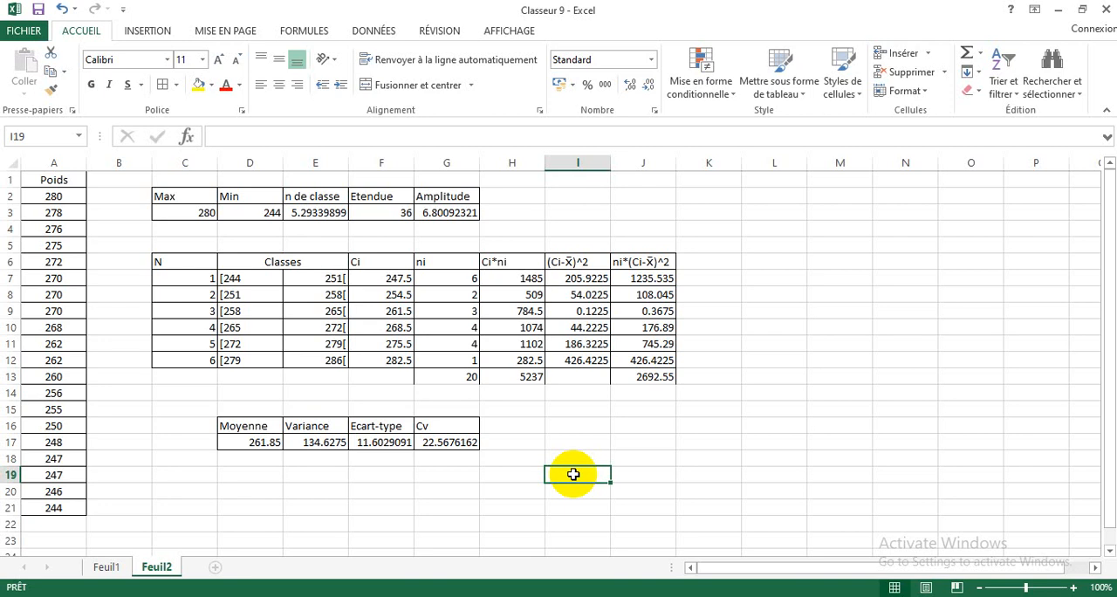
pyautogui.click(335, 490)
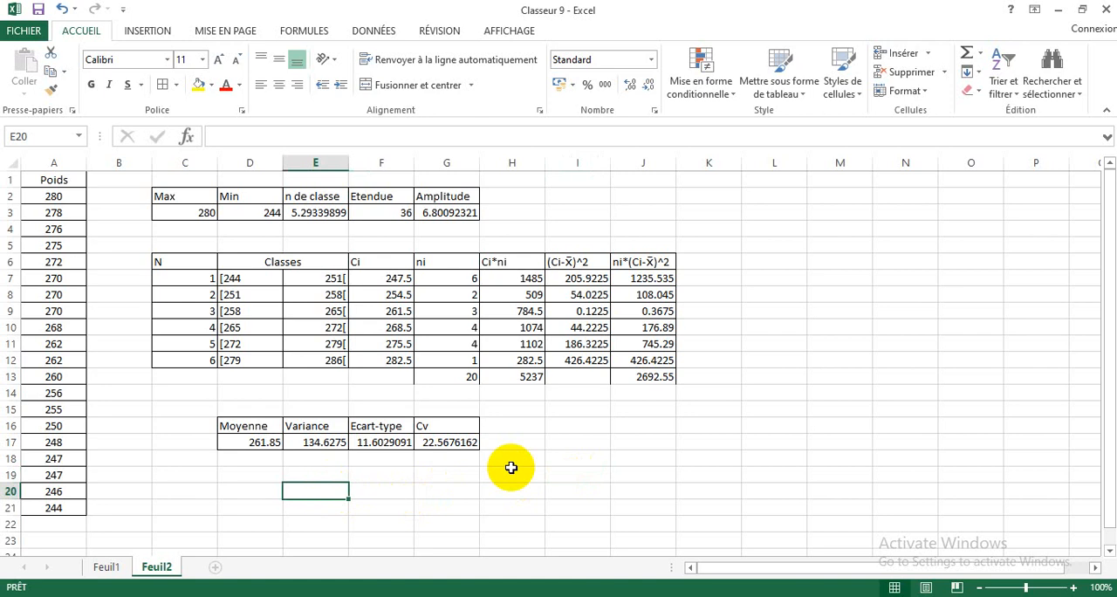